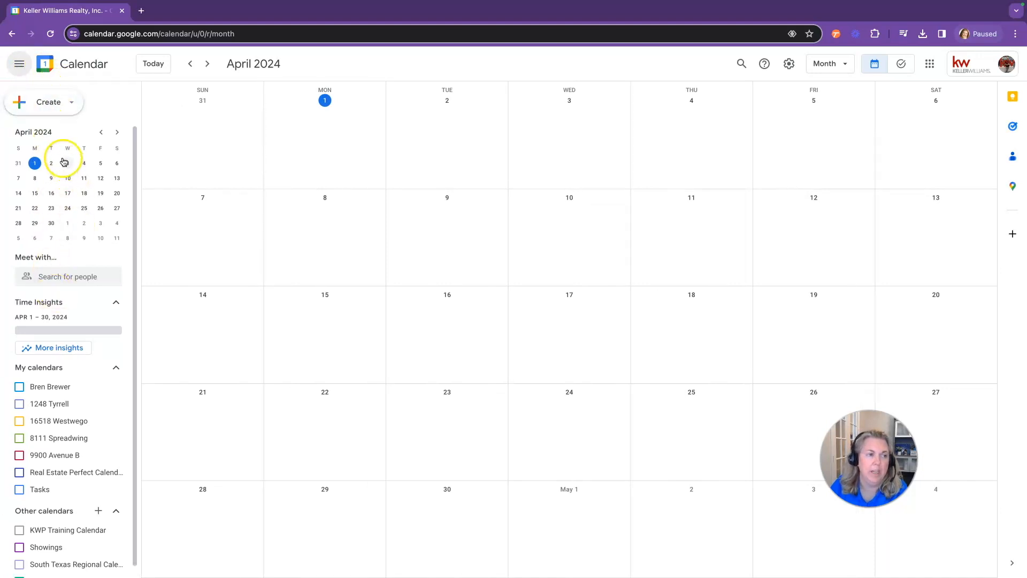
Return to today and cycle through Day, Week, Month, Year and Schedule views, ending on Month
left_click(156, 68)
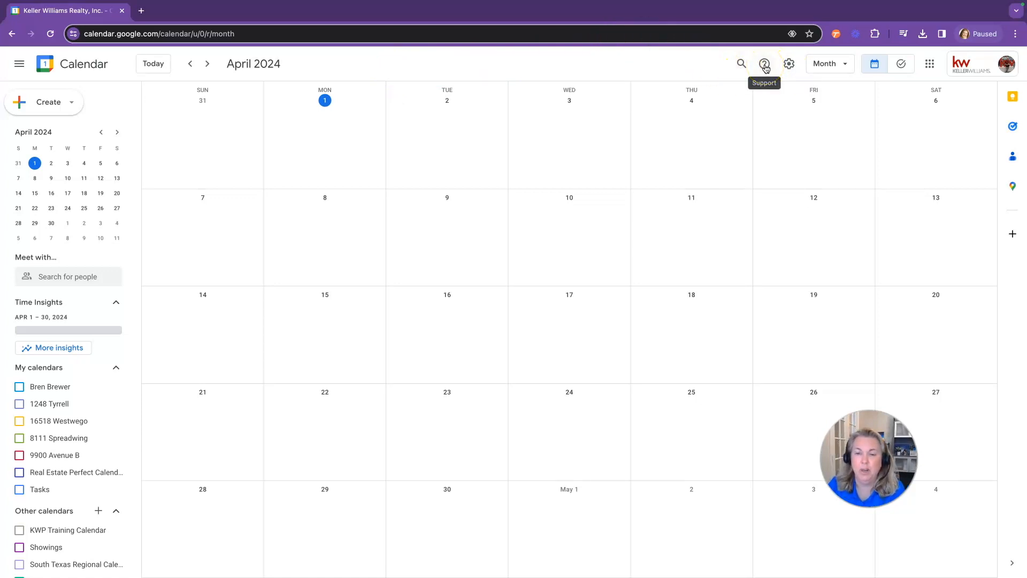
left_click(835, 63)
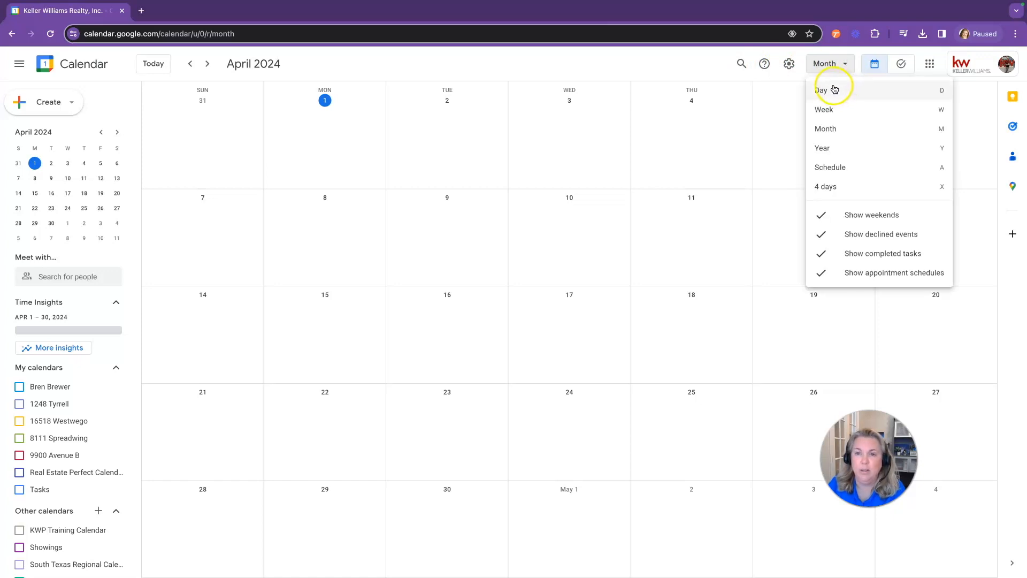
left_click(833, 90)
left_click(846, 64)
left_click(835, 109)
left_click(843, 64)
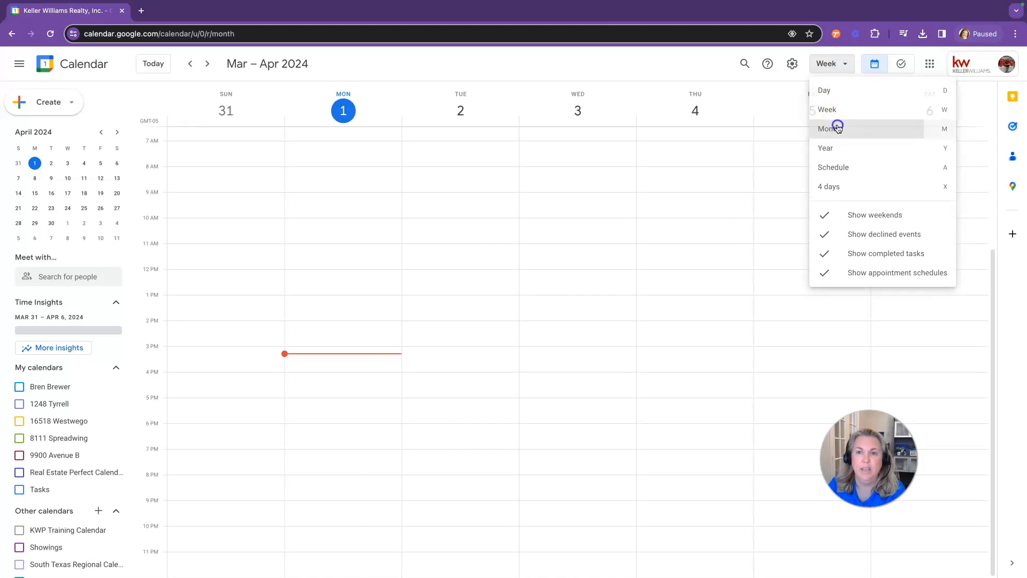
left_click(836, 128)
left_click(838, 65)
left_click(840, 155)
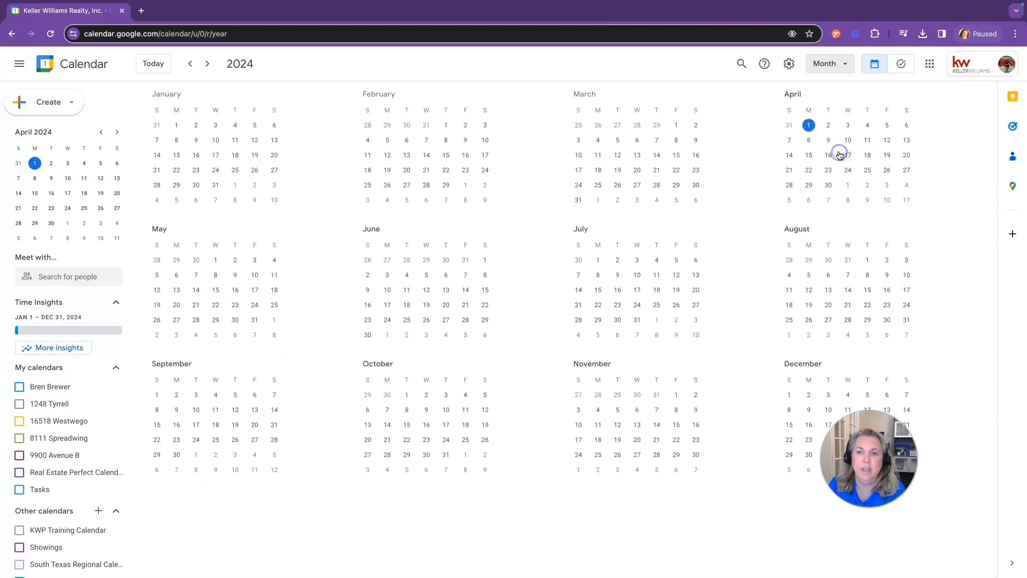
left_click(844, 63)
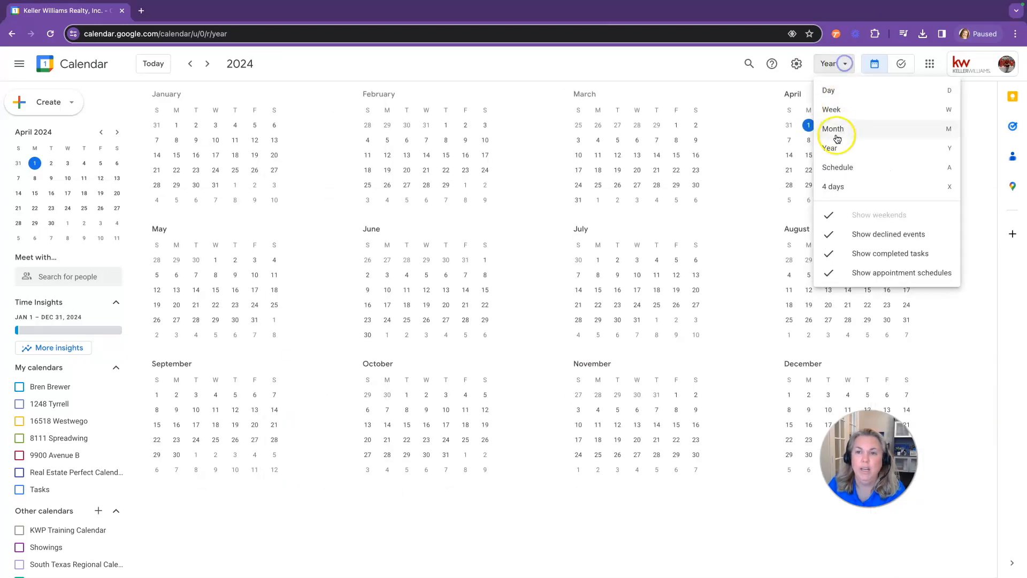
left_click(842, 166)
left_click(842, 75)
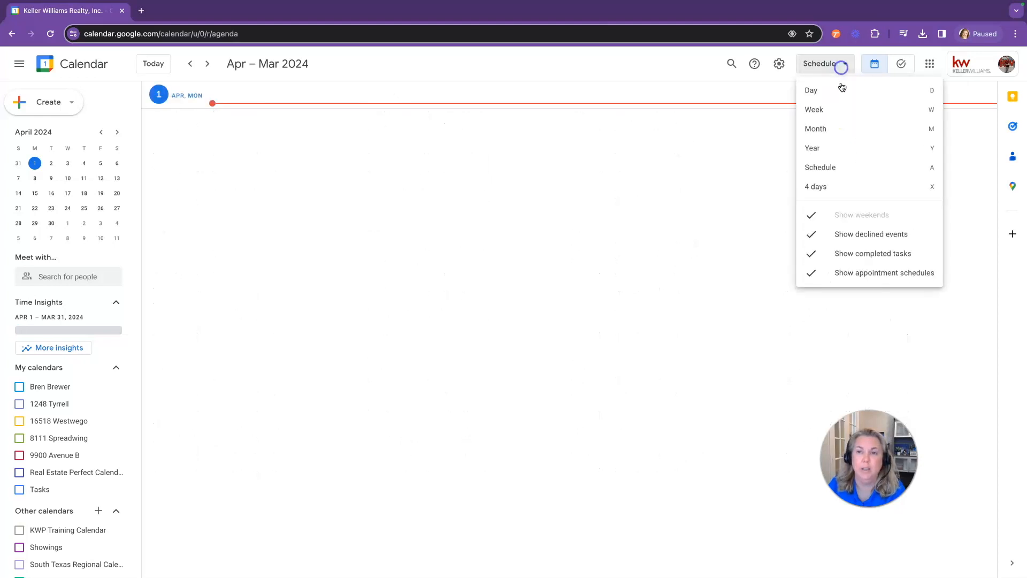
left_click(824, 110)
left_click(844, 63)
left_click(843, 131)
Visit the Tasks board, return to the month calendar, and peek at the Create menu
left_click(875, 65)
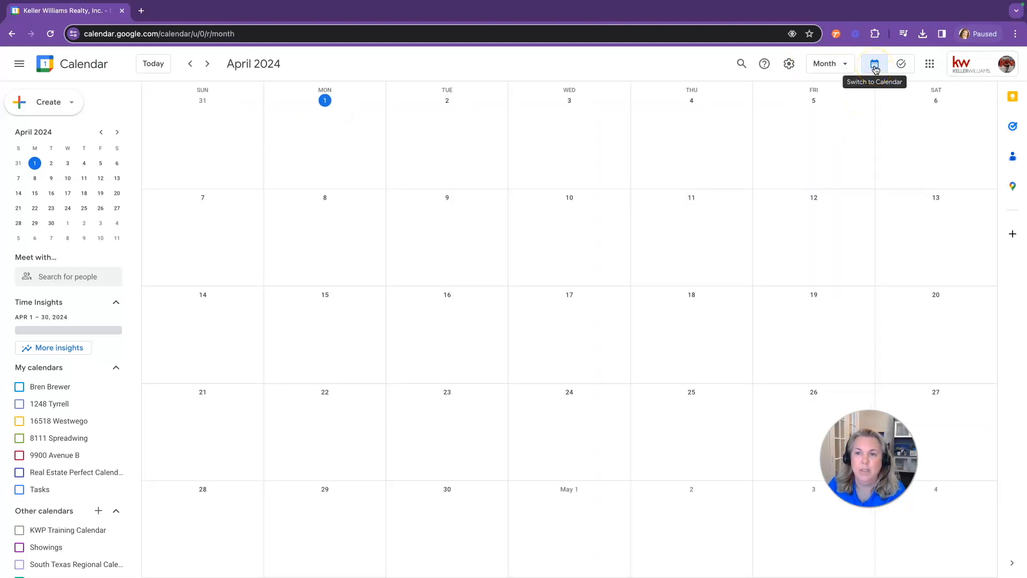
left_click(901, 68)
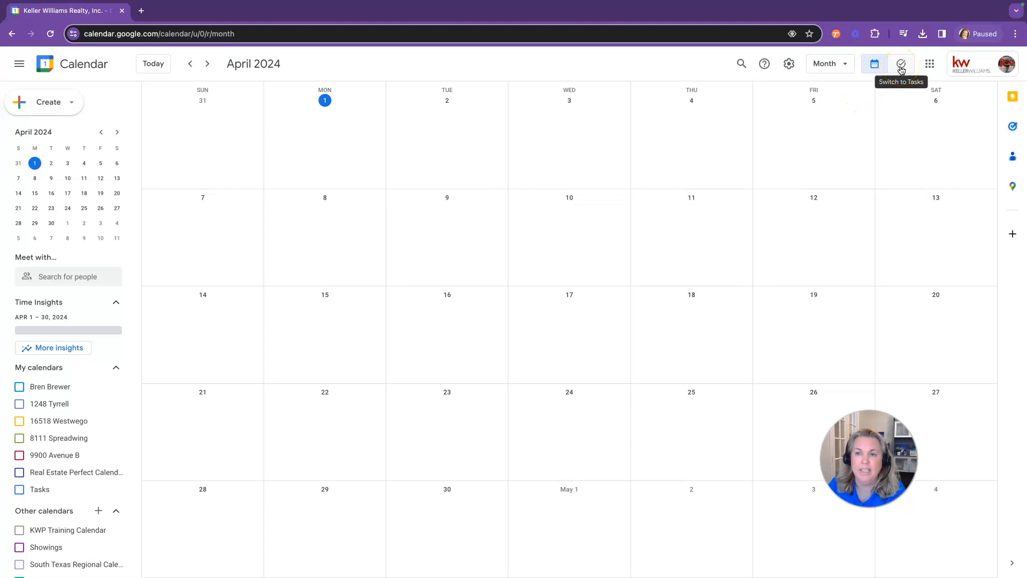
left_click(901, 68)
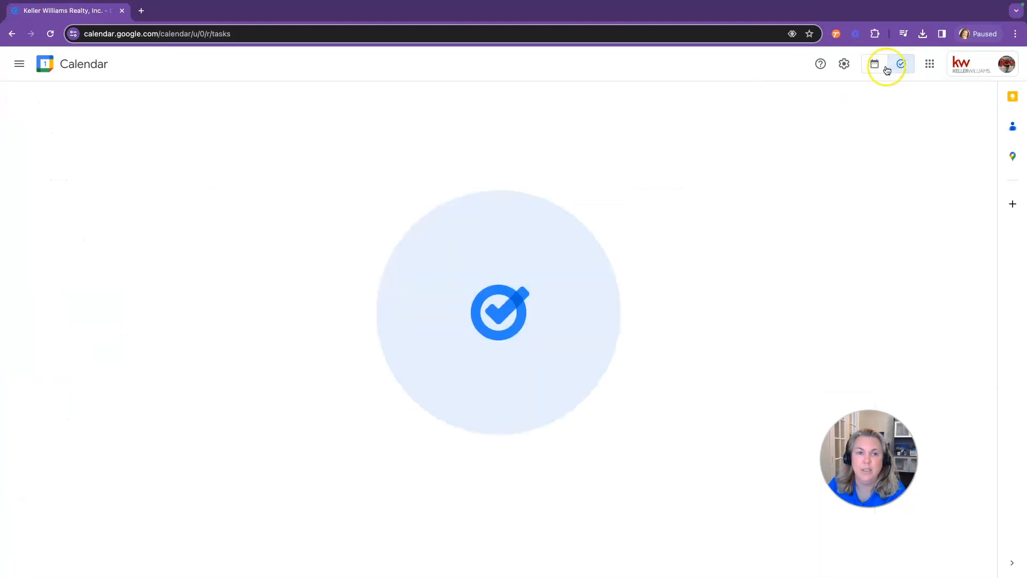
left_click(875, 66)
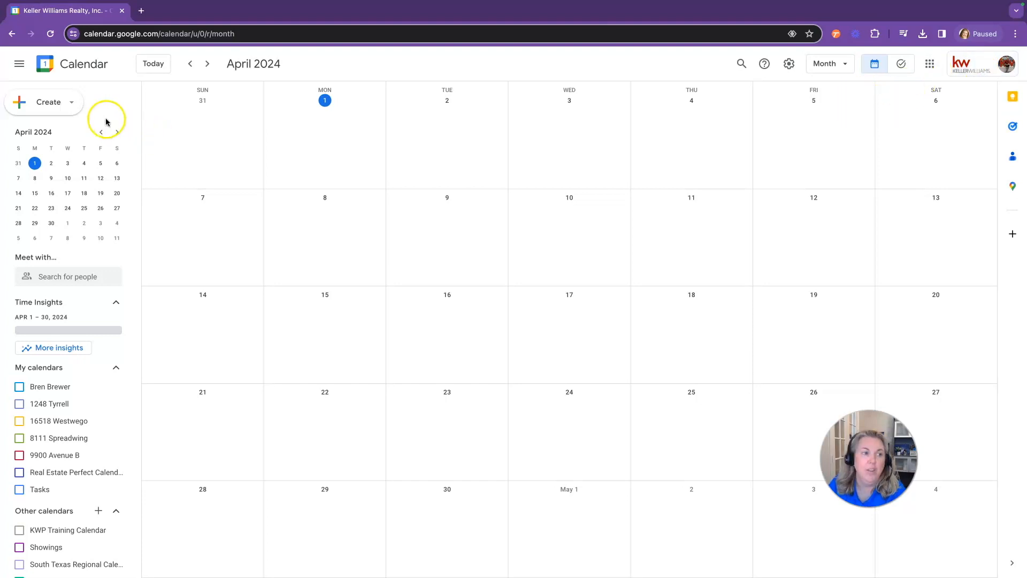
left_click(52, 106)
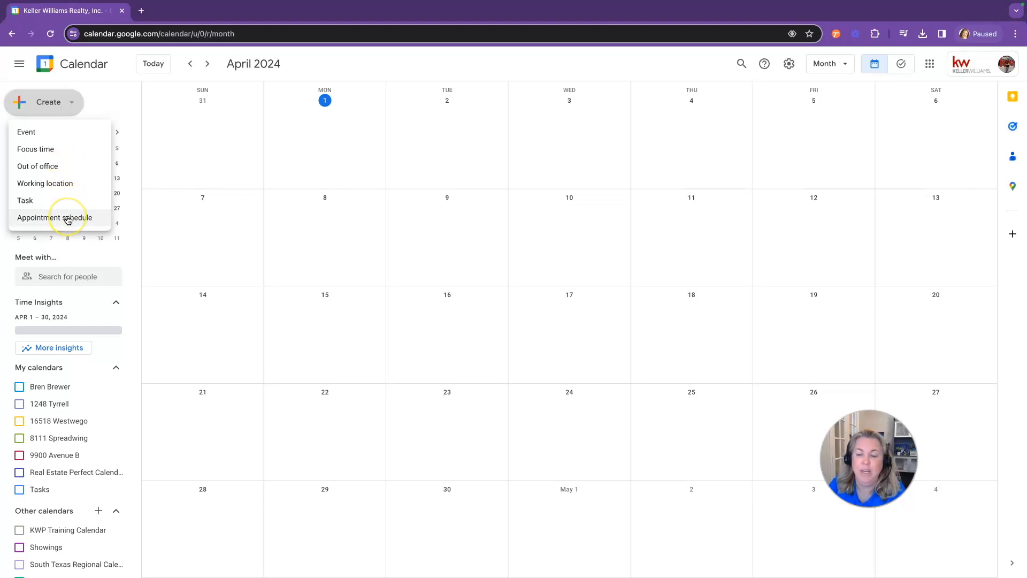
left_click(37, 111)
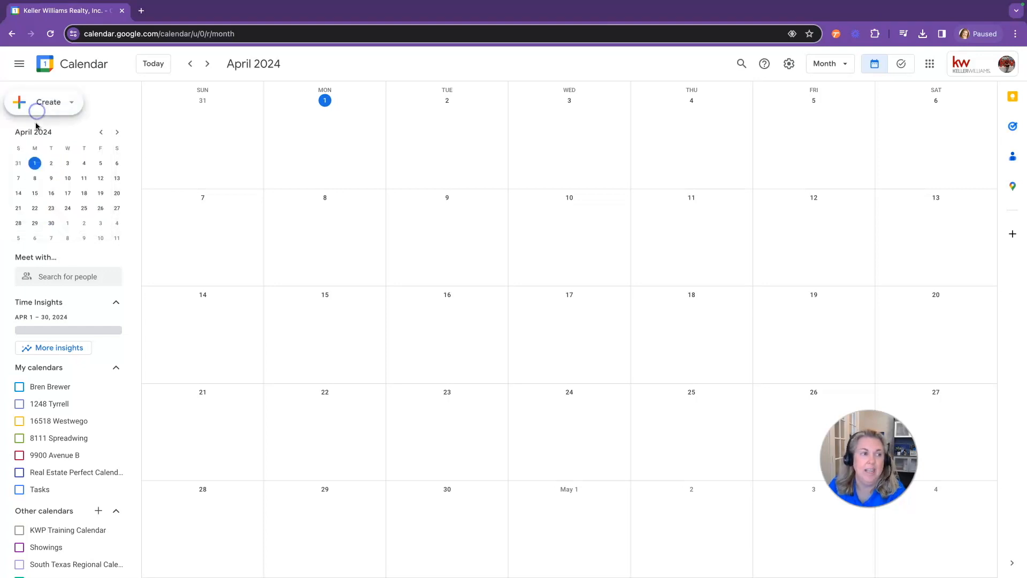
Browse individual April days (9, 10, 12, 18, 2, 1, 4, 5) in single-day view
left_click(49, 178)
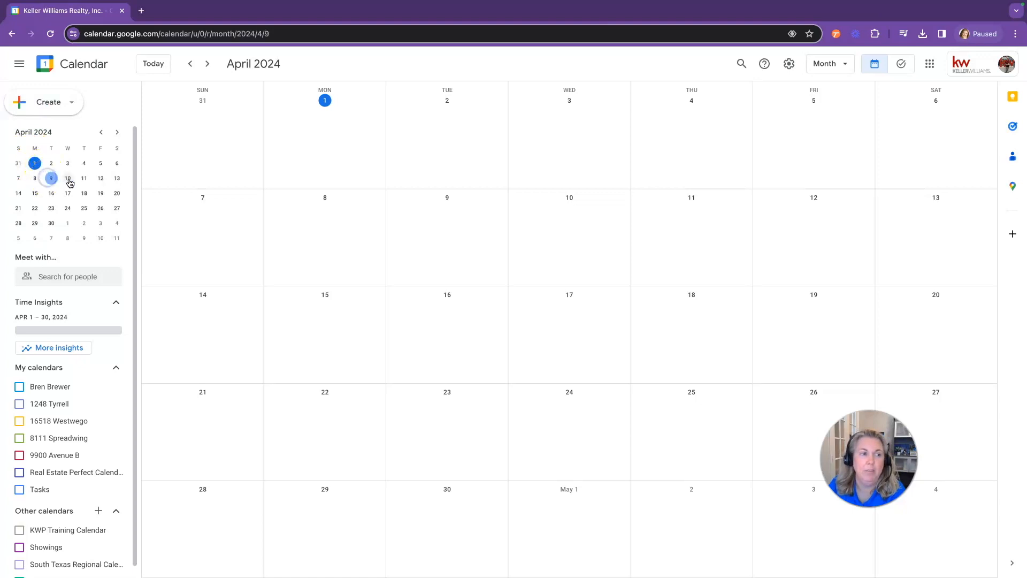
left_click(68, 179)
left_click(101, 181)
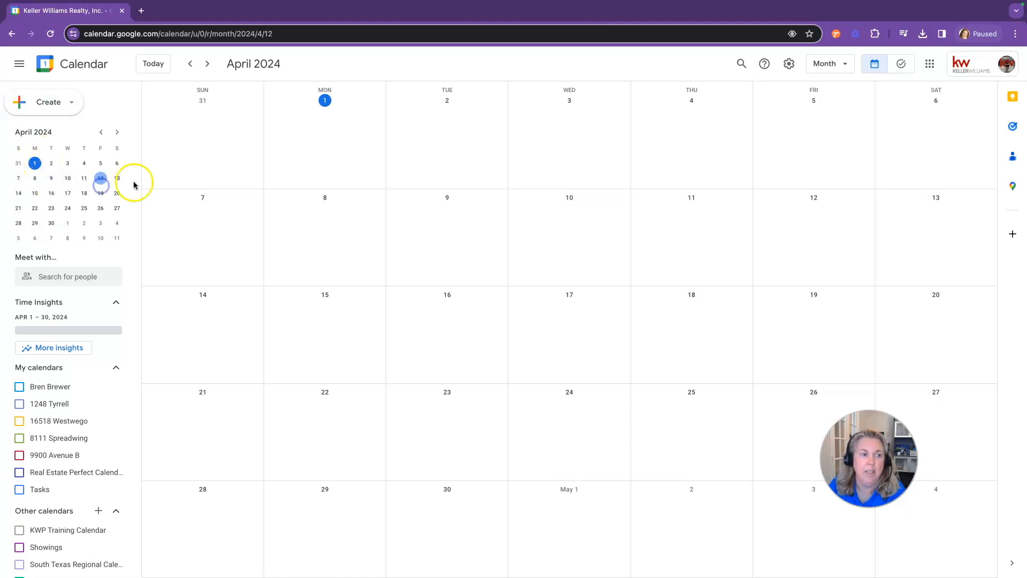
left_click(836, 69)
left_click(838, 92)
left_click(86, 195)
left_click(51, 164)
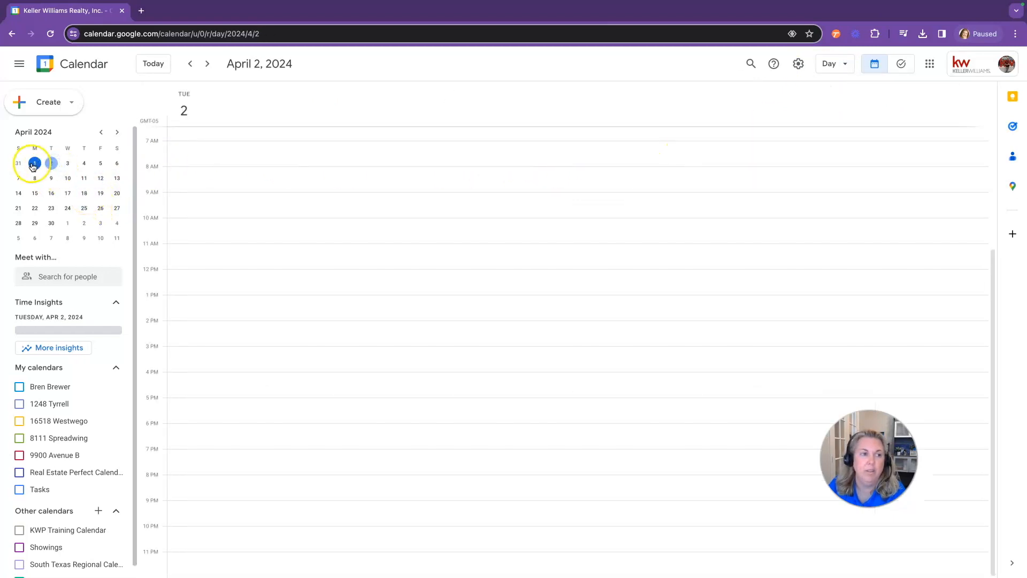
left_click(34, 165)
left_click(83, 164)
left_click(101, 164)
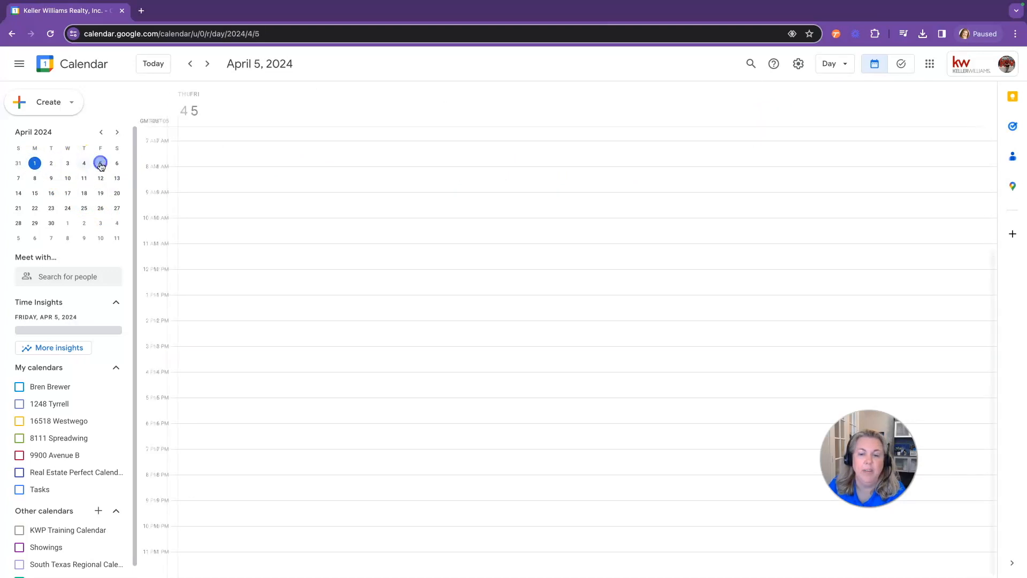
Browse the April weeks in week view, then go back to the month view
left_click(837, 60)
left_click(833, 105)
left_click(101, 180)
left_click(100, 194)
left_click(100, 208)
left_click(34, 163)
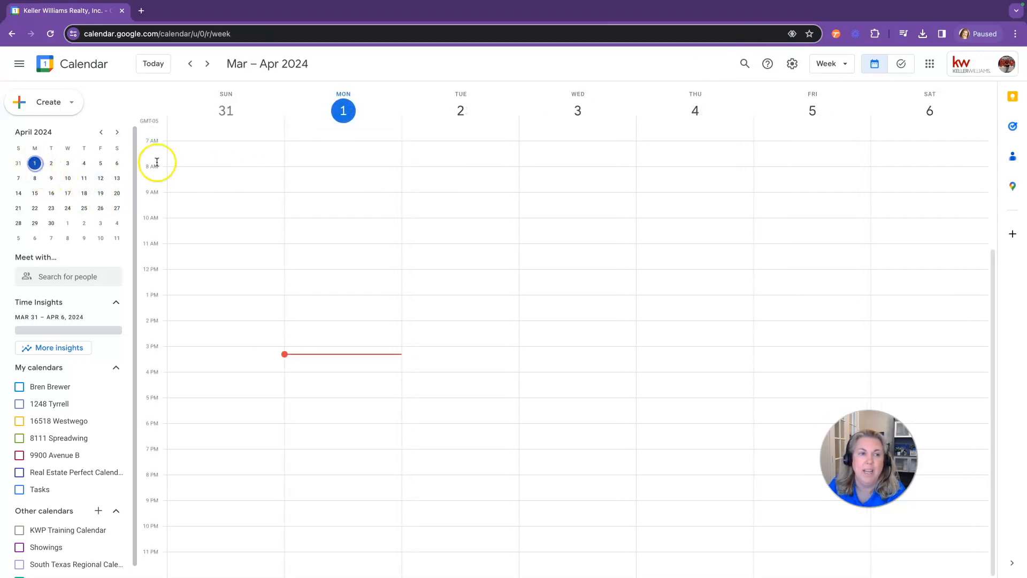
left_click(831, 64)
left_click(833, 129)
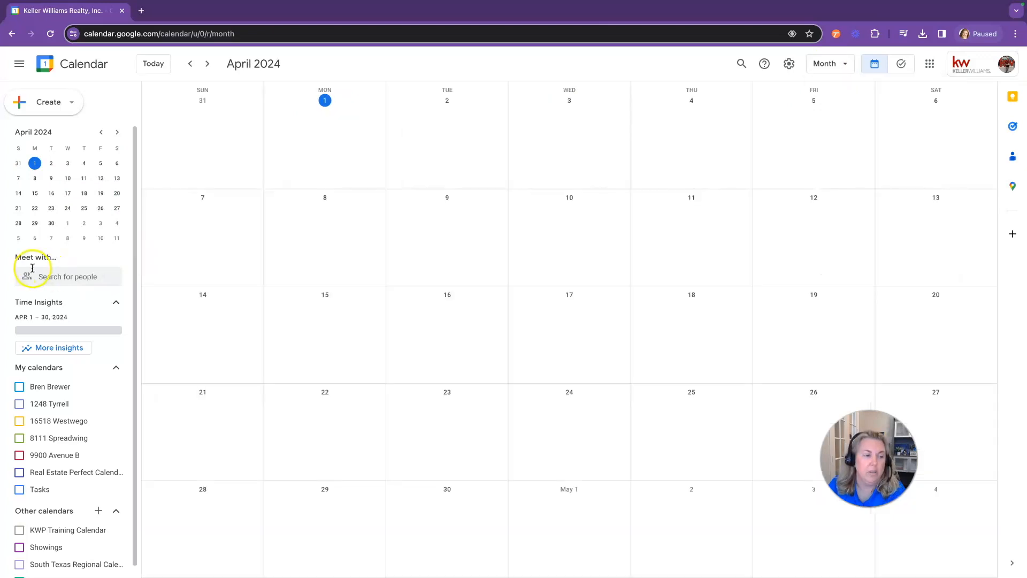
Try comparing calendars with a colleague, then review Time Insights broken down by event type
left_click(55, 276)
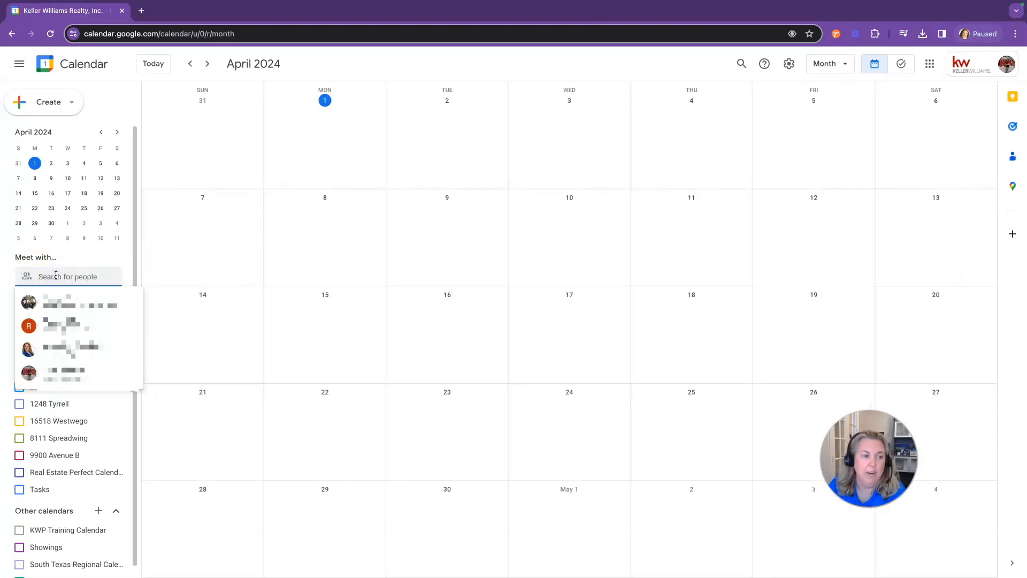
left_click(59, 348)
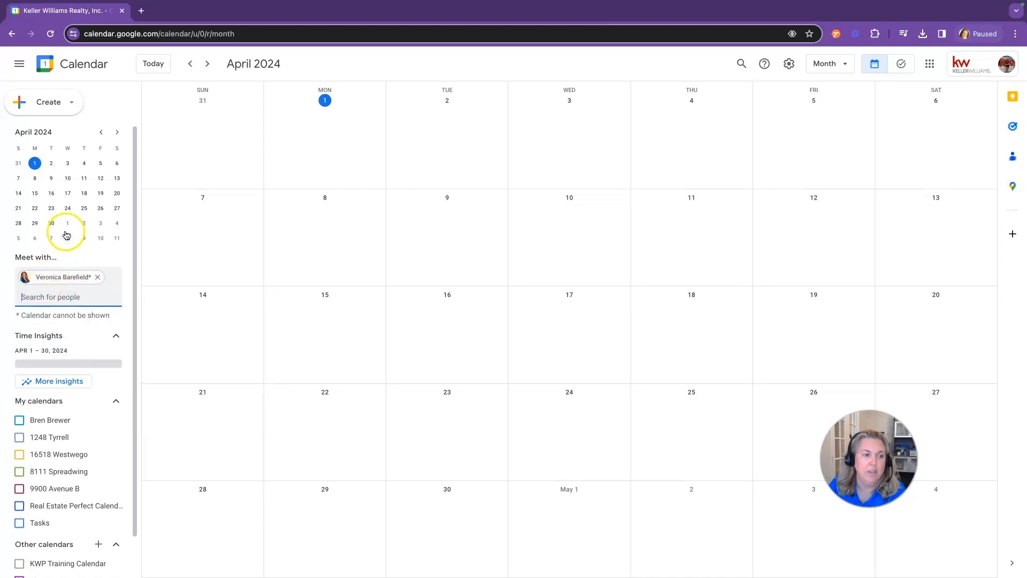
left_click(97, 277)
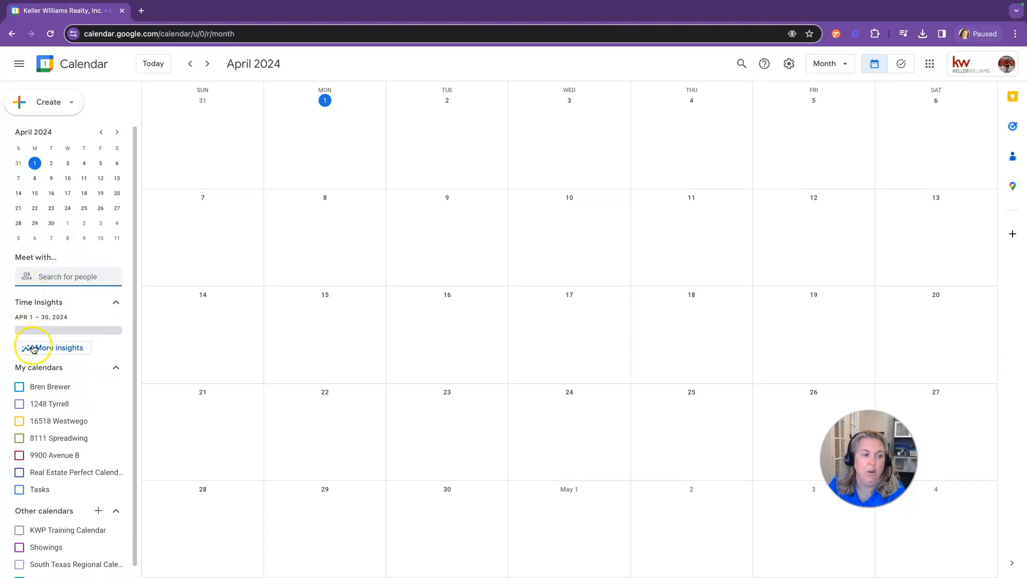
left_click(50, 349)
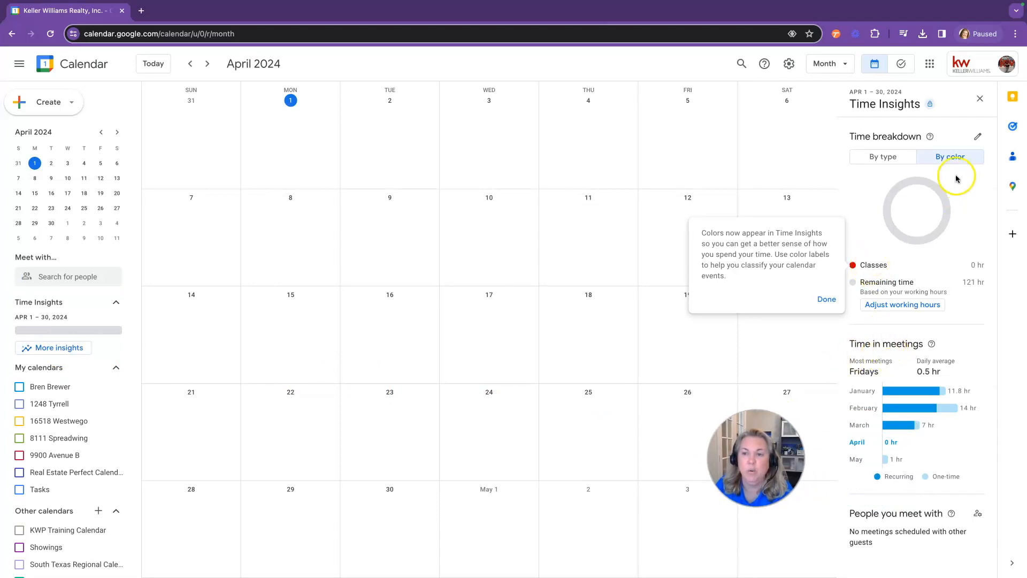
left_click(885, 158)
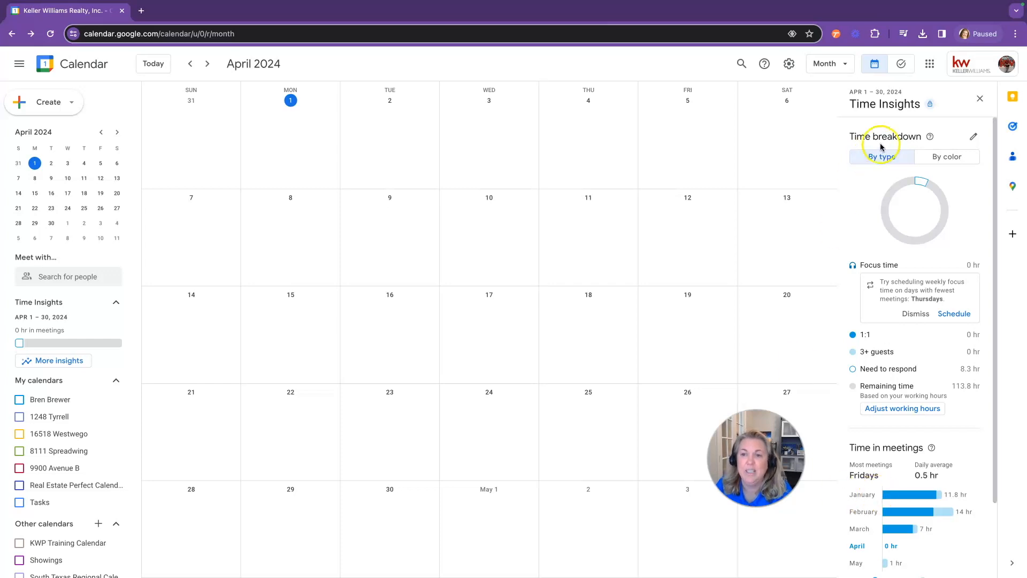
left_click(983, 100)
scroll(64, 393, "down", 1)
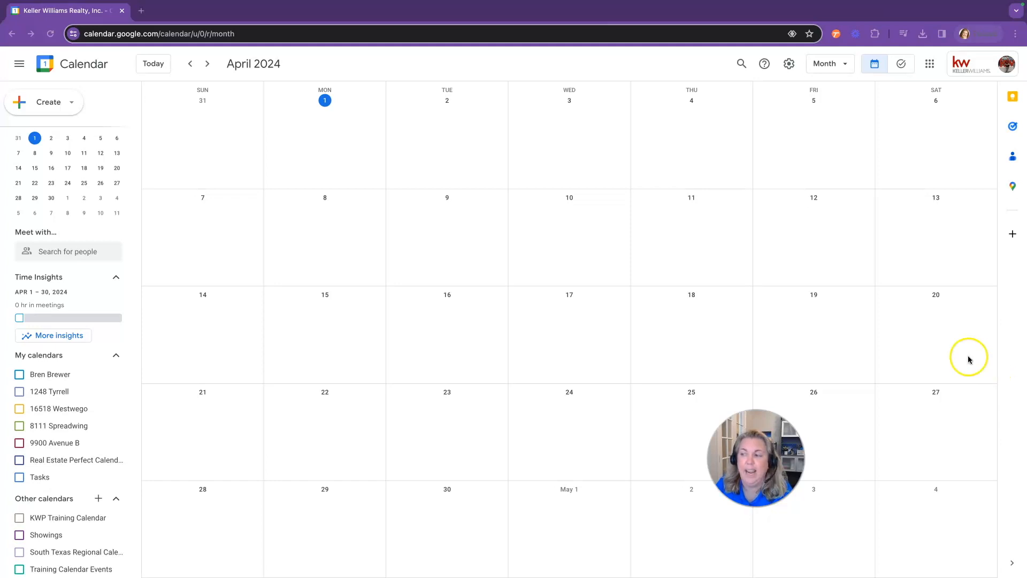
Create a new event for Monday, April 1, 3:30–4:00pm and focus the guests field
left_click(44, 109)
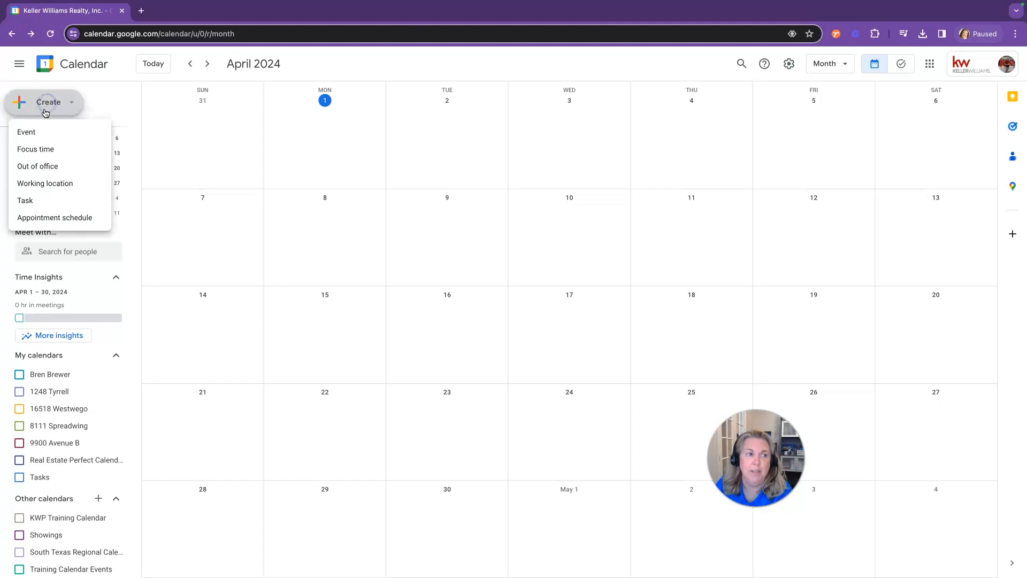
left_click(37, 138)
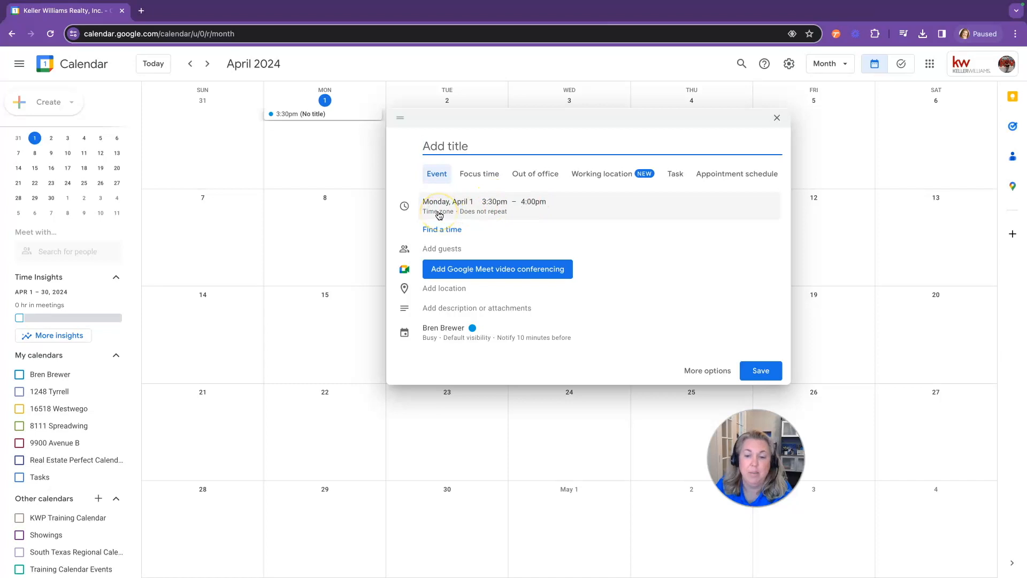
left_click(444, 254)
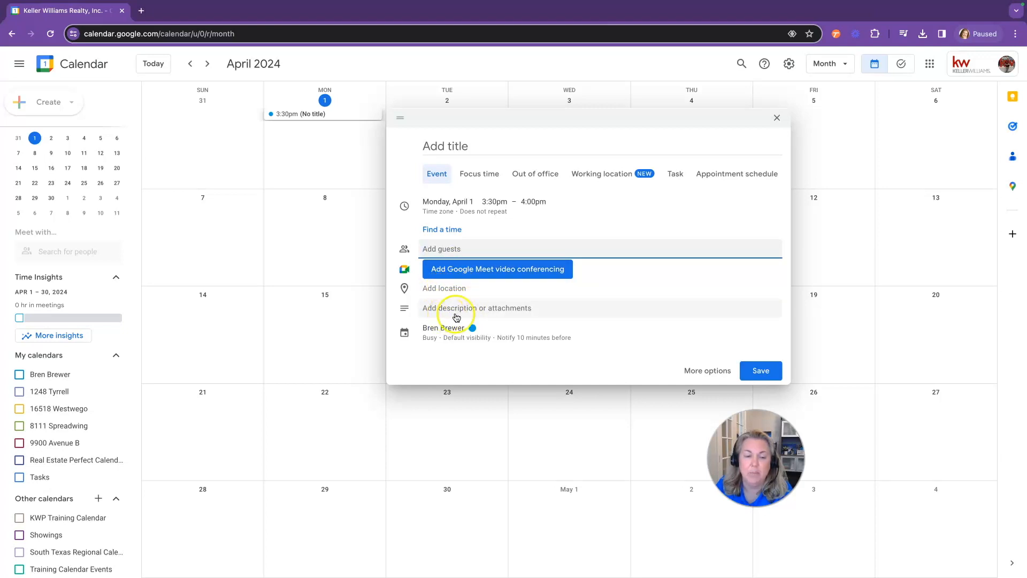
Expand the draft's settings, keeping the default calendar, Busy status and Default visibility
left_click(433, 342)
left_click(450, 338)
left_click(456, 340)
left_click(491, 336)
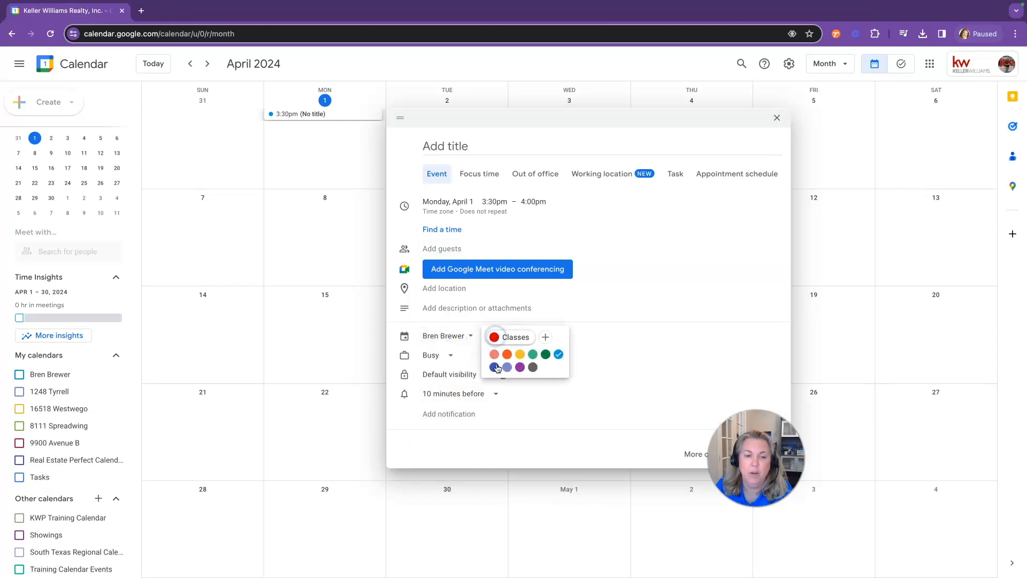
left_click(444, 336)
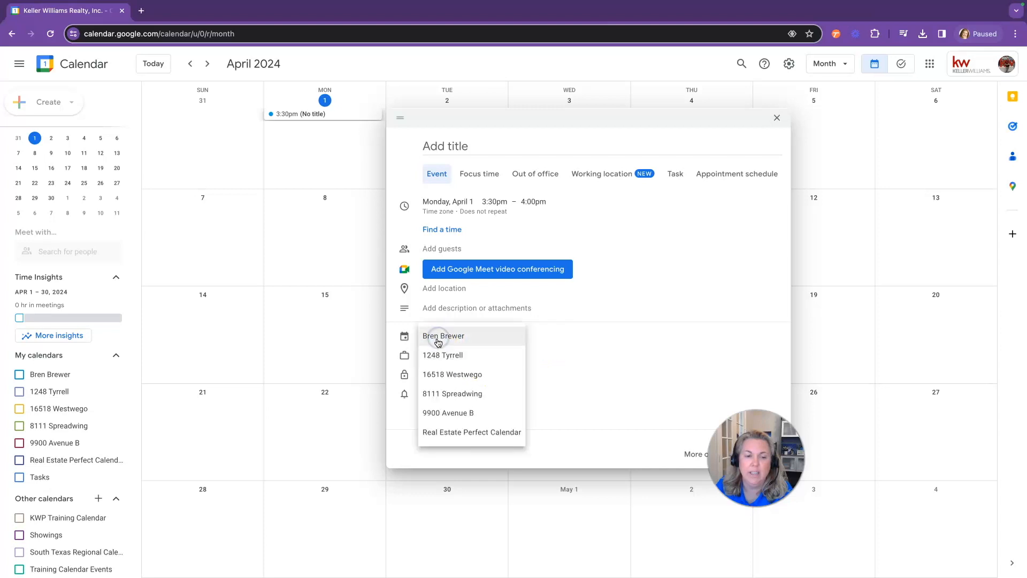
left_click(435, 336)
left_click(430, 355)
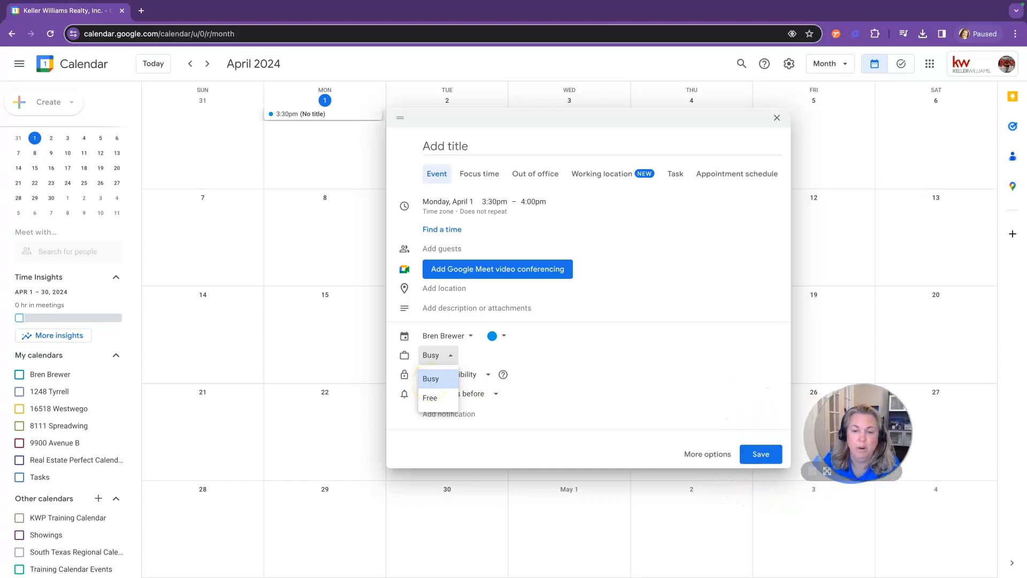
left_click(431, 378)
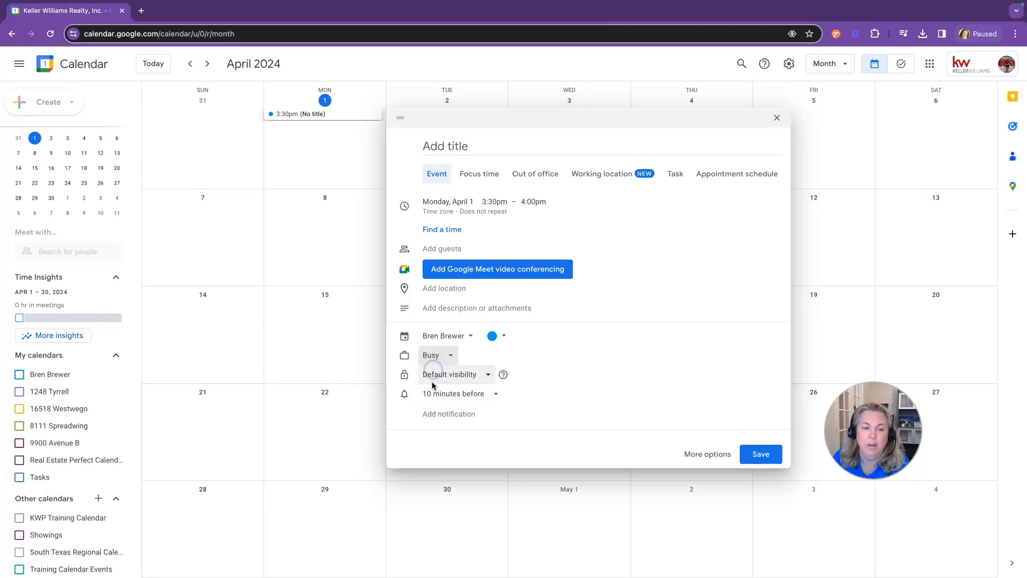
left_click(487, 376)
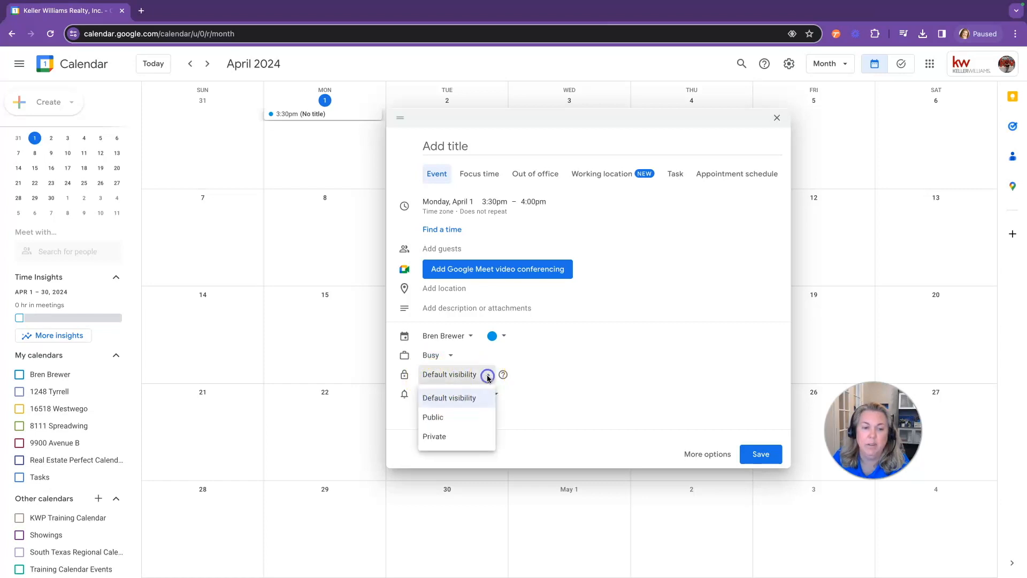
left_click(460, 401)
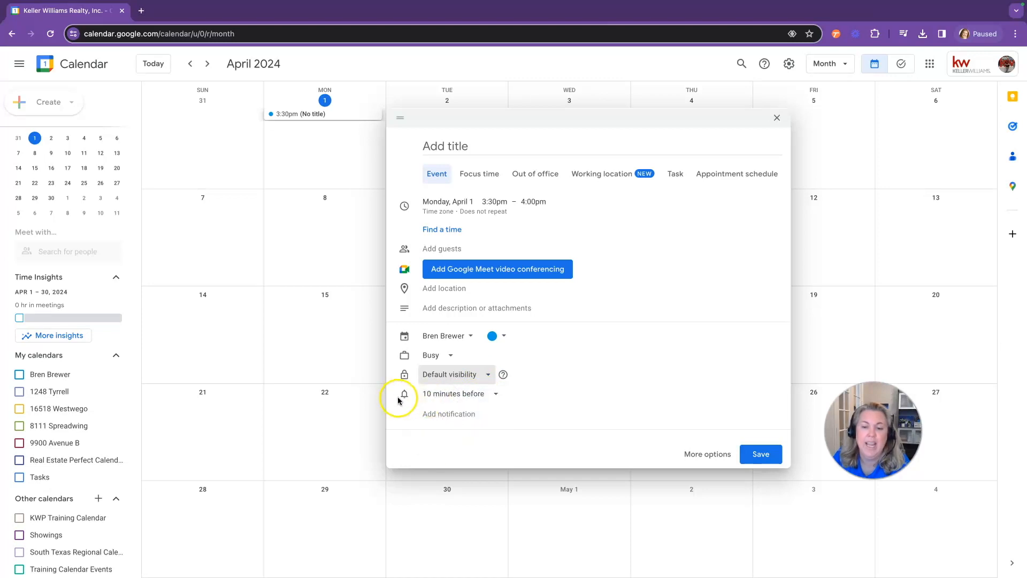
Add reminders at 15 minutes, 30 minutes, 1 hour and 1 day alongside the 10-minute one
left_click(497, 399)
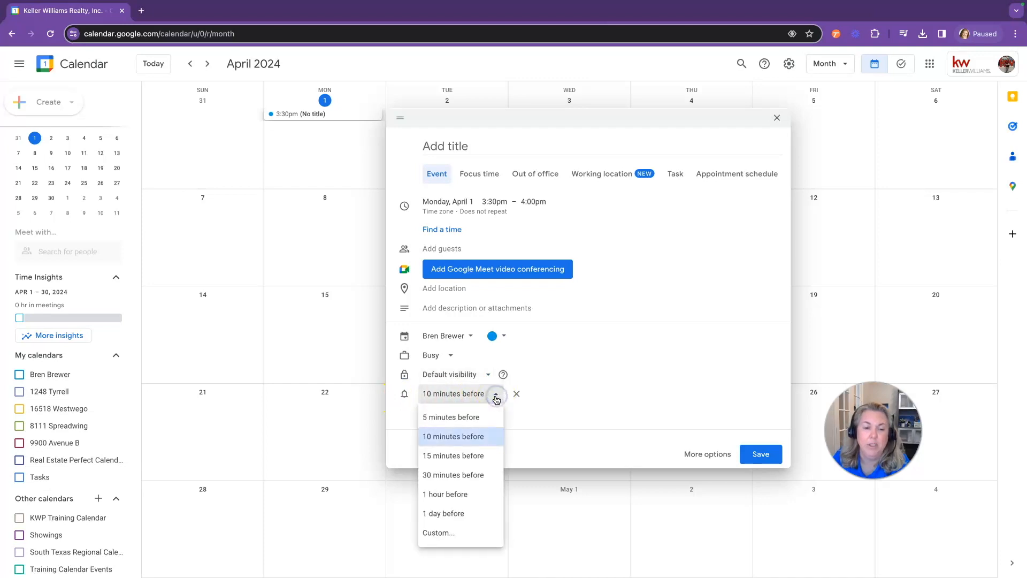
left_click(496, 396)
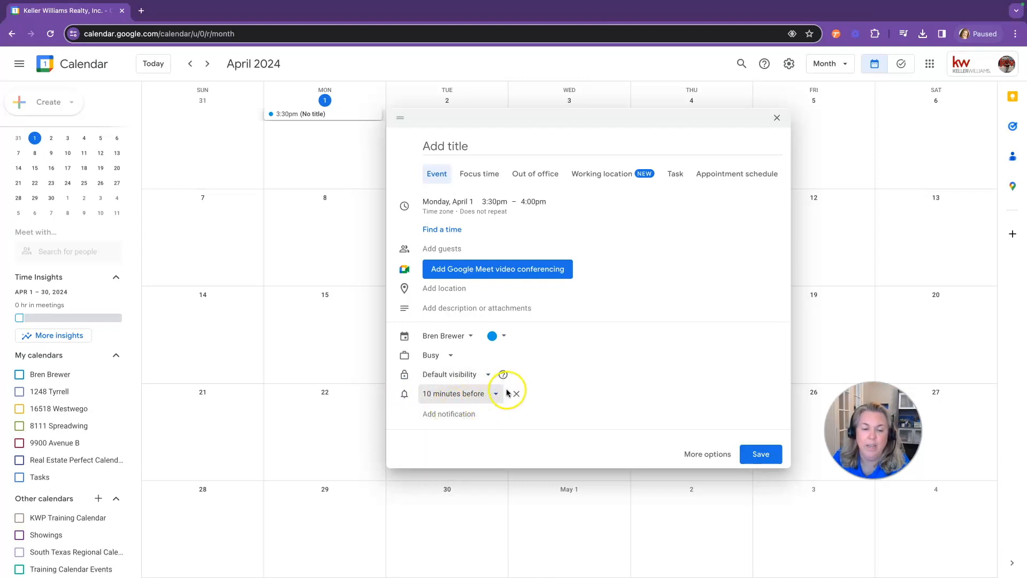
left_click(449, 414)
left_click(452, 432)
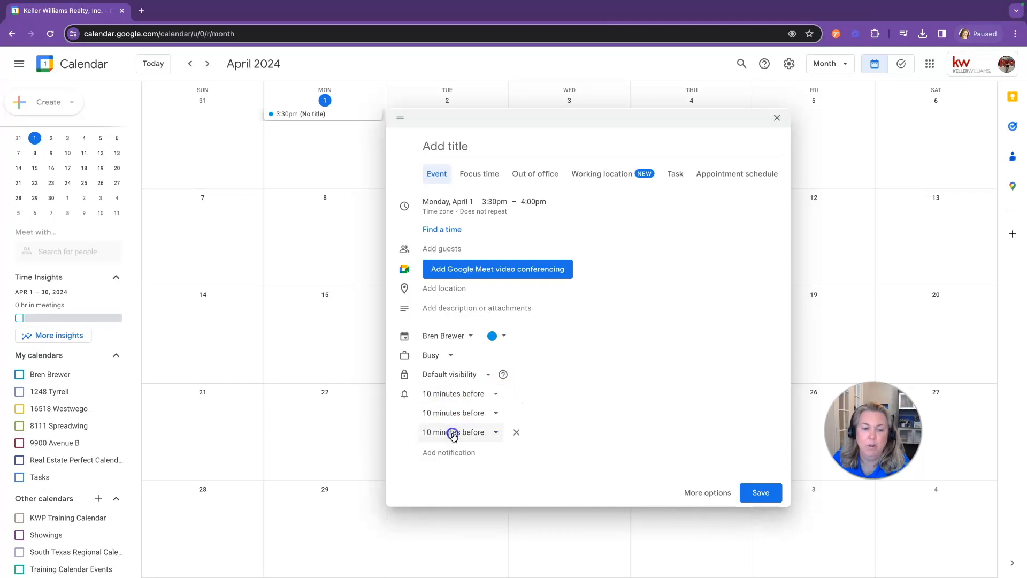
left_click(454, 451)
left_click(458, 471)
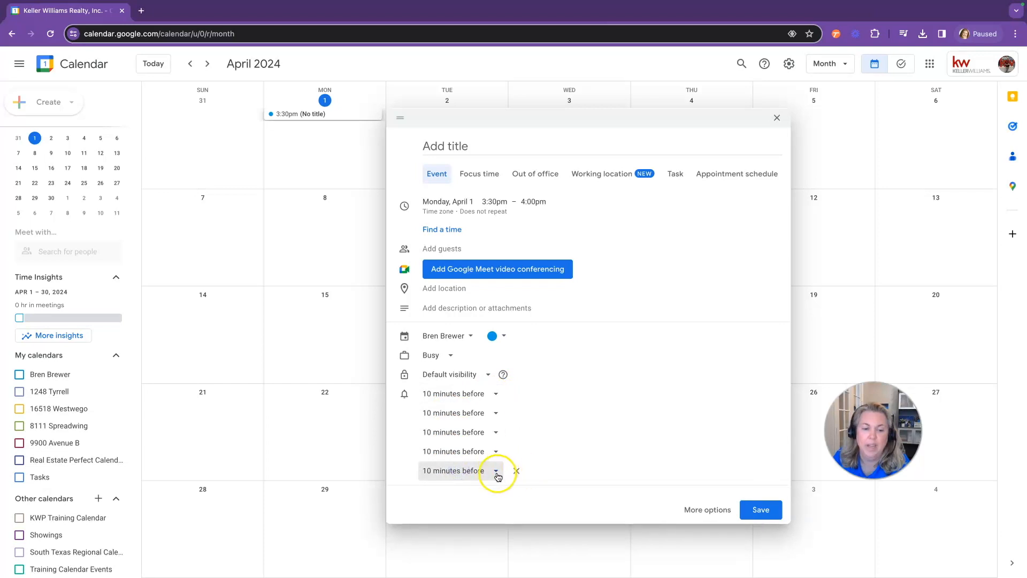
left_click(496, 470)
left_click(454, 432)
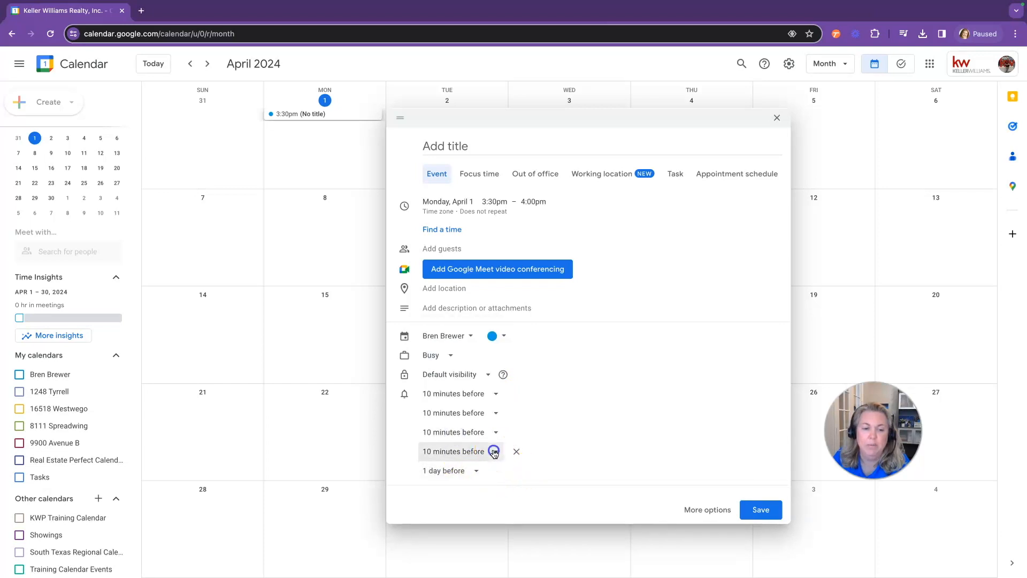
left_click(492, 451)
left_click(462, 392)
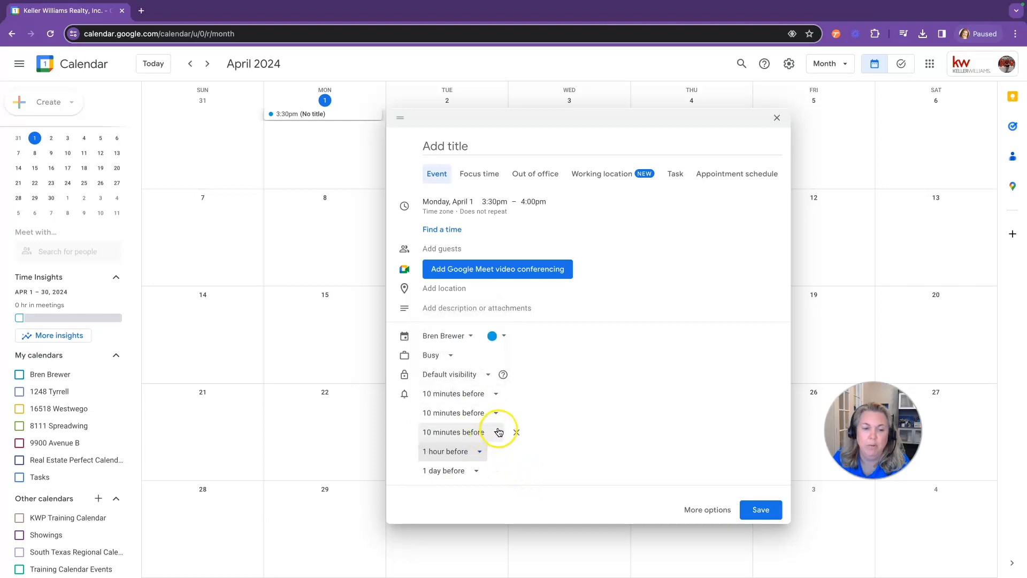
left_click(496, 432)
left_click(457, 350)
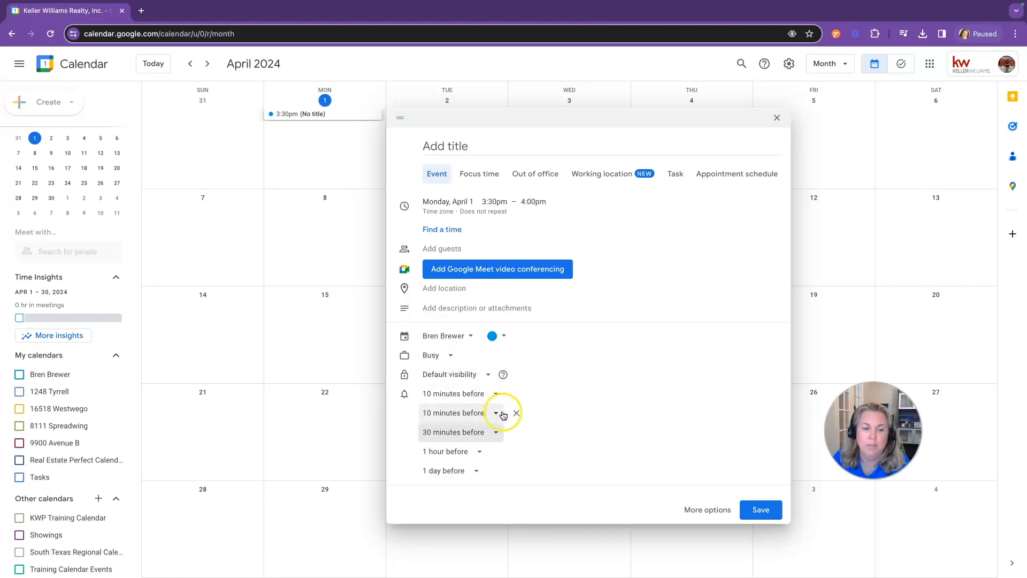
left_click(496, 412)
left_click(470, 315)
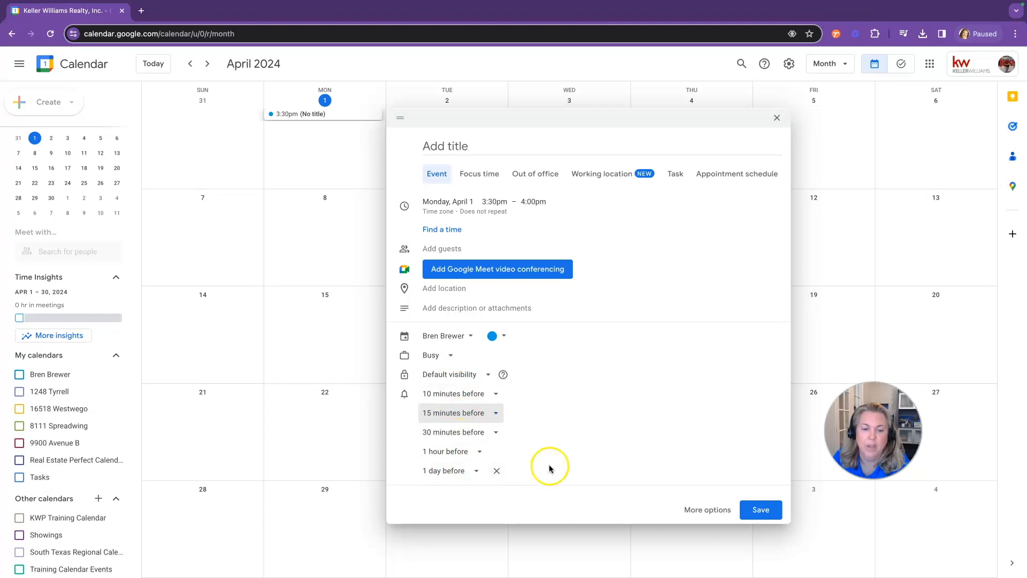
Open the full event page and save the April 1 event
left_click(702, 512)
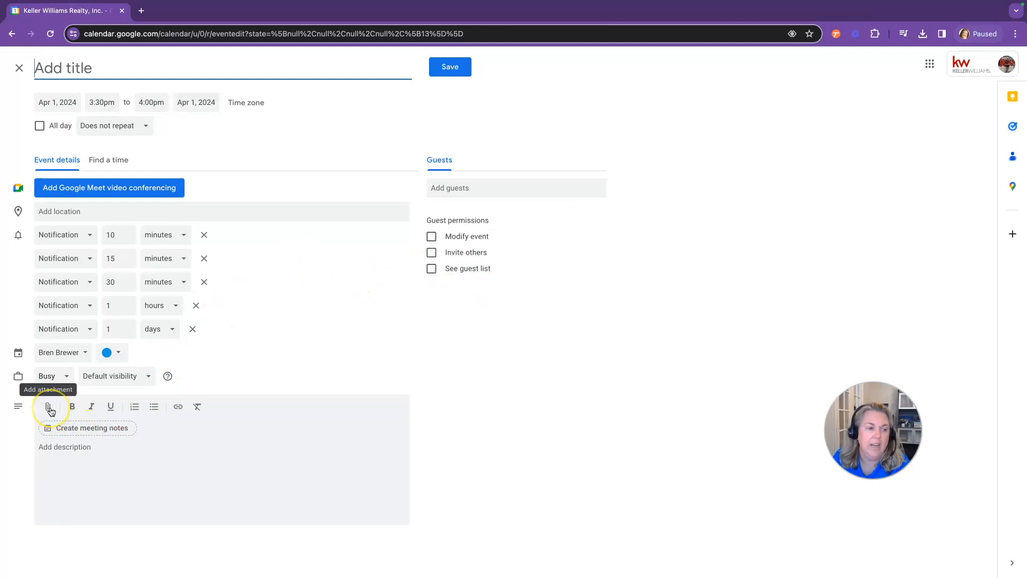
left_click(111, 410)
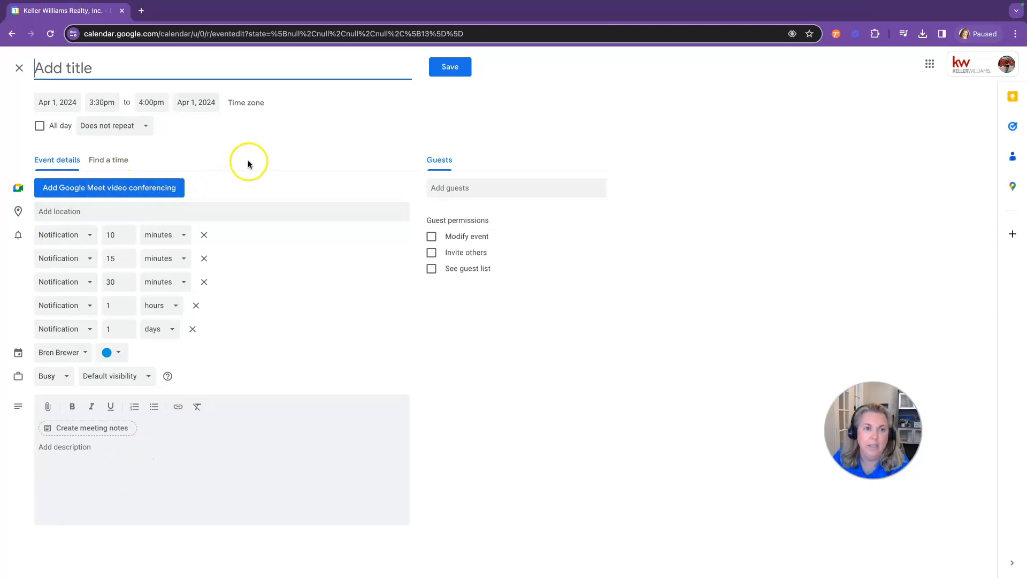
left_click(451, 68)
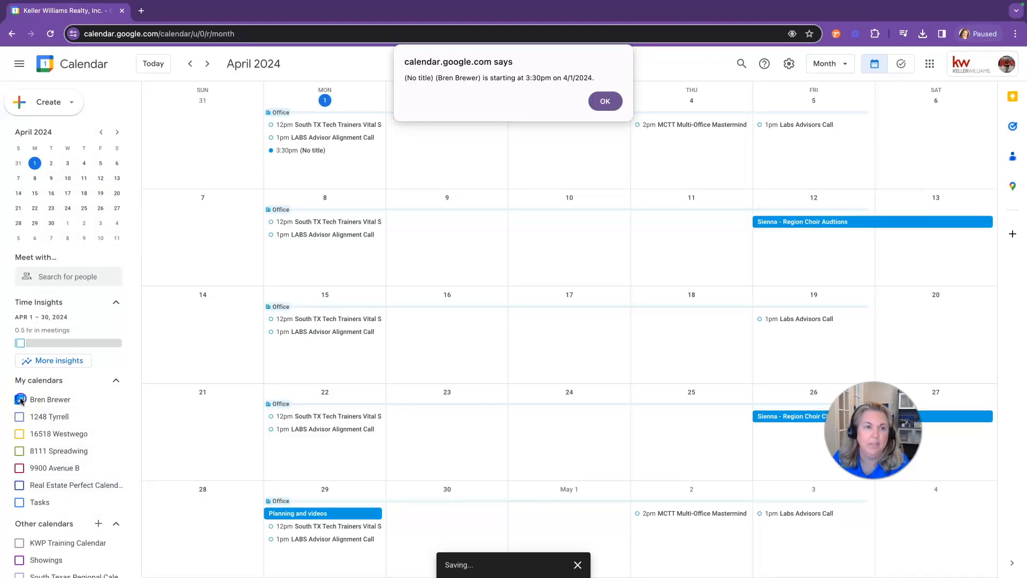
Dismiss the start alert and delete the (No title) 3:30pm event from April 1
left_click(605, 101)
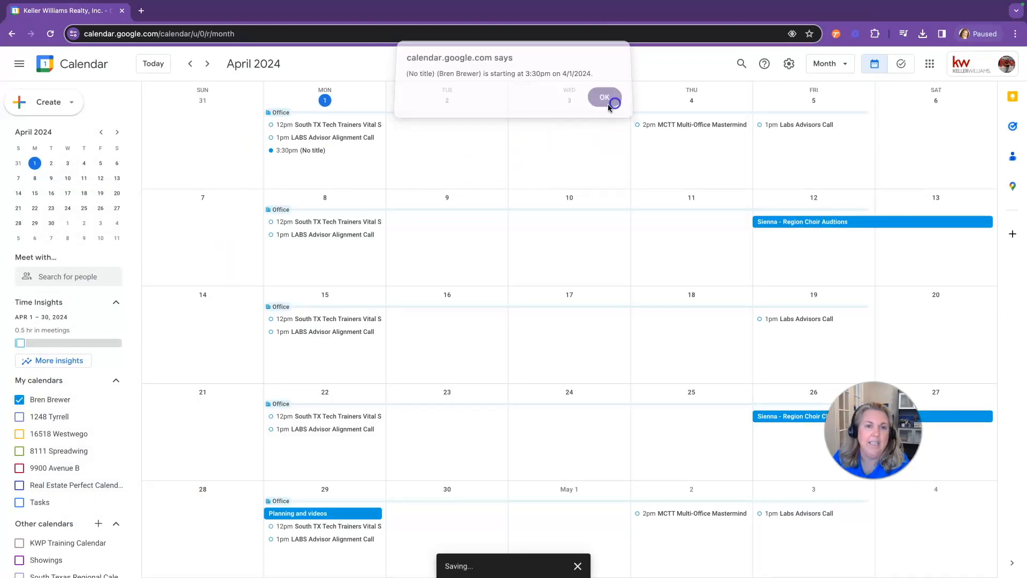
left_click(317, 151)
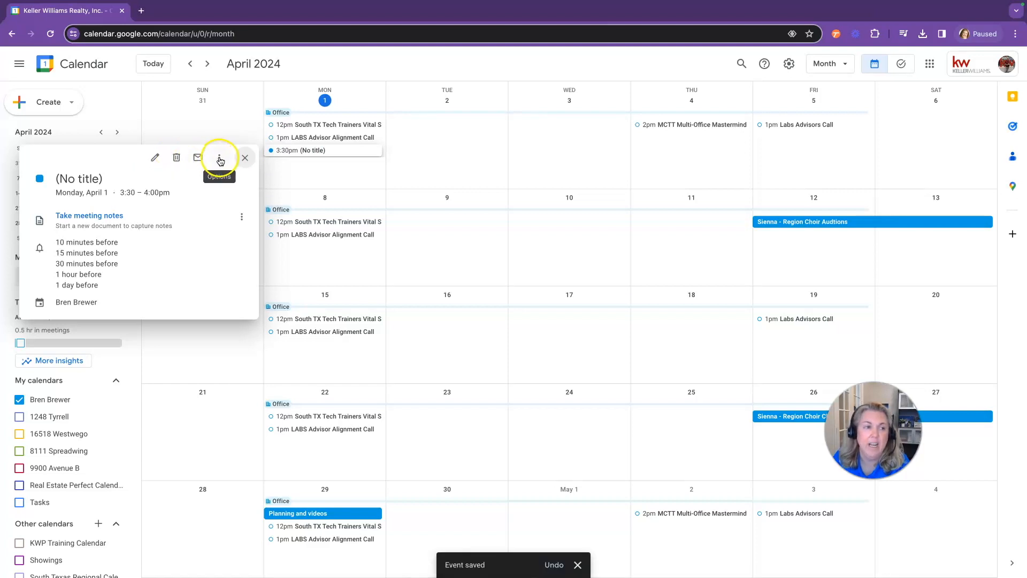
left_click(219, 158)
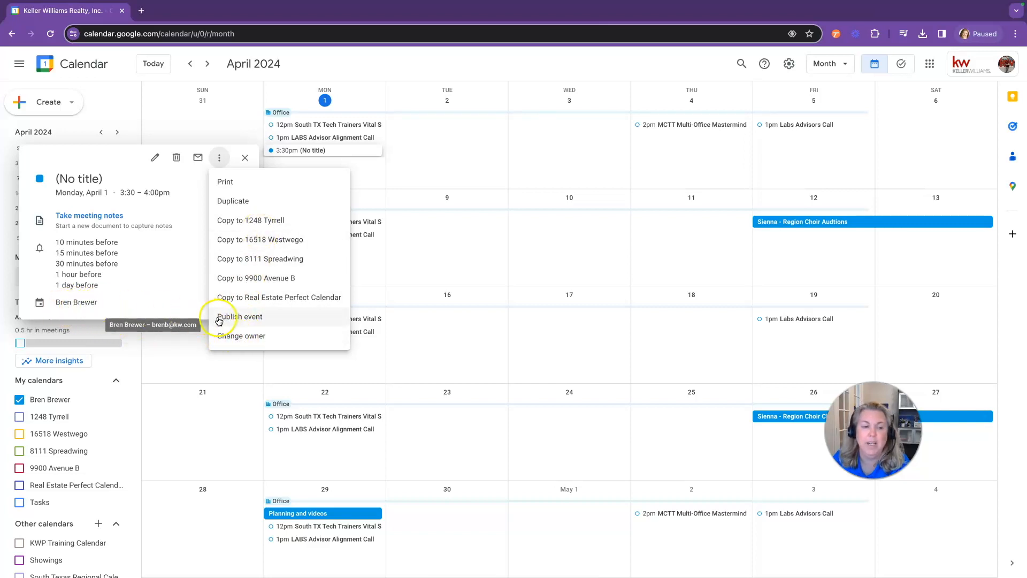
left_click(177, 159)
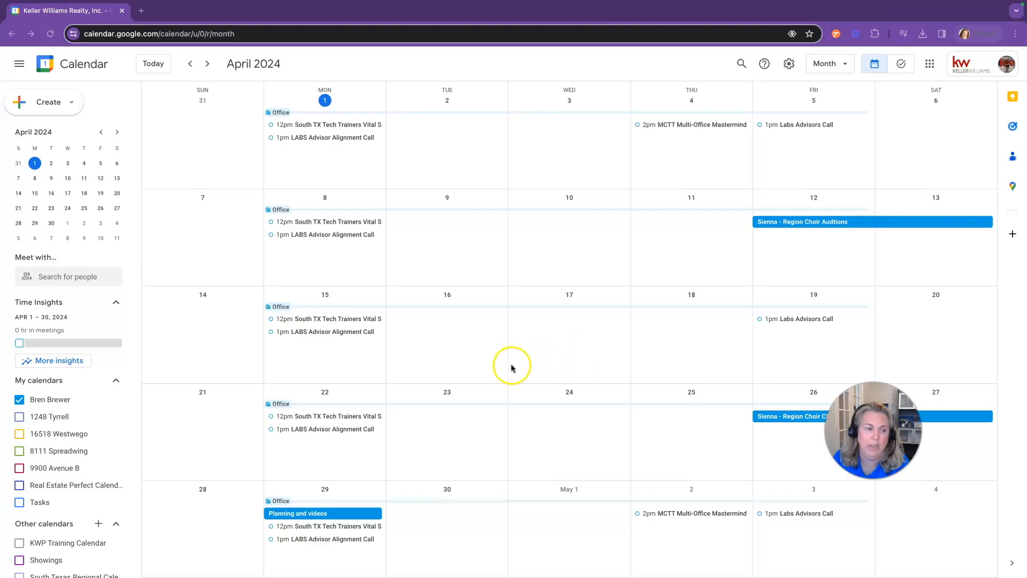
Swap the personal calendar for the Real Estate Perfect Calendar and view April 1 as one day
left_click(19, 400)
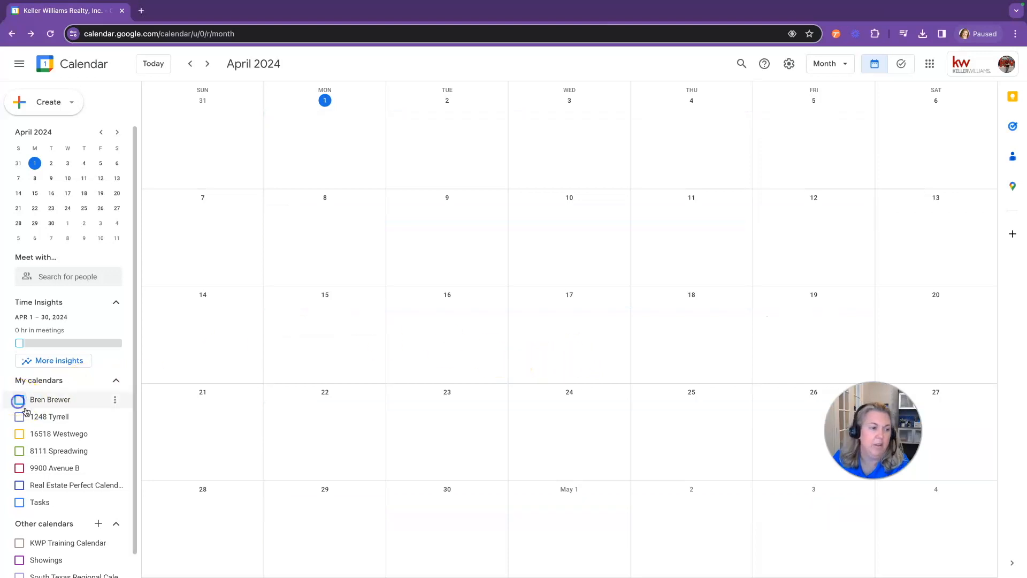
scroll(60, 434, "down", 1)
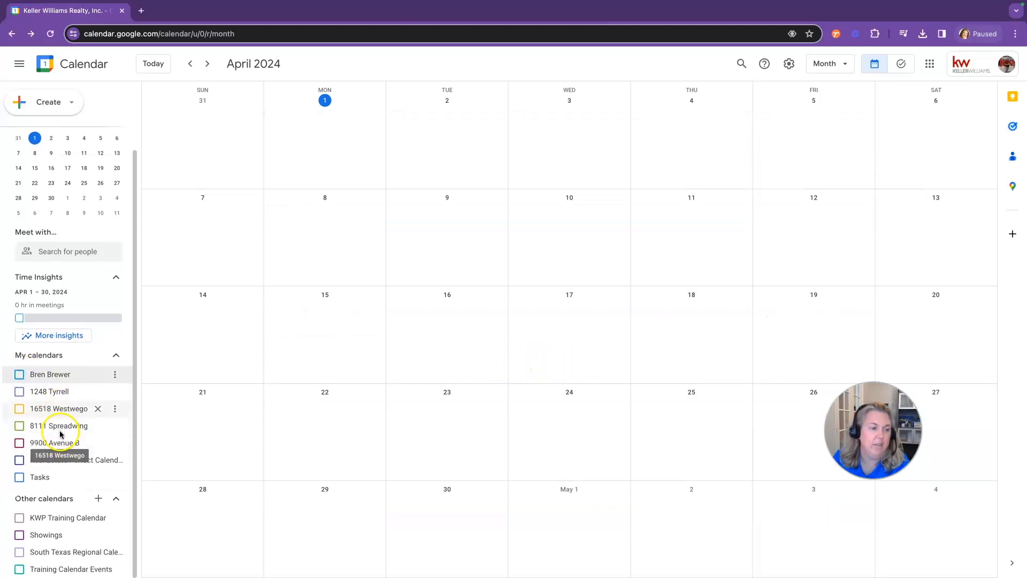
left_click(19, 461)
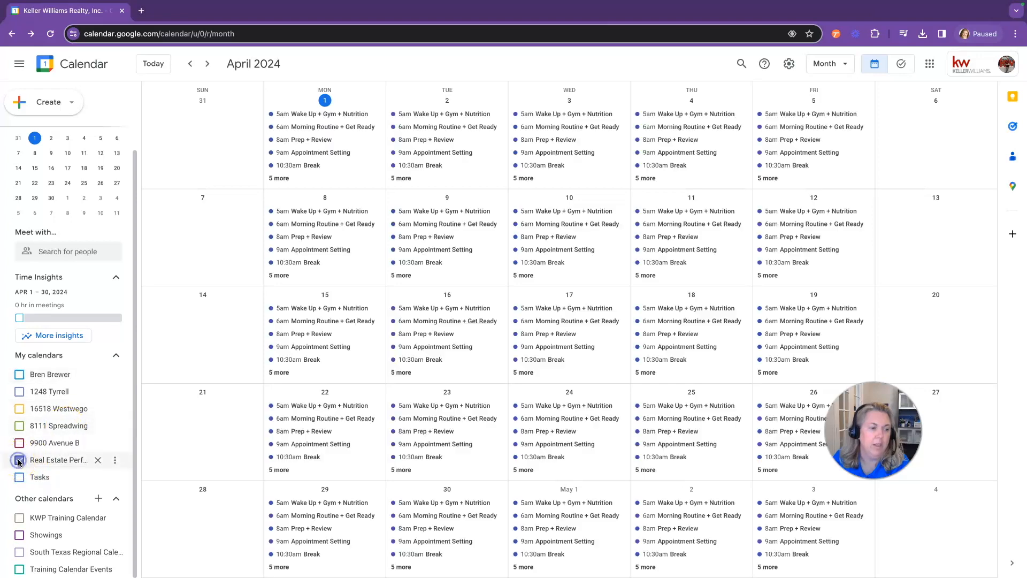
left_click(824, 74)
left_click(828, 91)
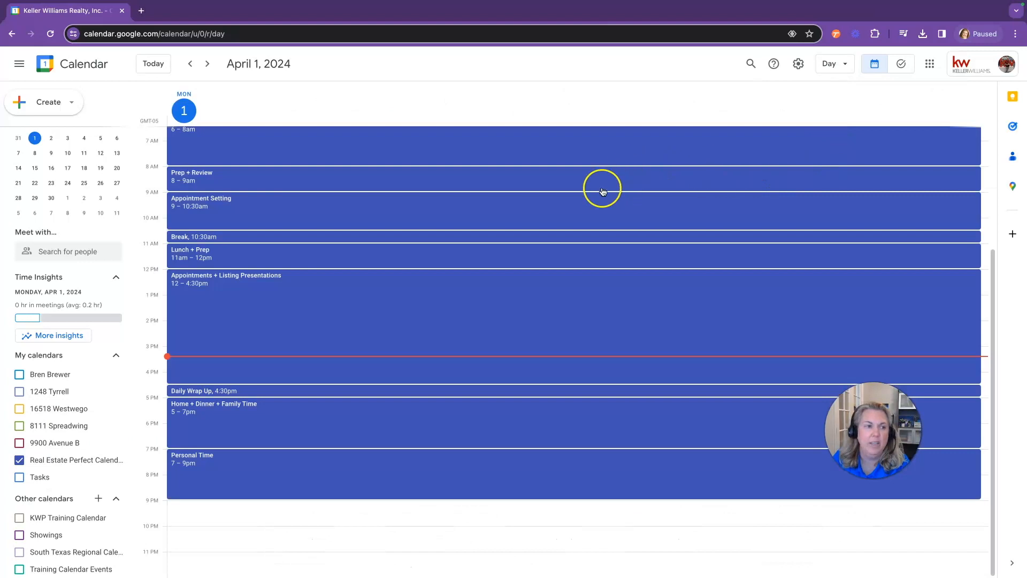
scroll(556, 217, "up", 1)
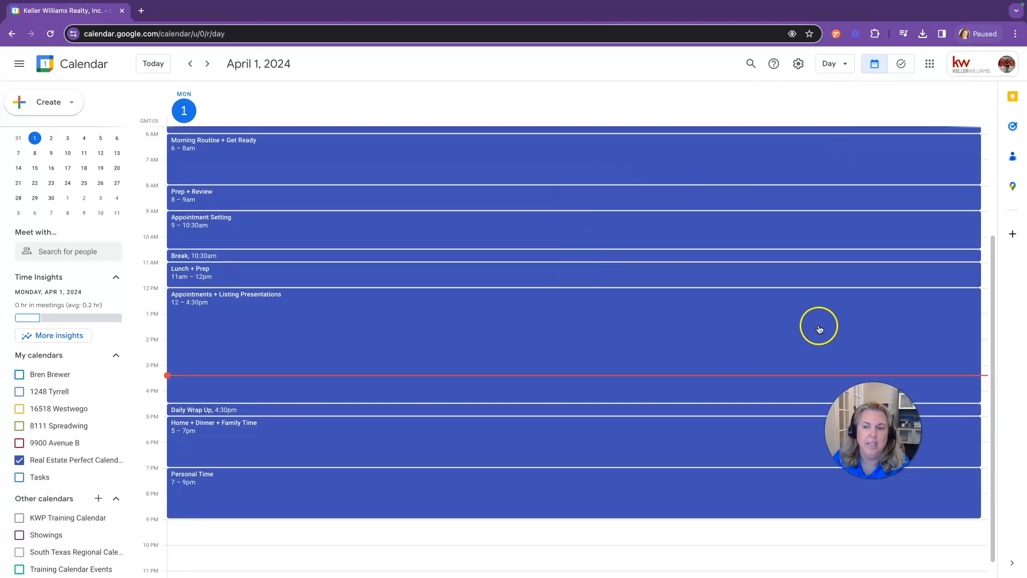
scroll(684, 320, "up", 1)
scroll(688, 321, "up", 1)
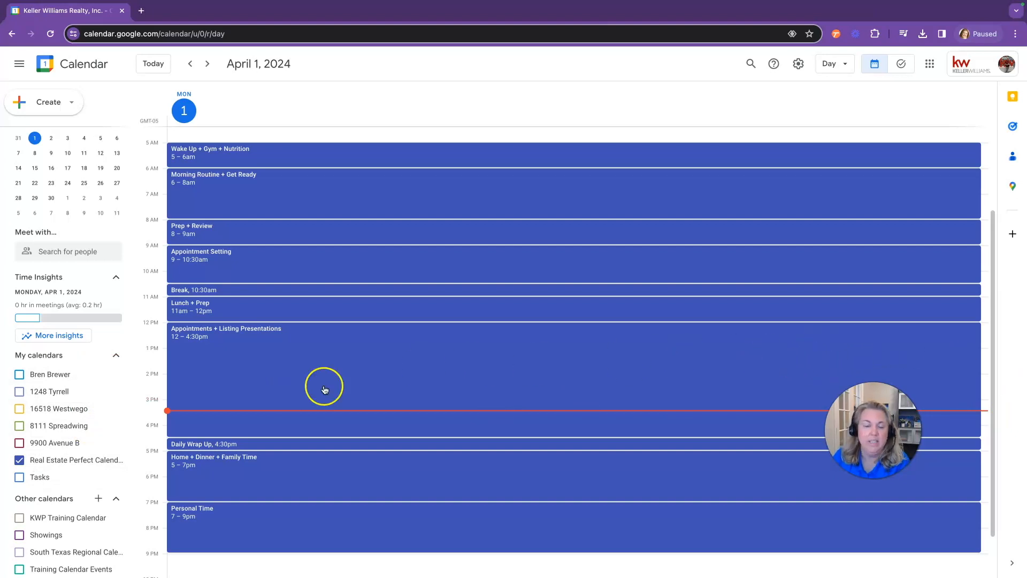
Hide the Real Estate Perfect Calendar and start a new event titled 'Compliance'
left_click(20, 461)
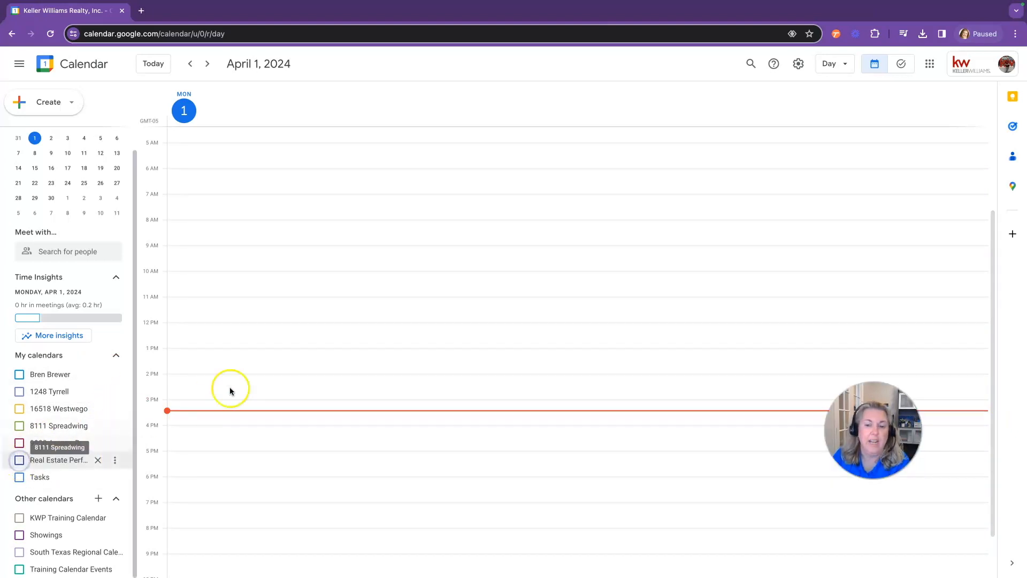
left_click(47, 102)
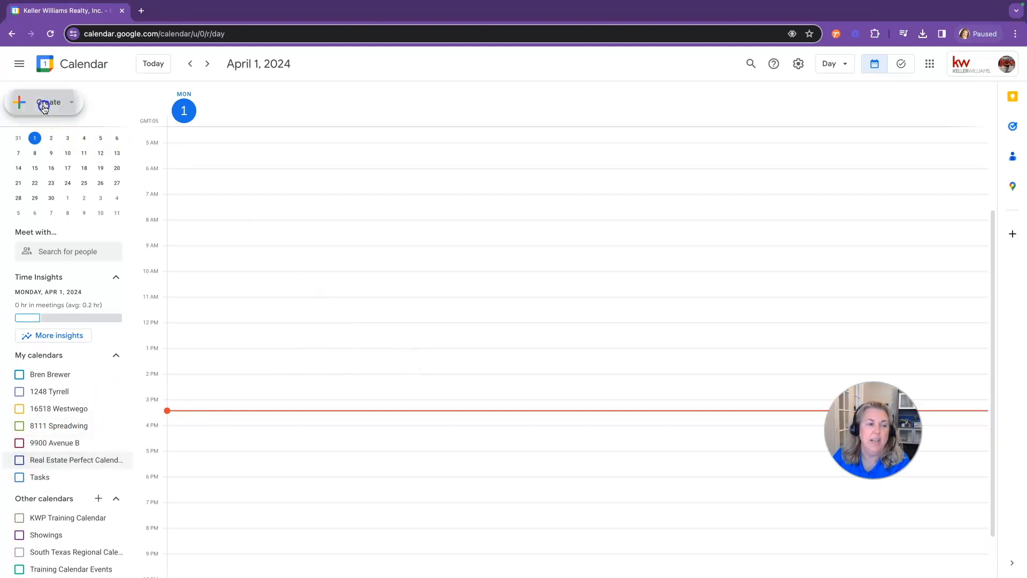
left_click(46, 132)
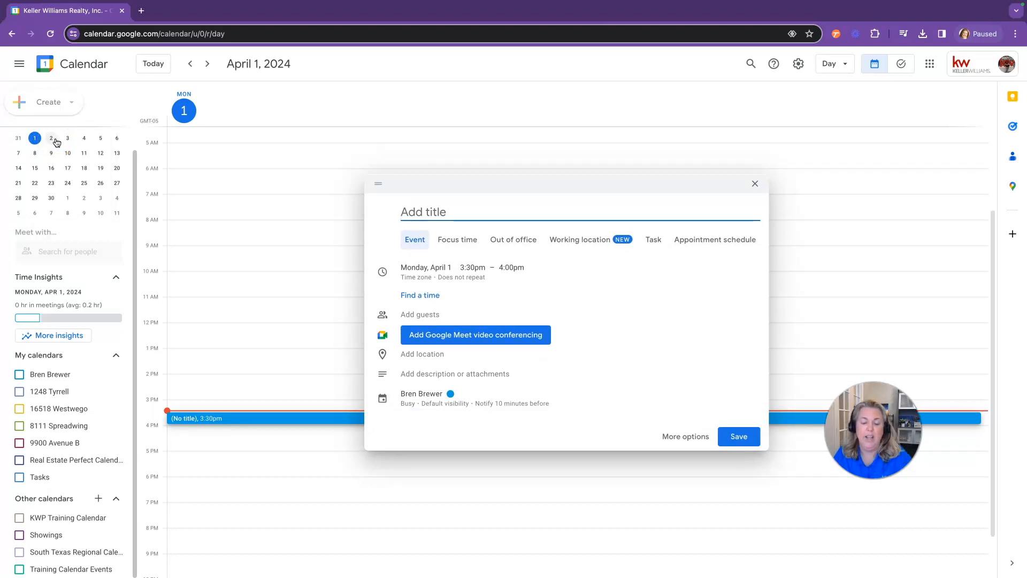
type("Compliance")
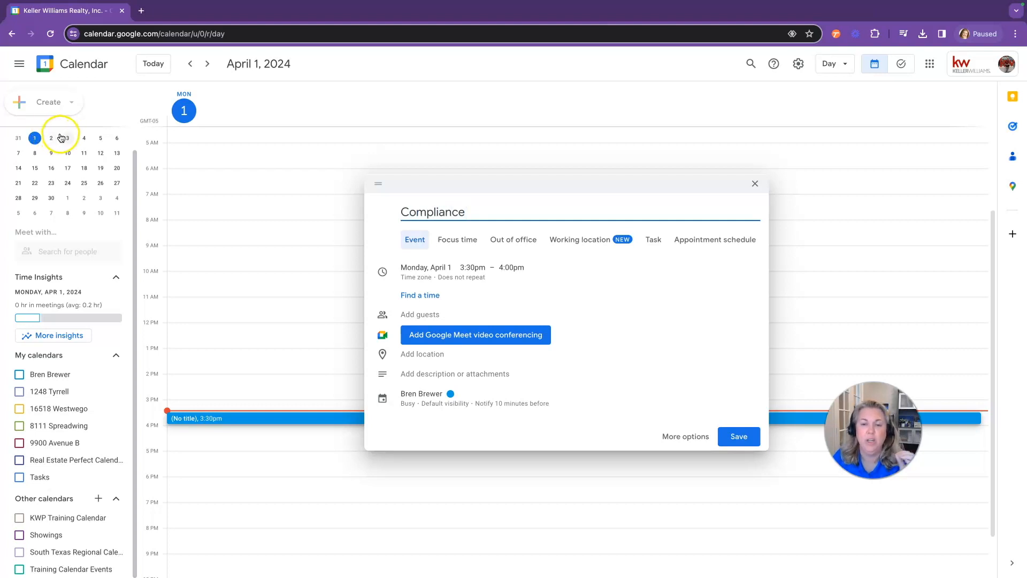
Schedule the event for Tuesday, April 16, from 1:30pm to 3:30pm
left_click(423, 268)
left_click(422, 268)
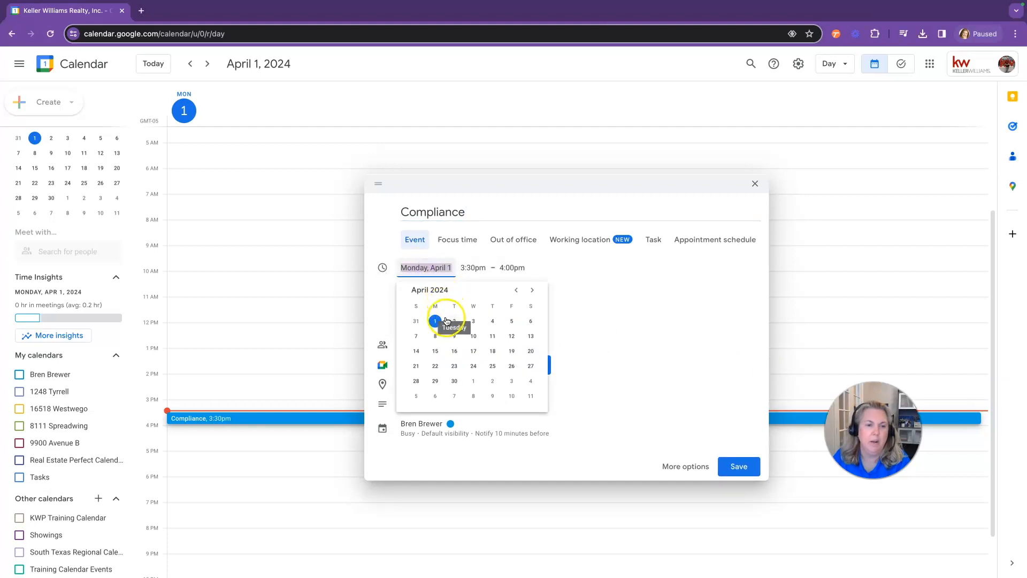
left_click(454, 349)
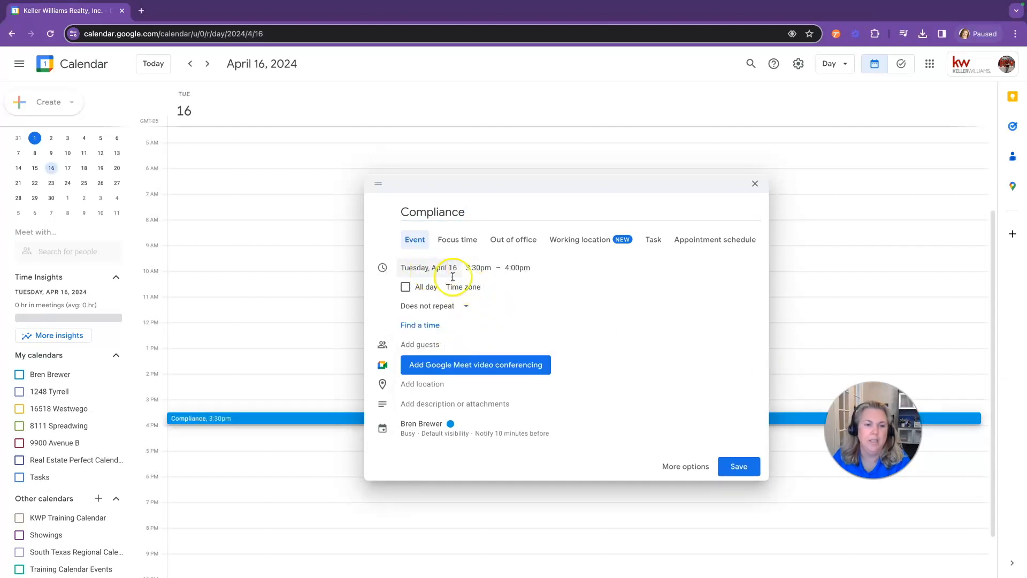
left_click(478, 269)
scroll(491, 300, "up", 2)
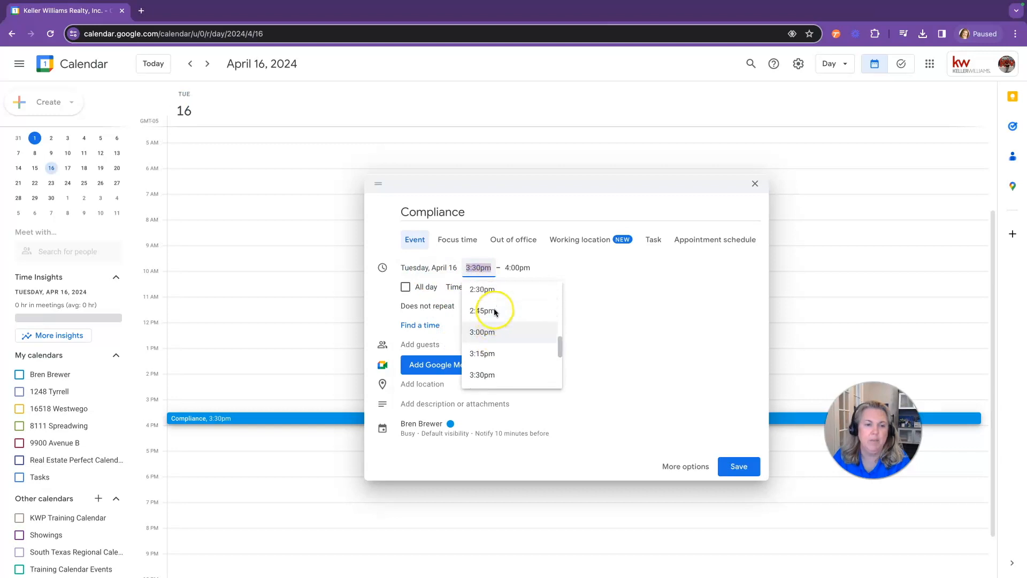
scroll(493, 307, "up", 2)
left_click(492, 294)
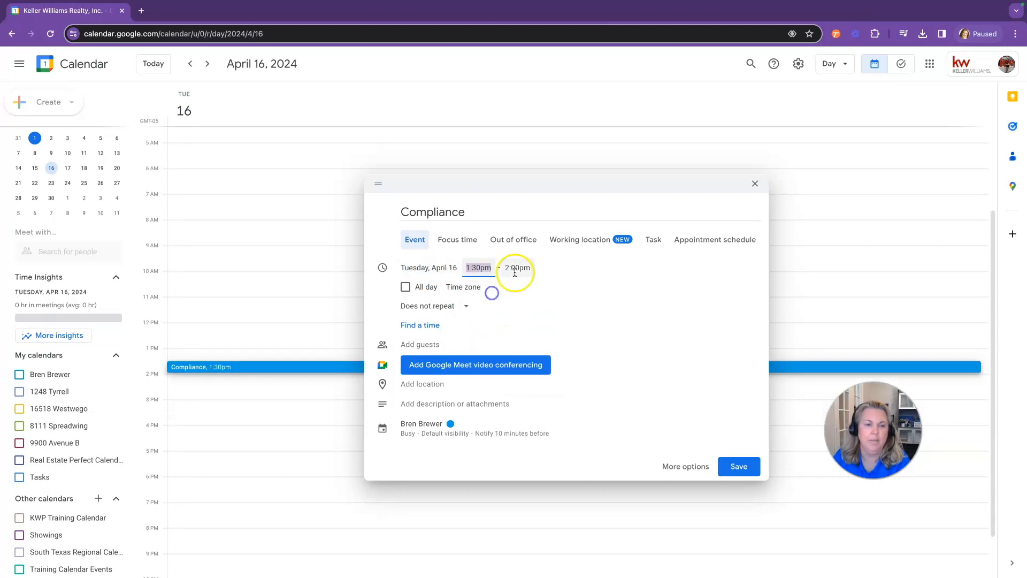
left_click(517, 268)
scroll(525, 361, "down", 4)
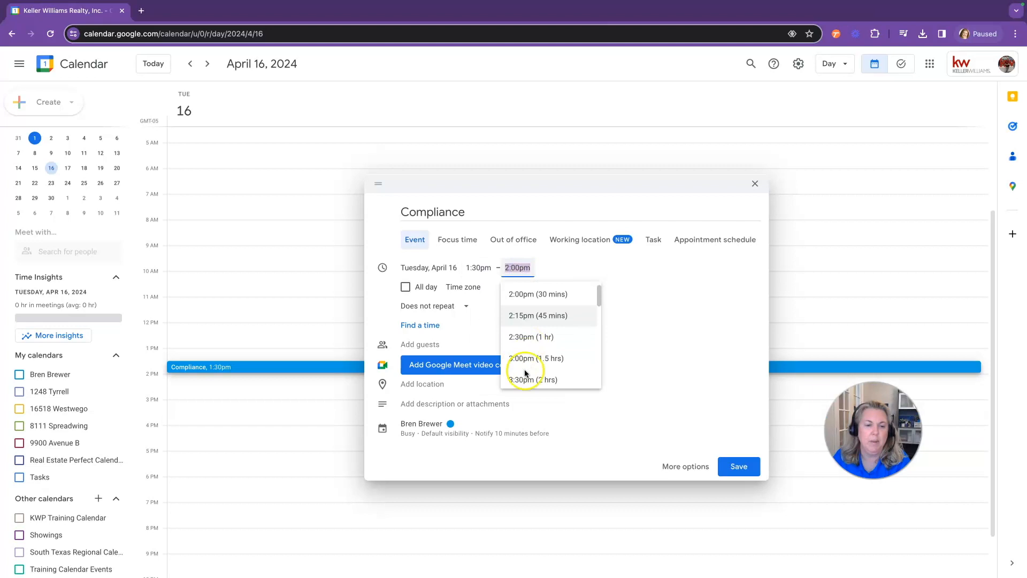
left_click(525, 377)
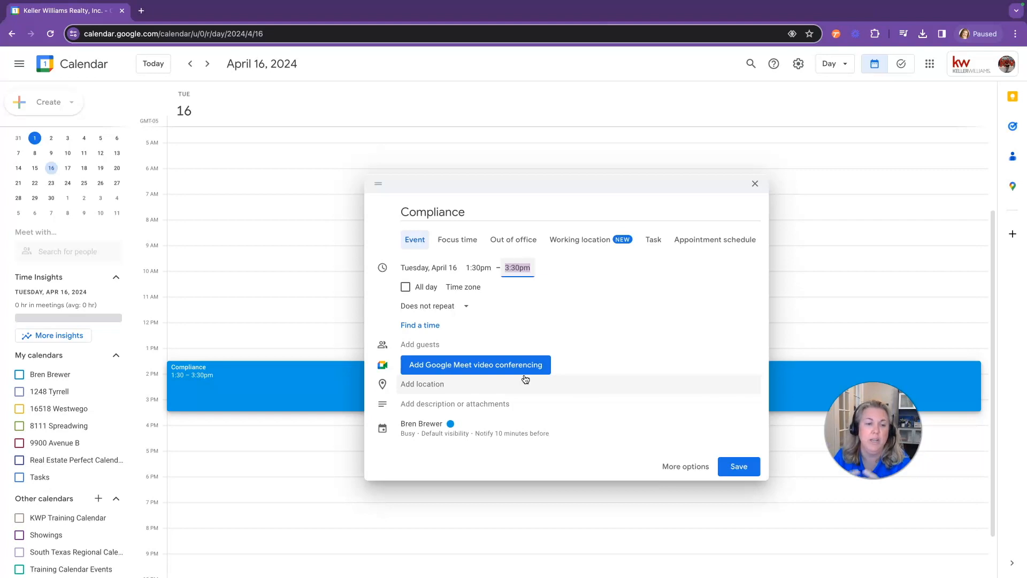
Extend the title to 'Compliance Class' and bring up the repeat options
left_click(495, 213)
type("C")
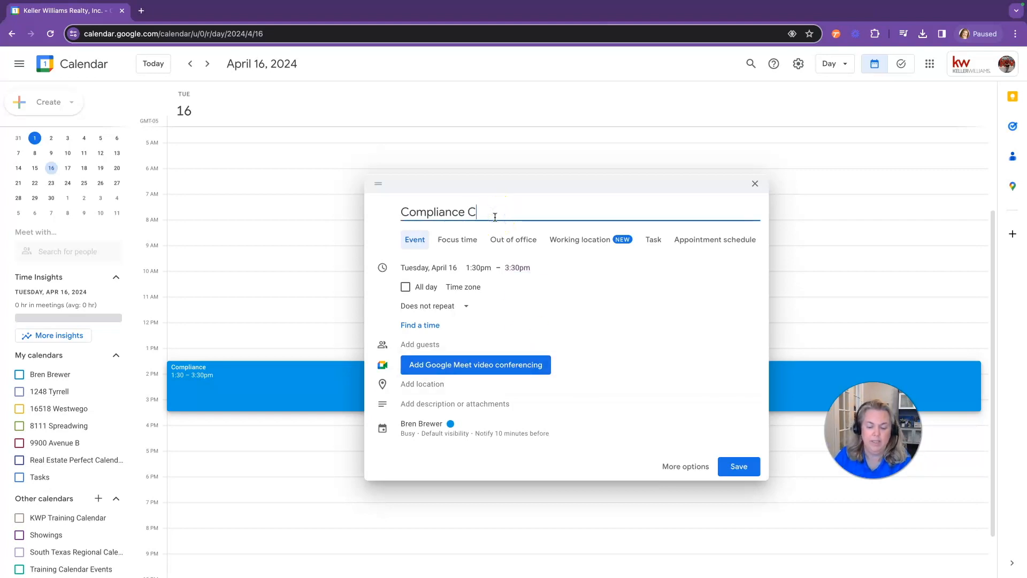
type("lass")
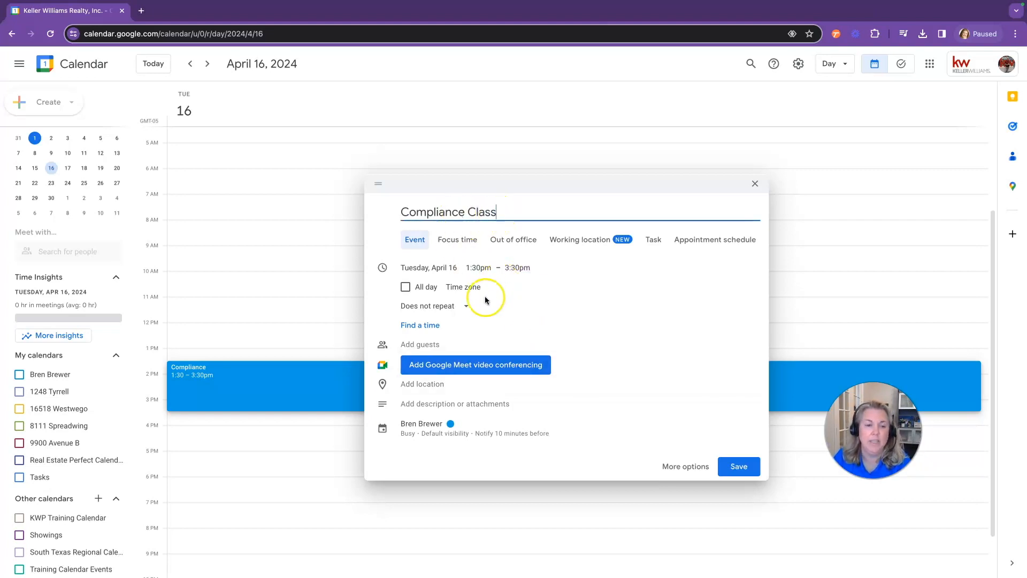
left_click(420, 311)
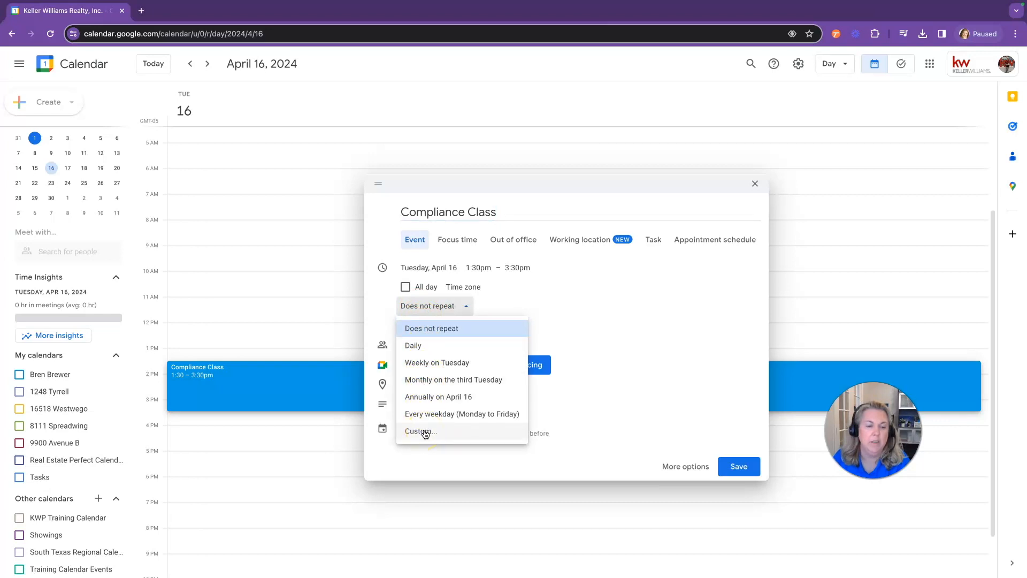
Repeat Compliance Class monthly on the third Tuesday, add the training-calendar zoom-link note, and save
left_click(433, 381)
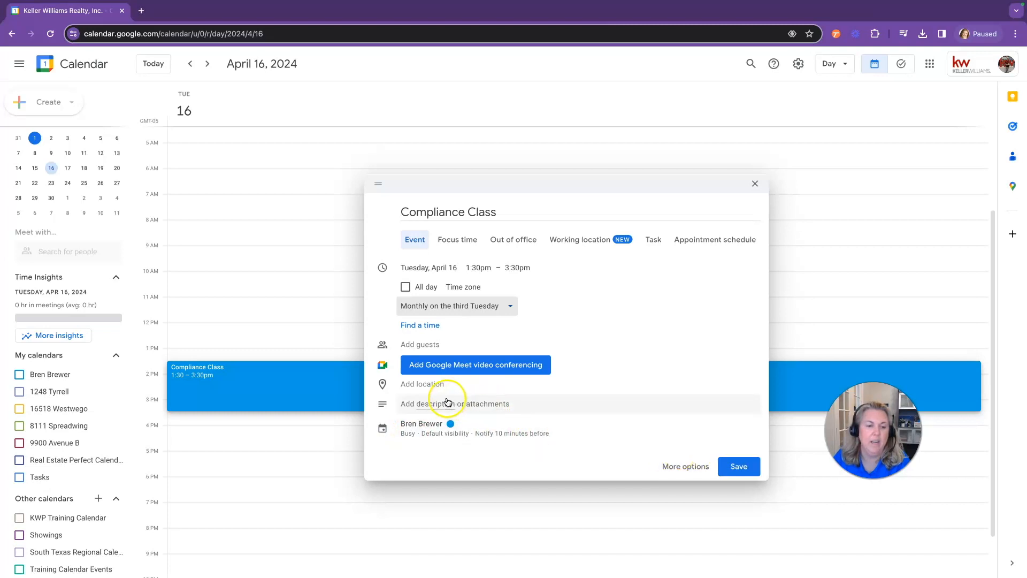
left_click(427, 404)
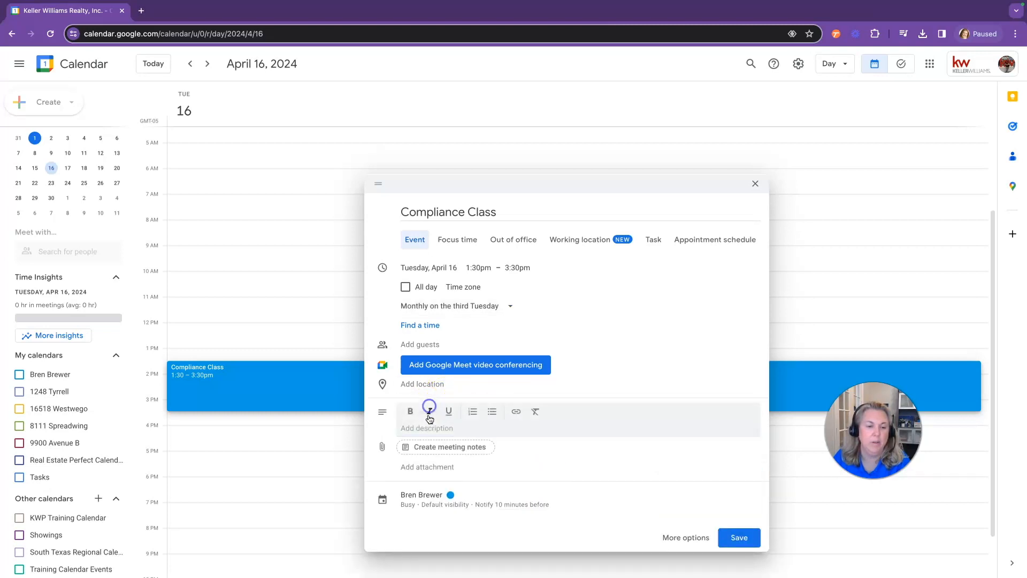
type("check t")
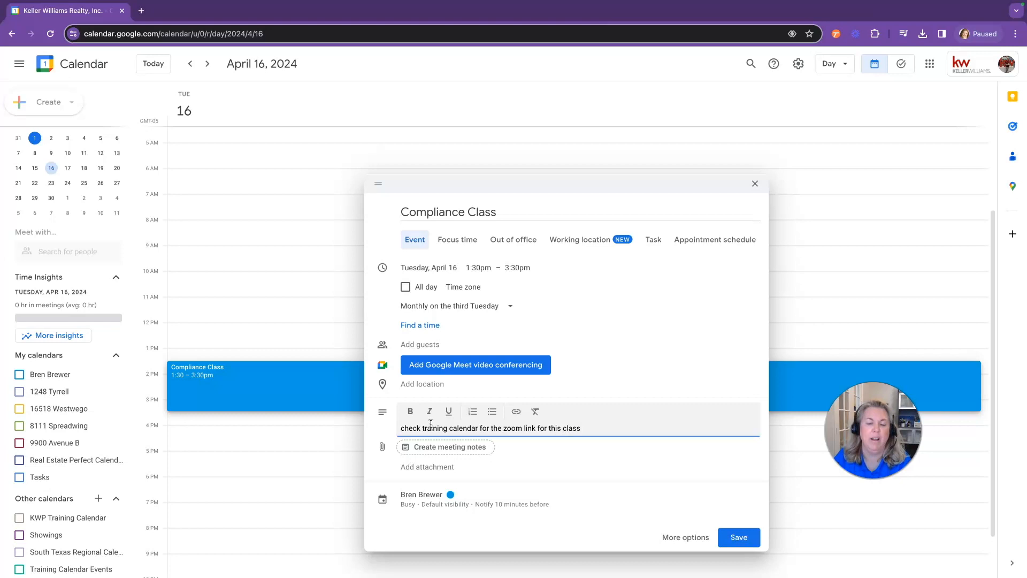
left_click(738, 538)
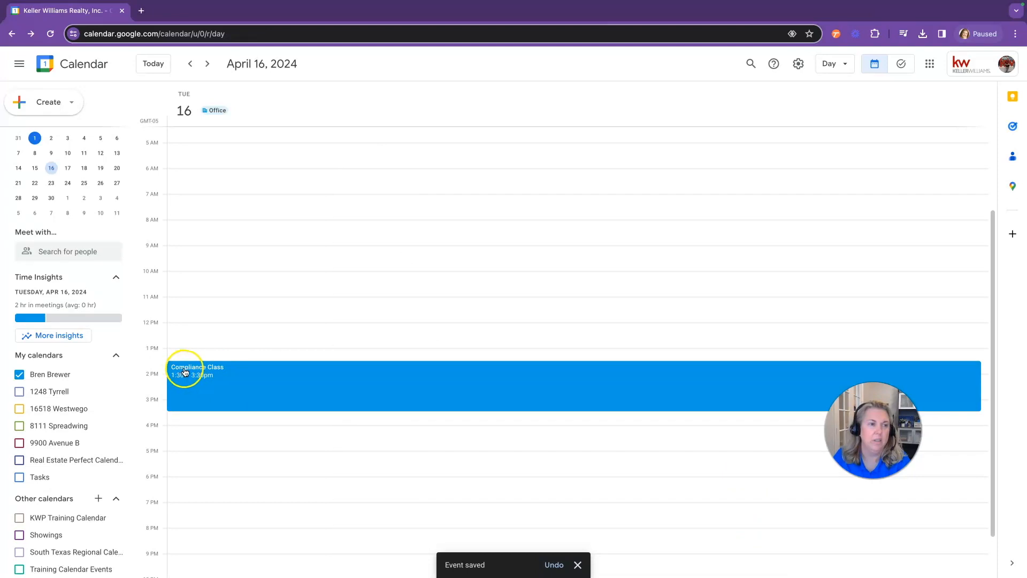
Switch to Month view, check May's recurrence, return to April 2024, and hide the personal calendar
left_click(208, 65)
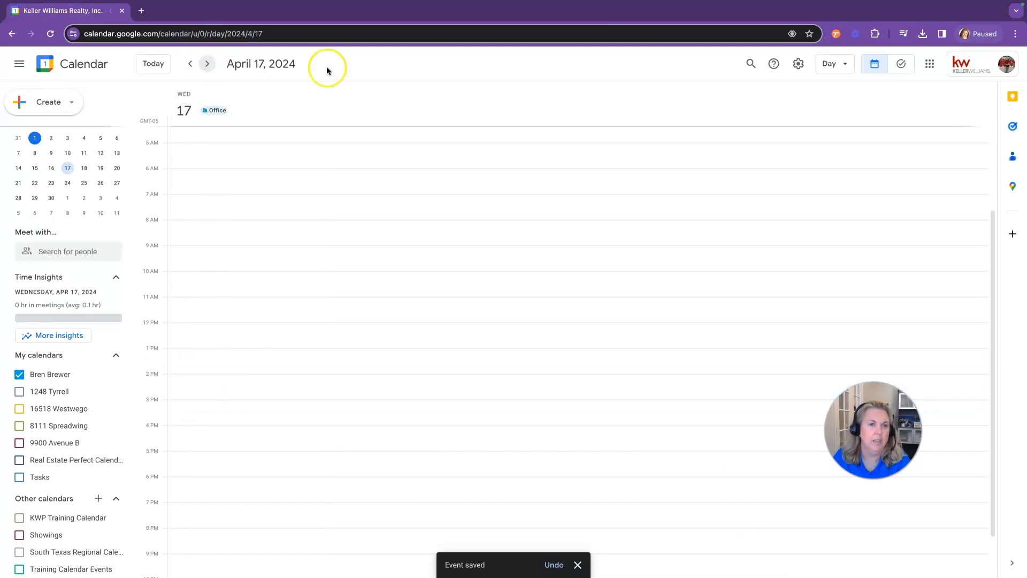
left_click(836, 63)
left_click(839, 127)
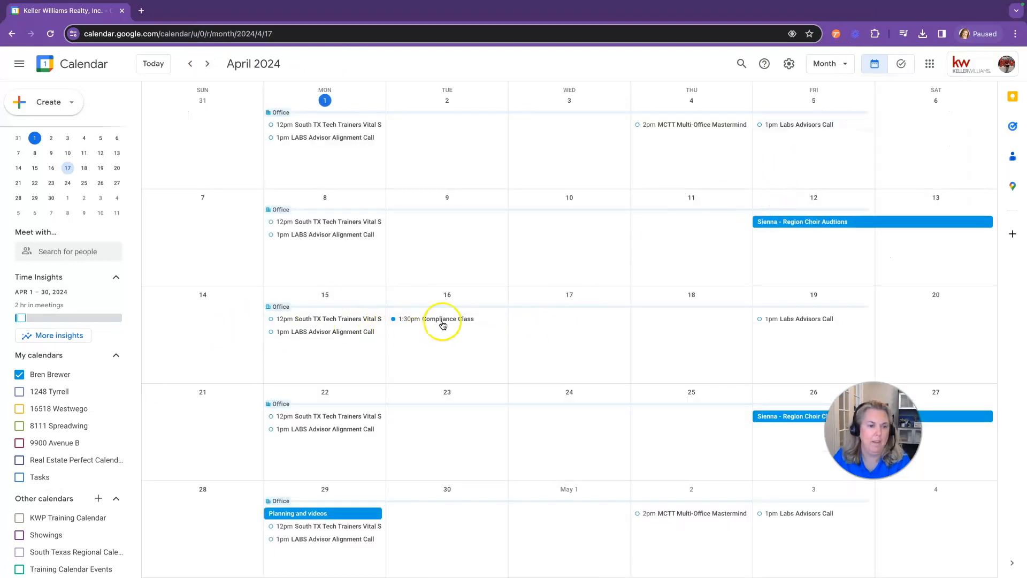
left_click(207, 65)
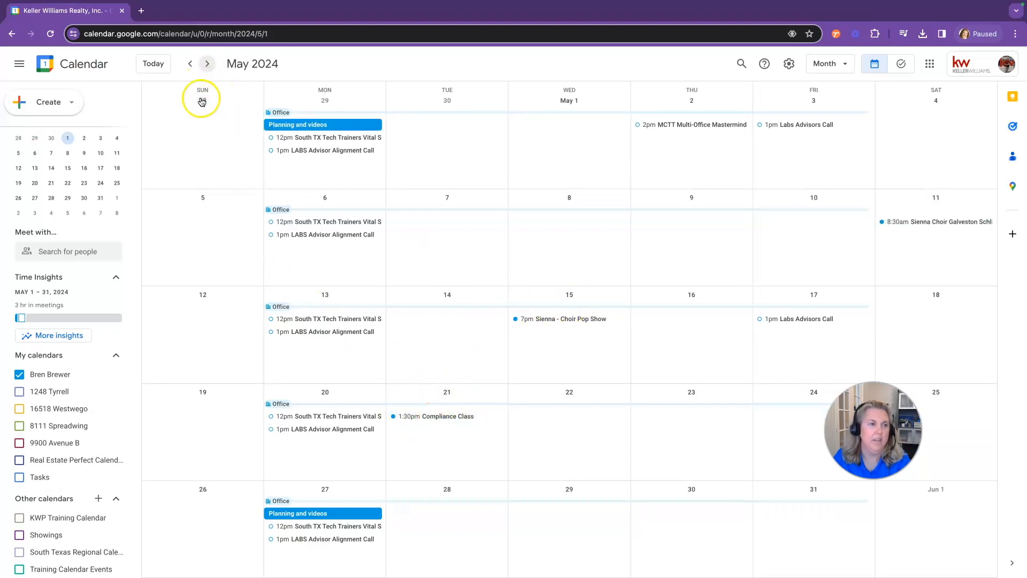
left_click(190, 64)
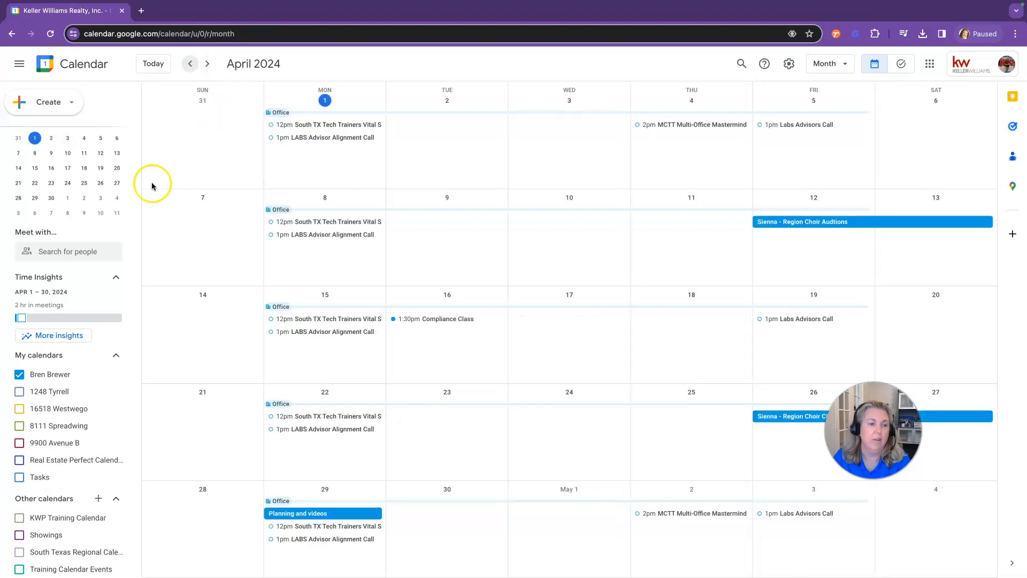
left_click(19, 374)
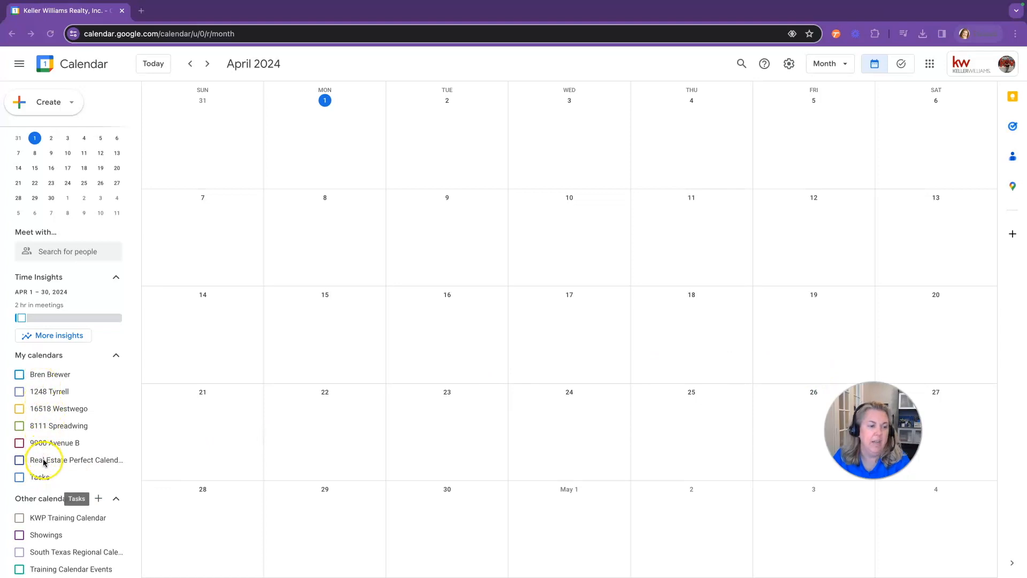
left_click(19, 409)
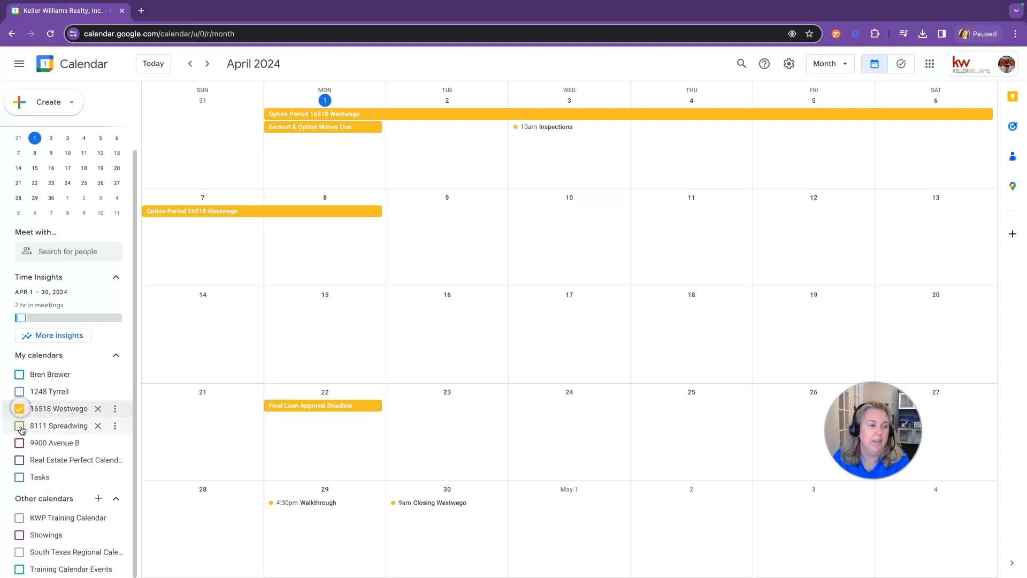
left_click(20, 426)
left_click(20, 444)
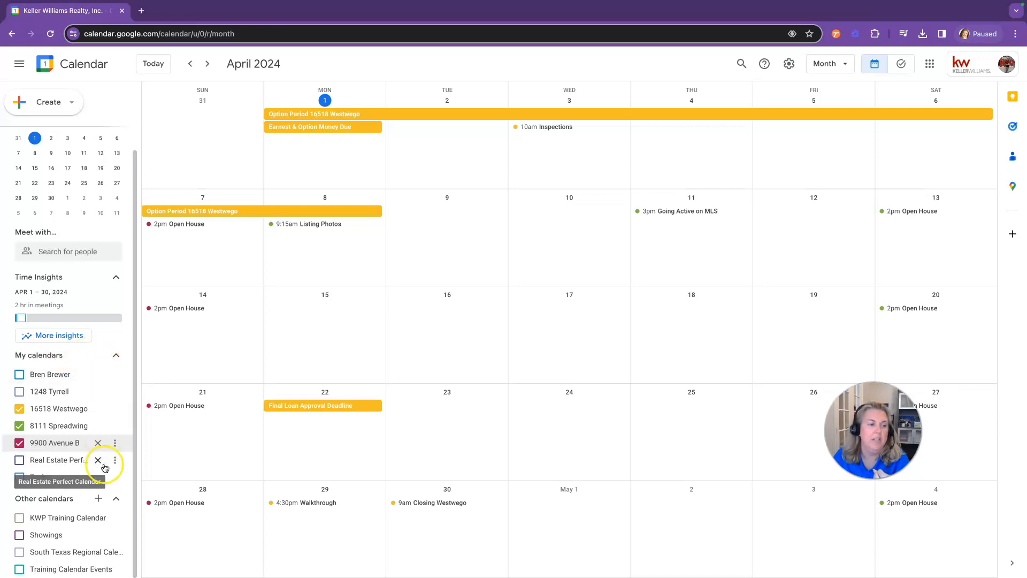
left_click(99, 501)
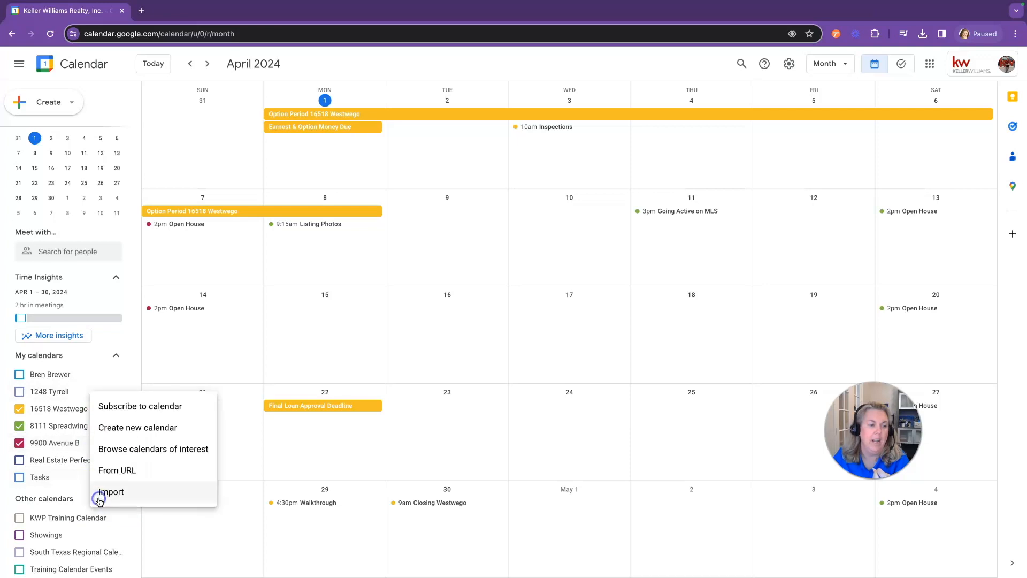
Create a new calendar named '1234 Main St' and return to the April month view
left_click(123, 435)
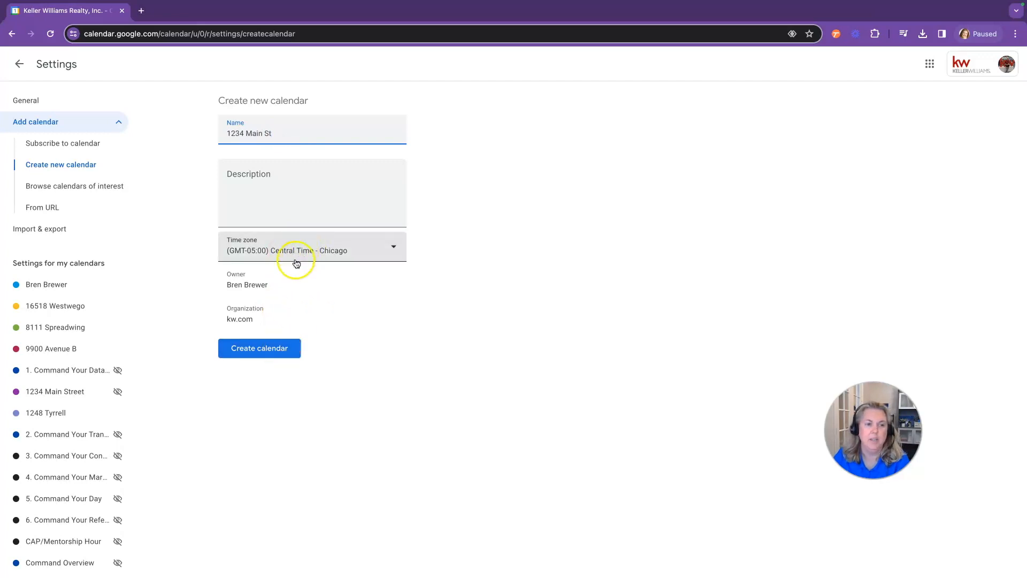
left_click(272, 354)
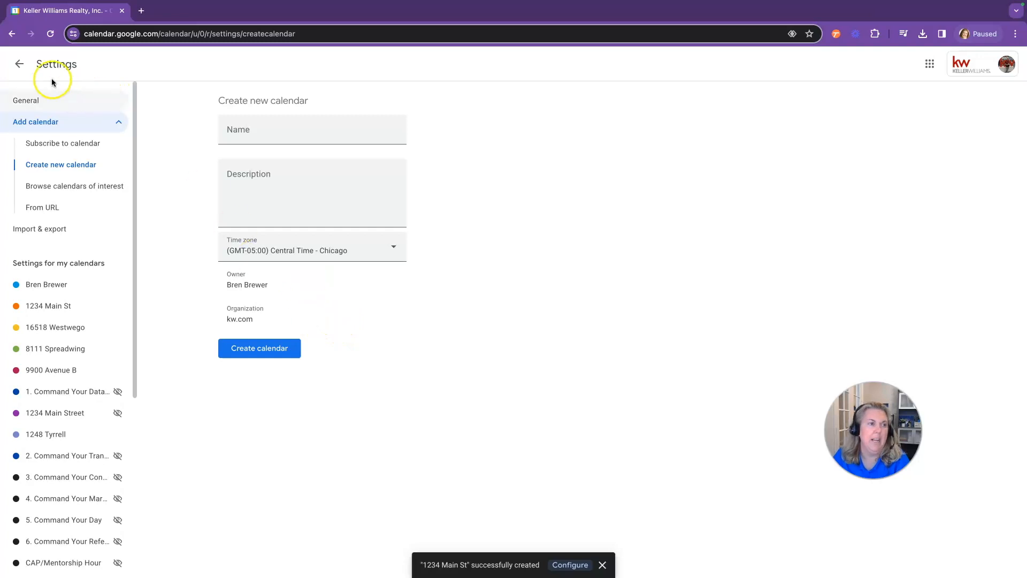
left_click(20, 66)
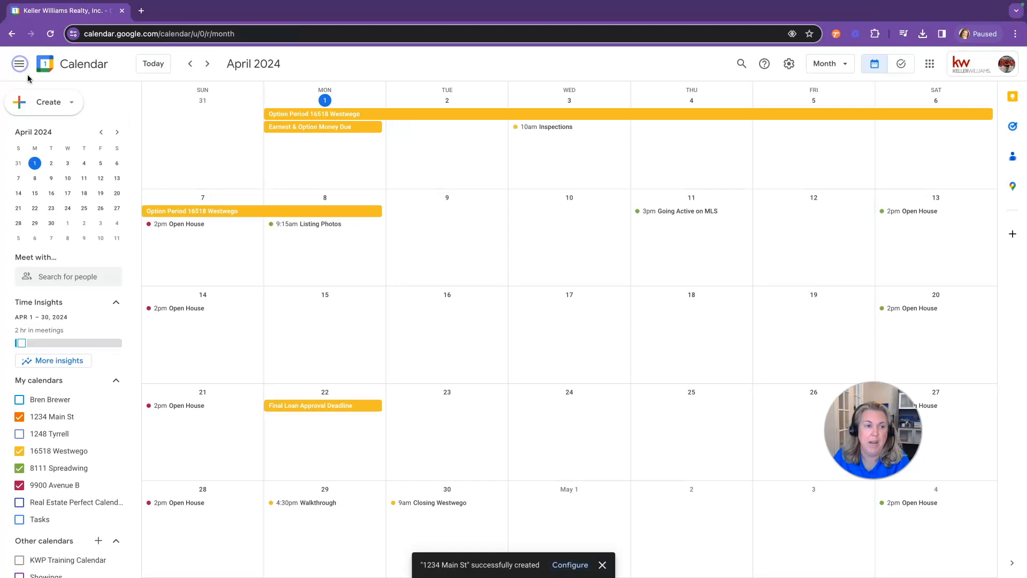
mouse_move(115, 439)
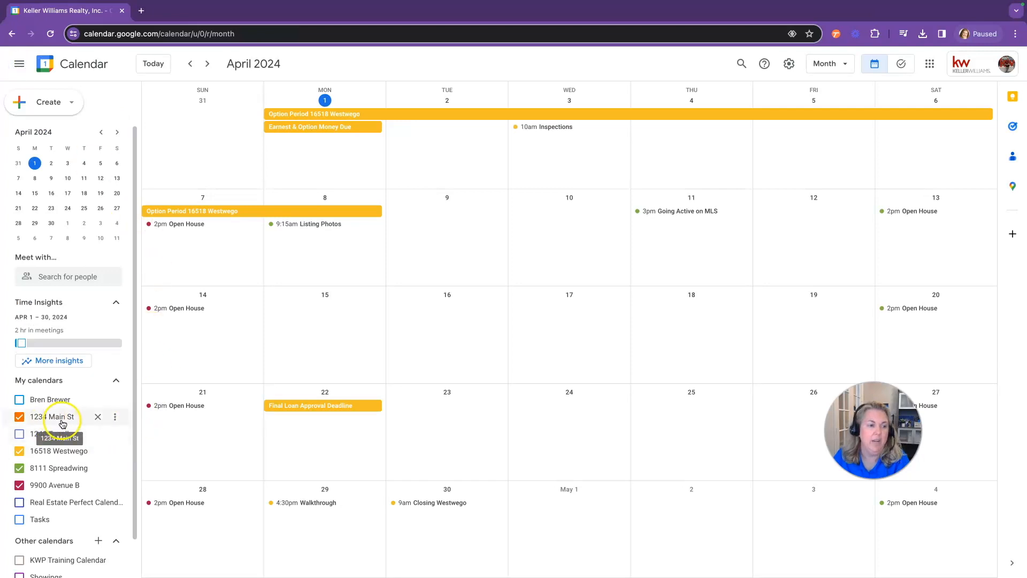
left_click(115, 416)
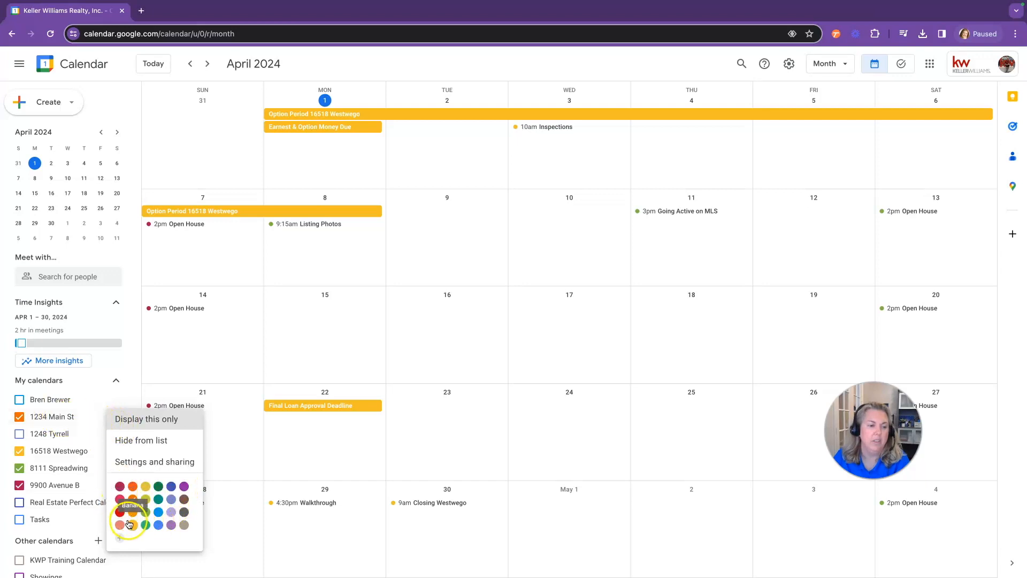
left_click(127, 360)
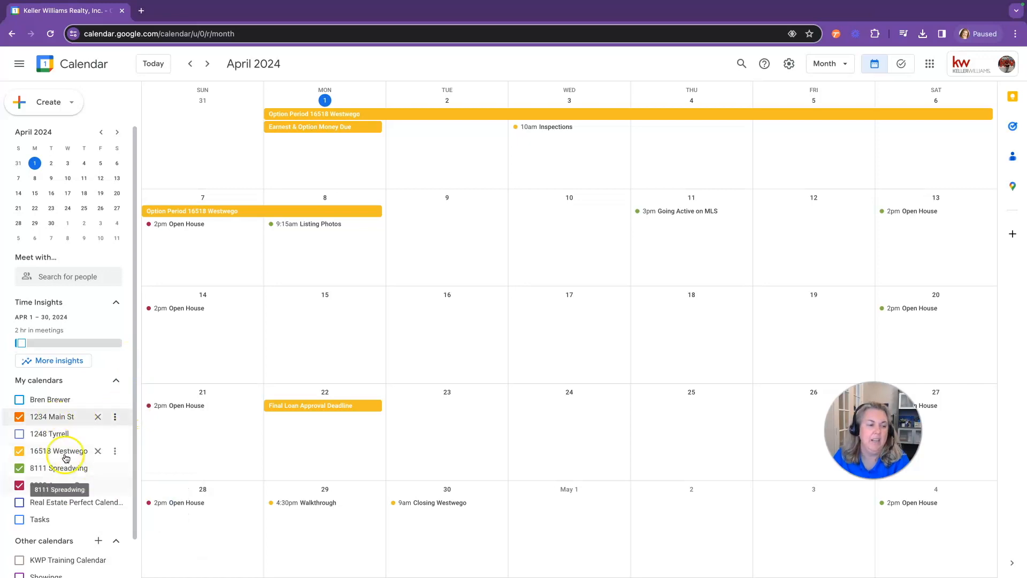
left_click(19, 435)
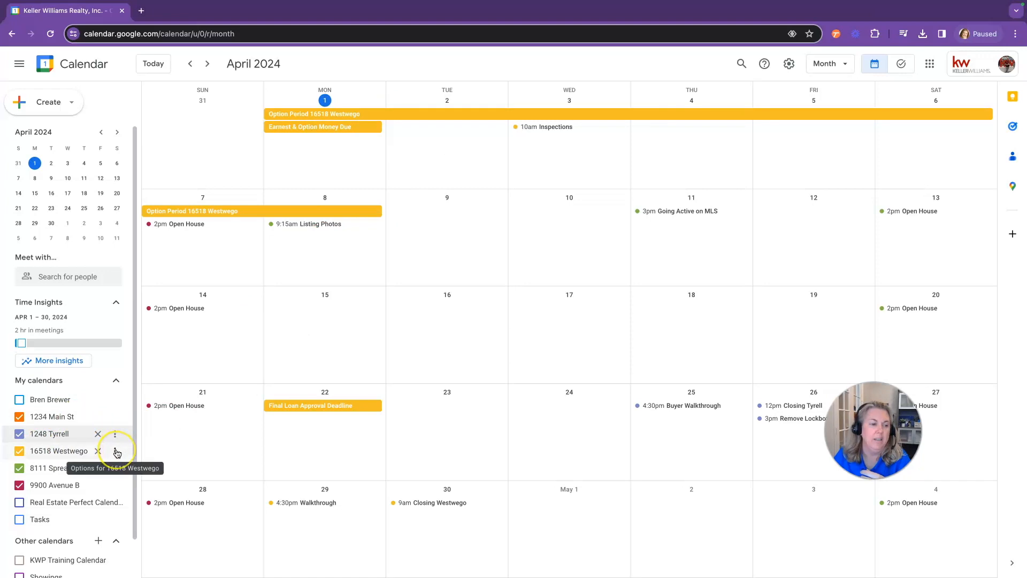
Share the Westwego calendar with the colleague at 'See all event details' permission, then return to the month view
left_click(117, 451)
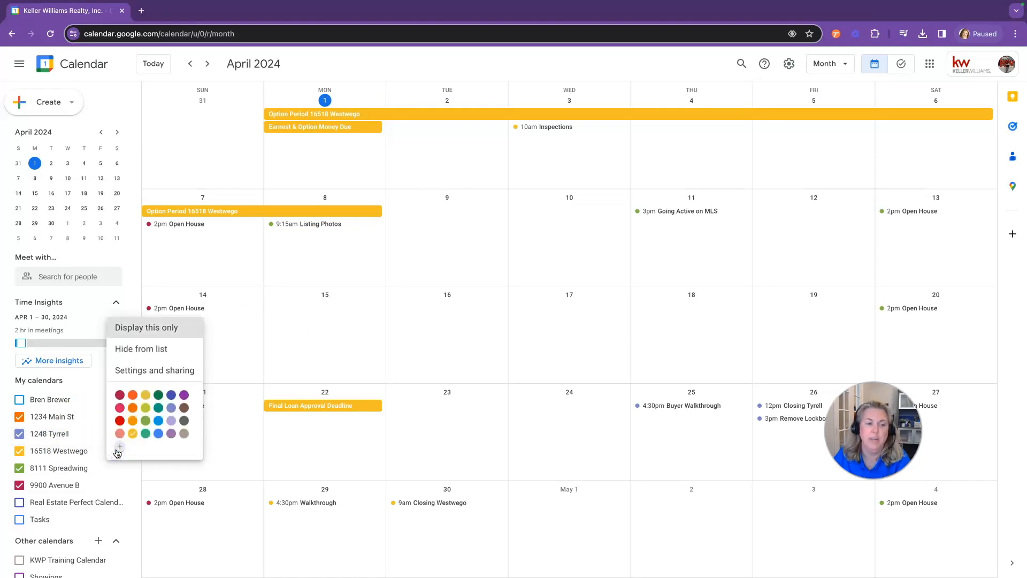
left_click(151, 370)
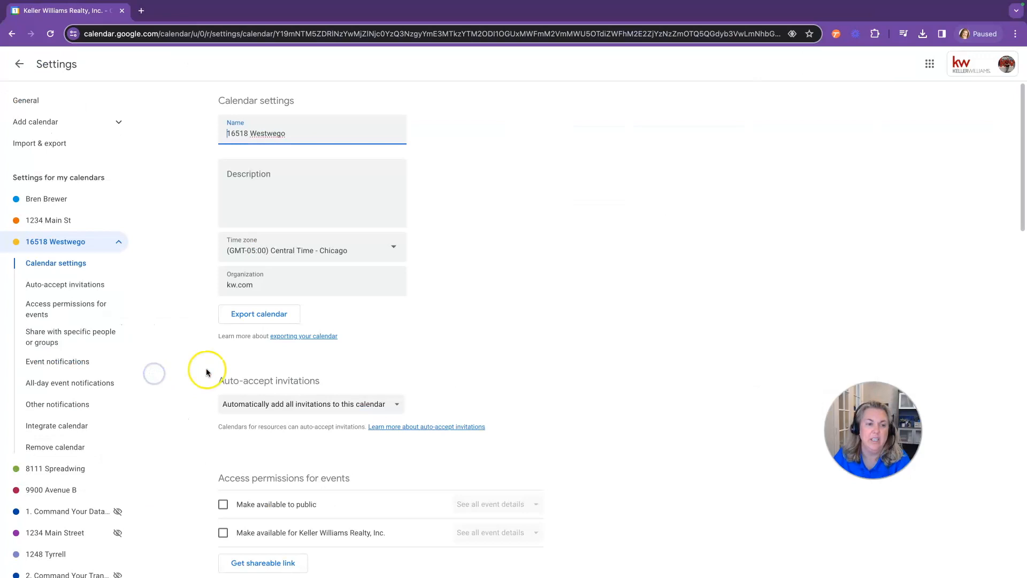
scroll(454, 367, "down", 8)
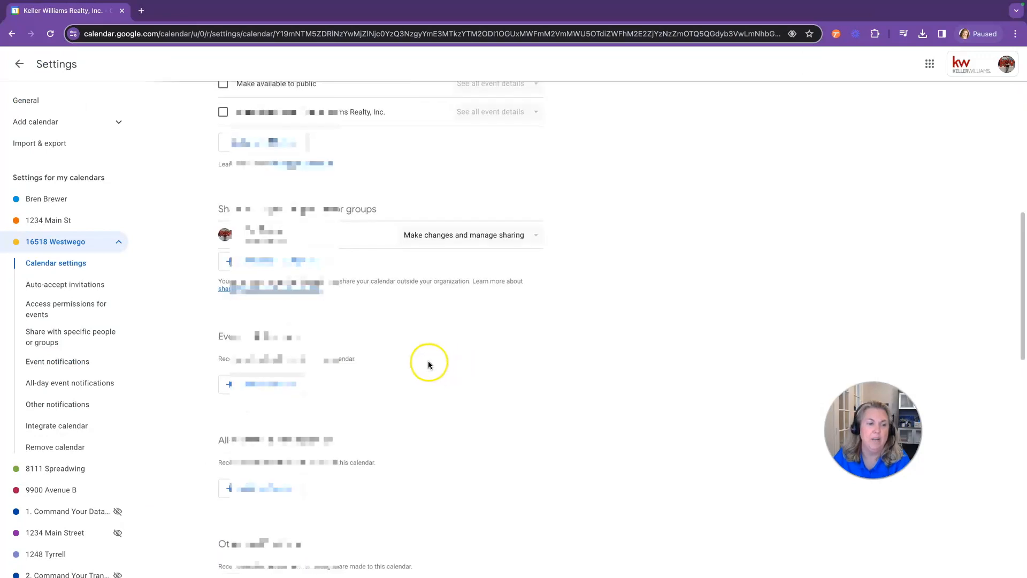
left_click(278, 262)
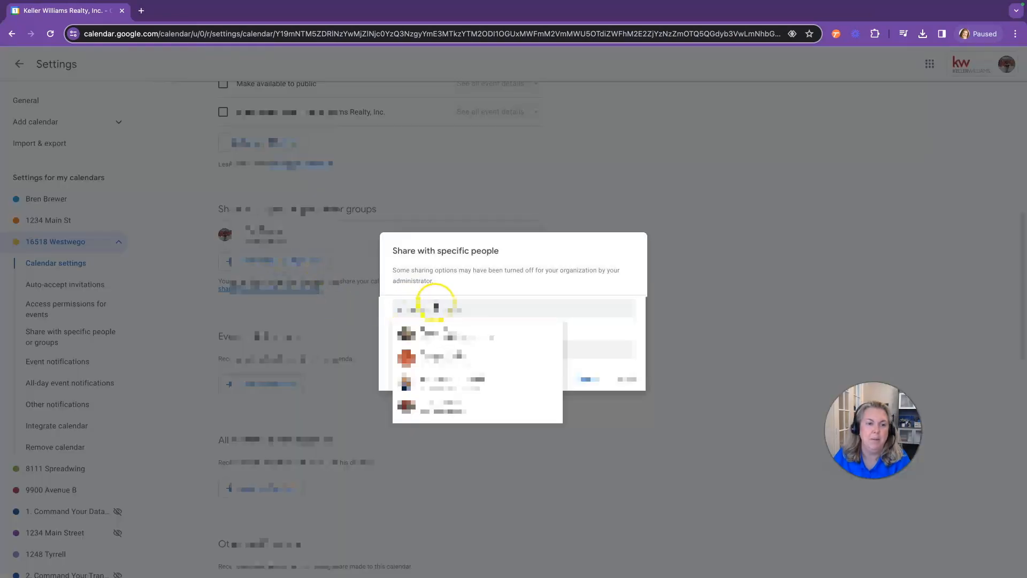
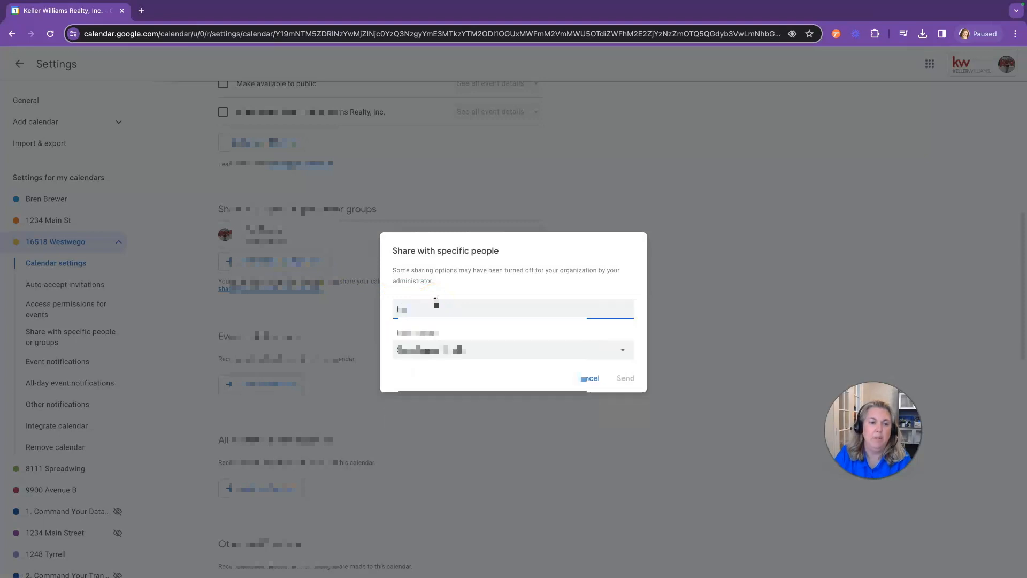
left_click(500, 321)
left_click(559, 359)
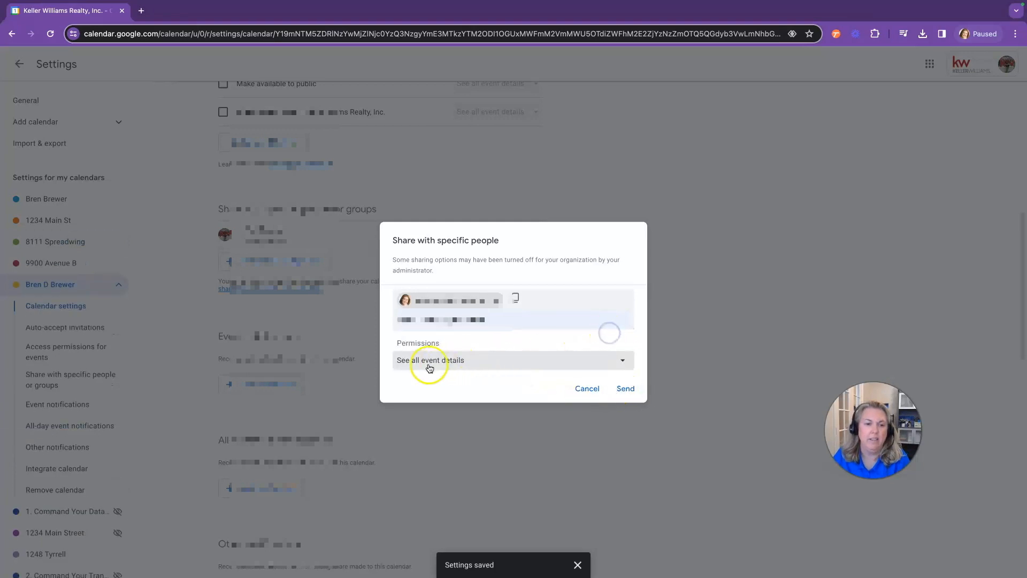
left_click(622, 360)
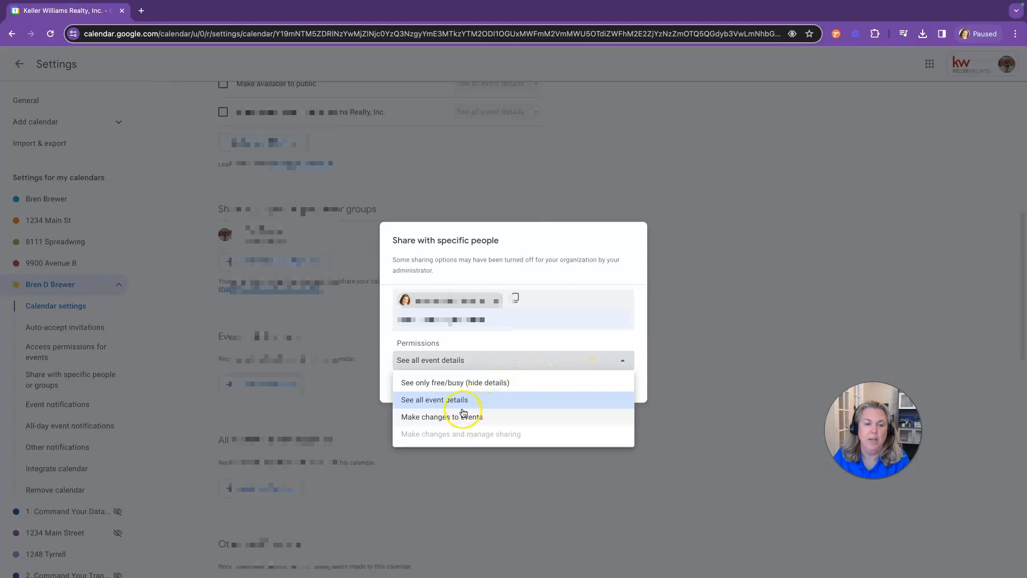
left_click(438, 405)
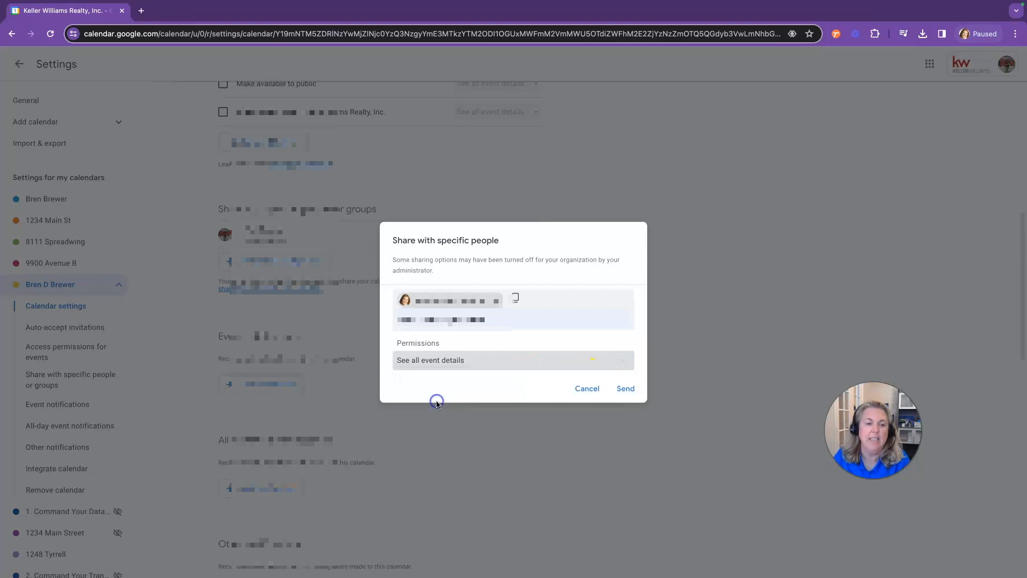
left_click(631, 391)
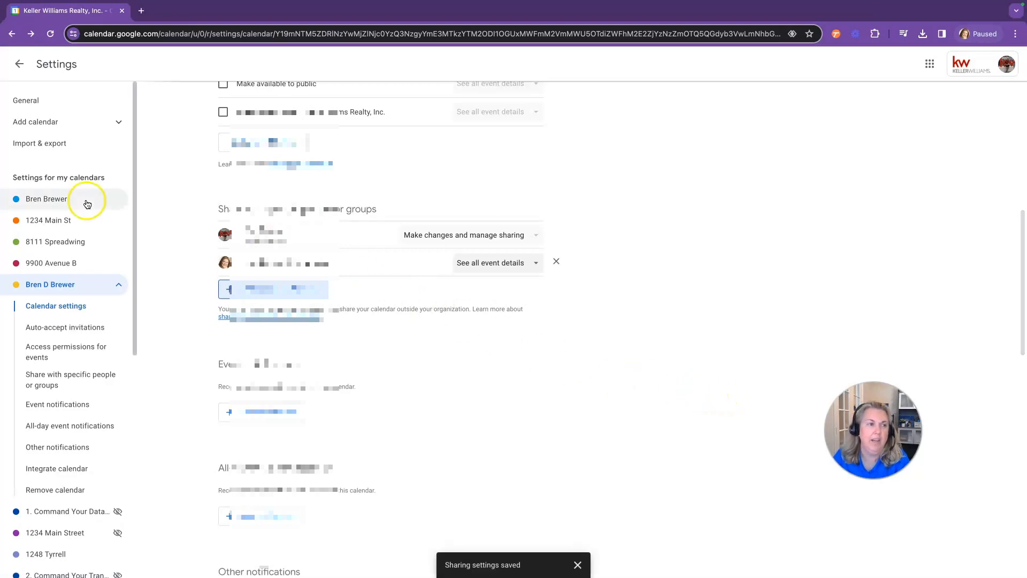
left_click(19, 64)
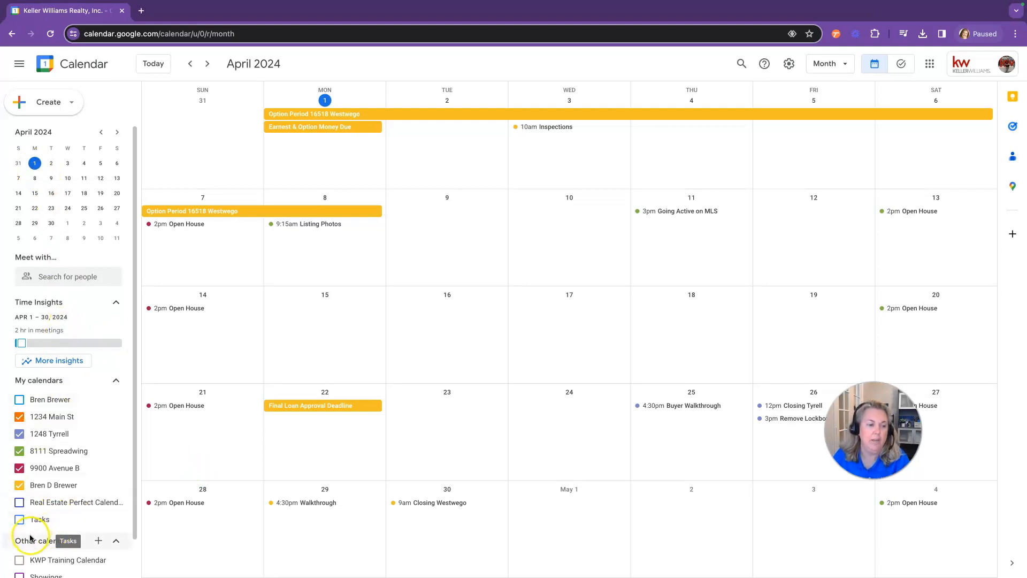
left_click(99, 540)
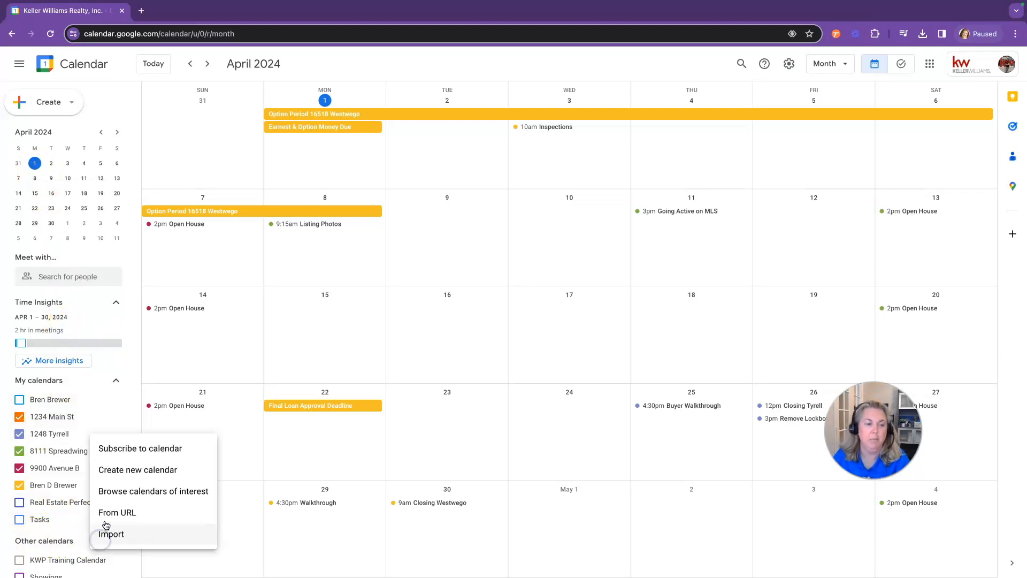
left_click(127, 473)
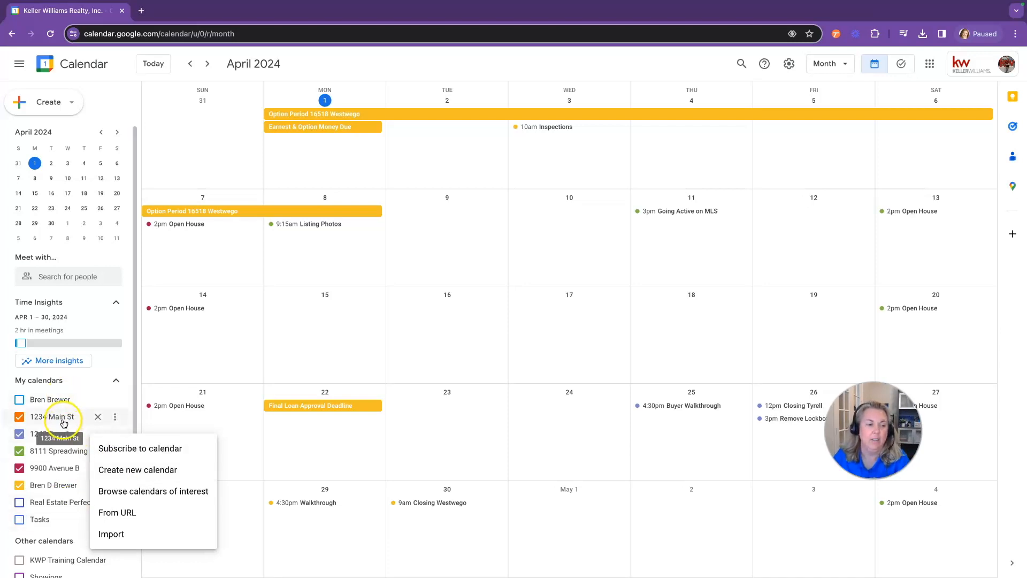
left_click(20, 417)
left_click(20, 434)
left_click(20, 451)
left_click(20, 468)
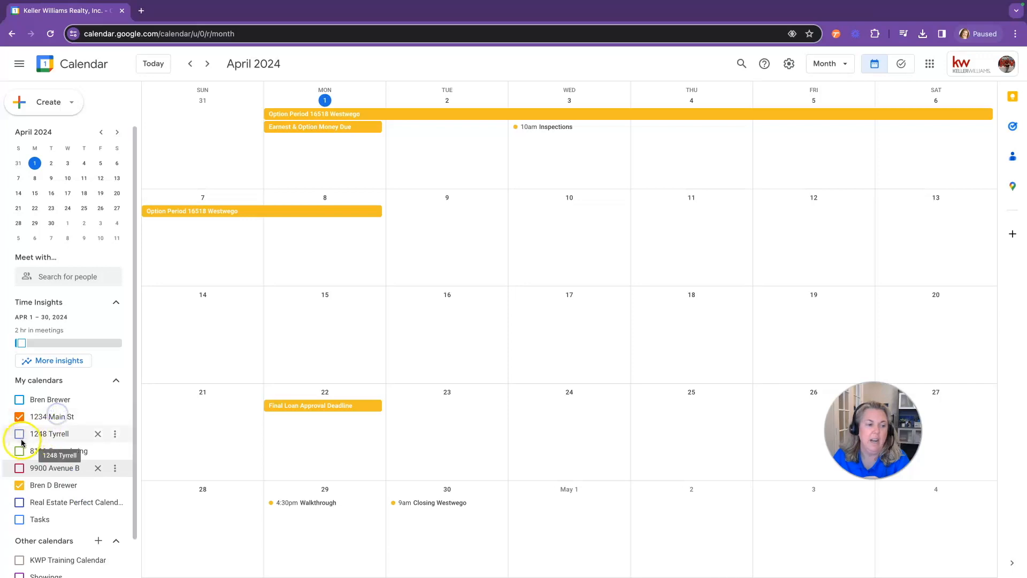
left_click(20, 417)
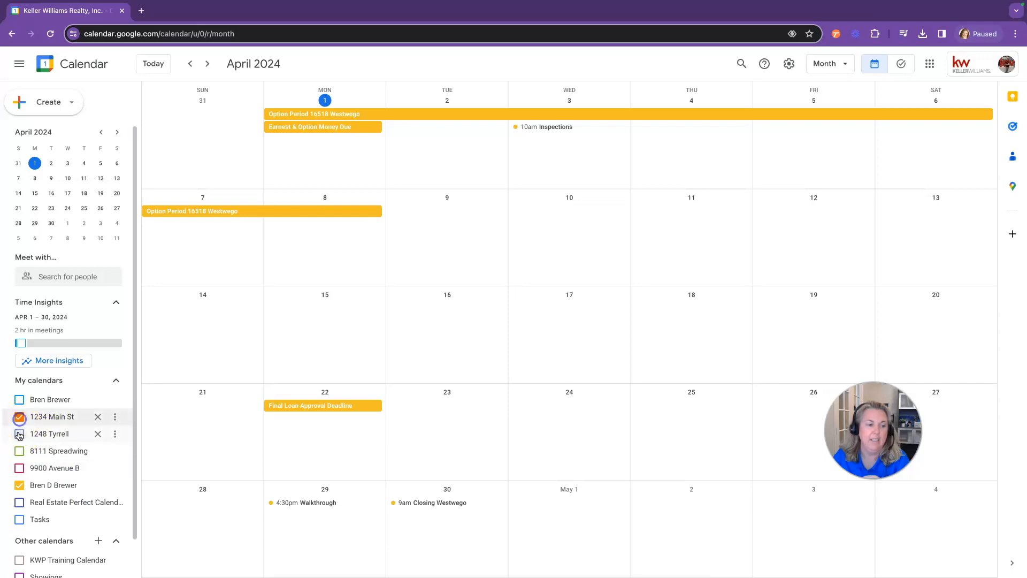
Briefly re-show the Spreadwing and Tyrrell calendars, then hide them again
left_click(20, 451)
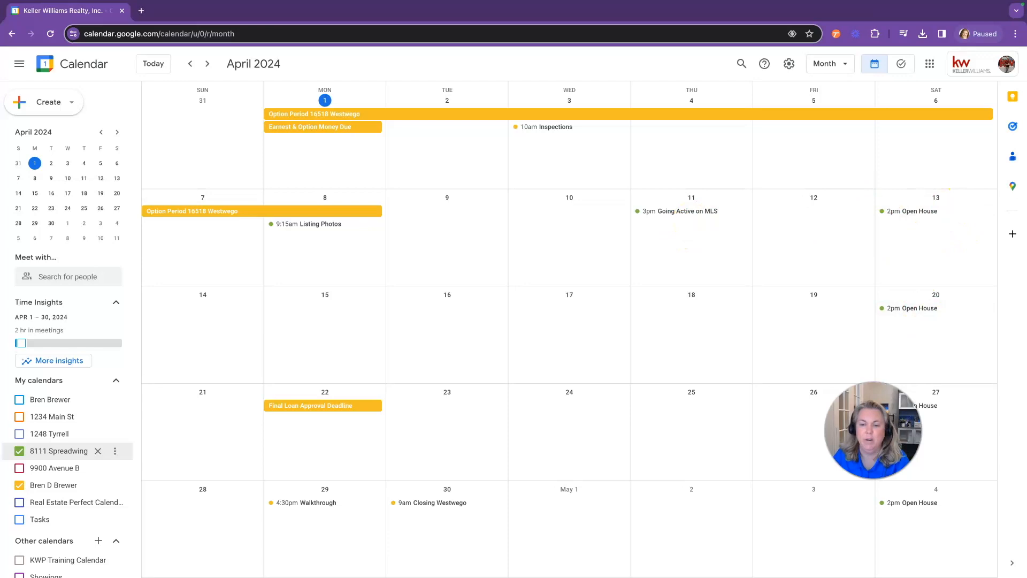
left_click(19, 434)
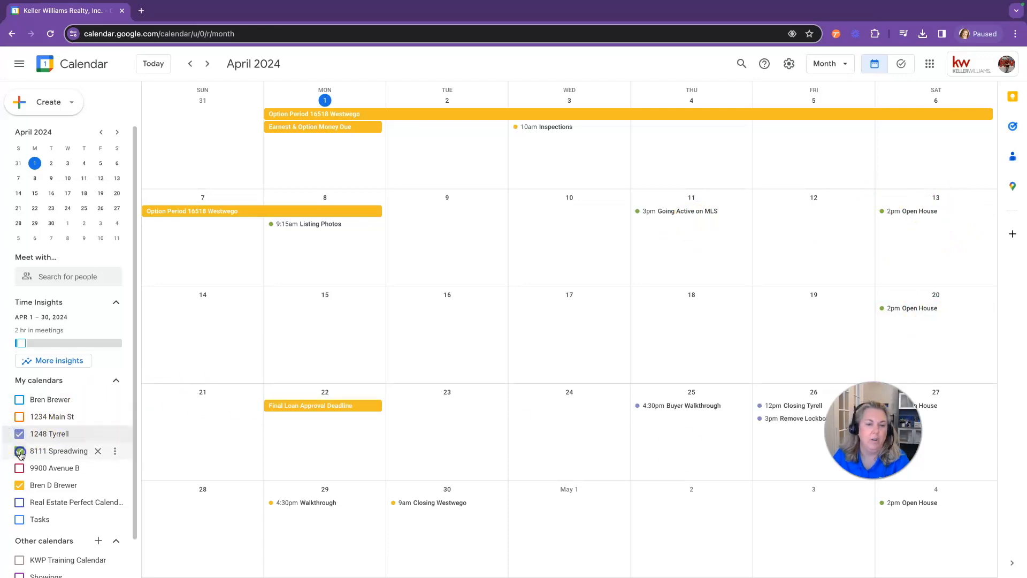
left_click(20, 452)
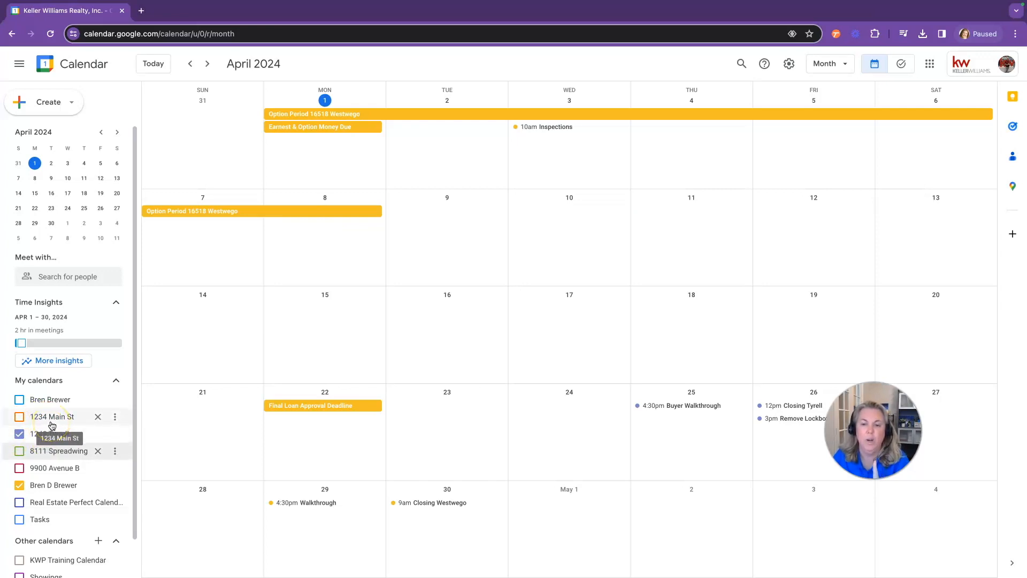
left_click(20, 434)
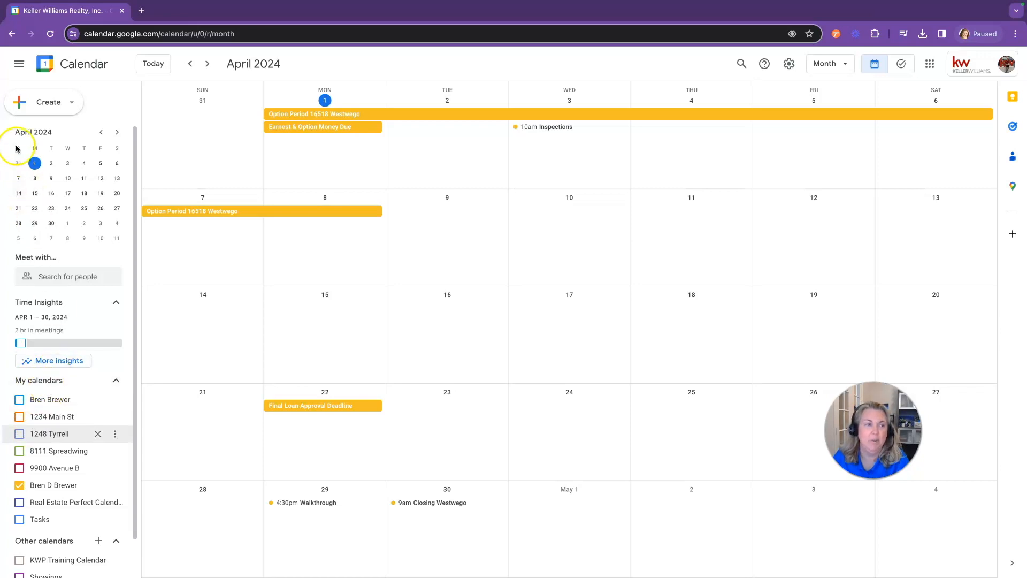
Start a new event and assign it to the 1234 Main St calendar
left_click(33, 113)
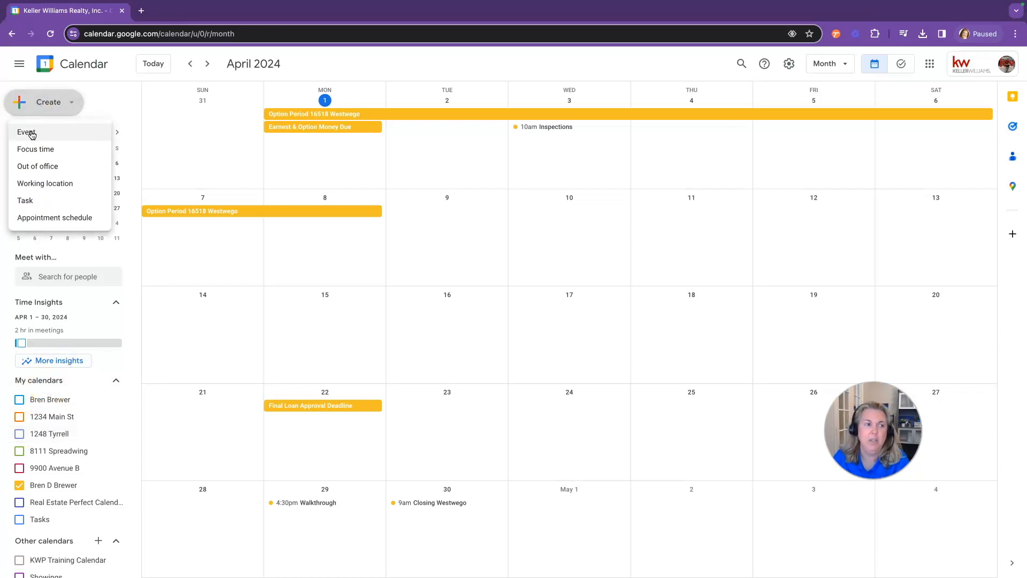
left_click(32, 133)
mouse_move(250, 209)
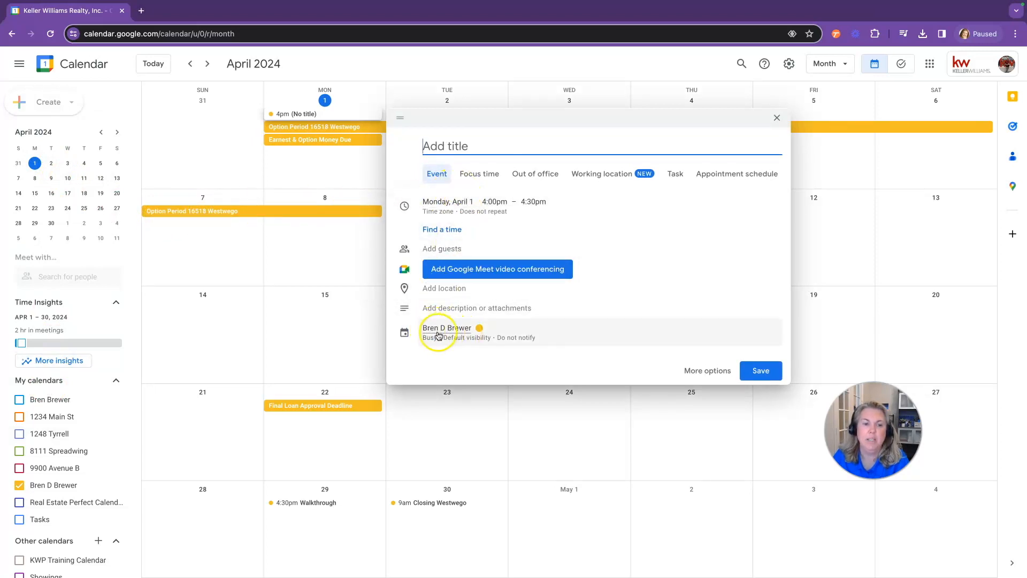
left_click(440, 334)
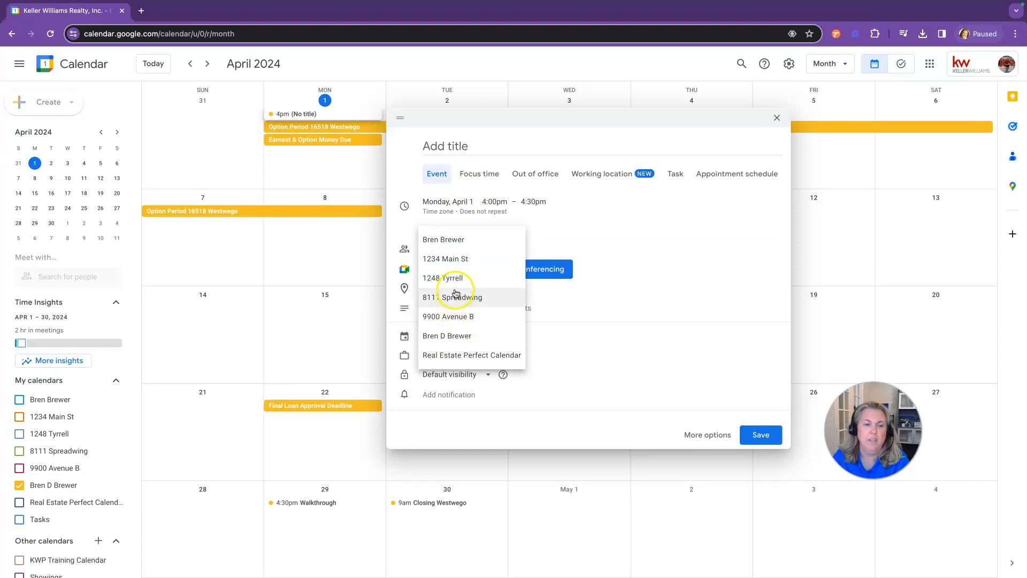
left_click(449, 259)
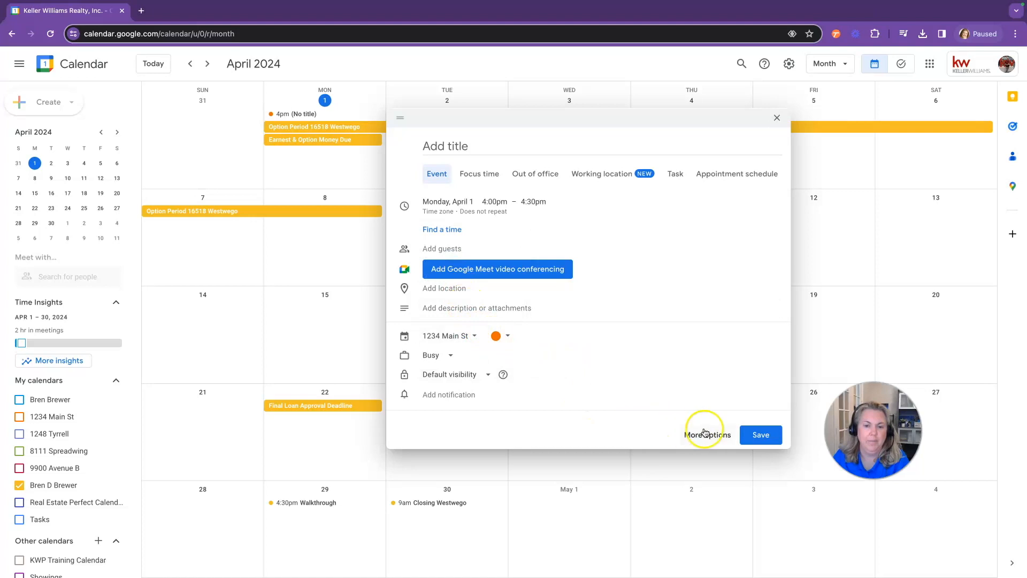
Title it Open House for April 13, 11:00am–1:00pm and save the draft
left_click(477, 148)
type("Open House")
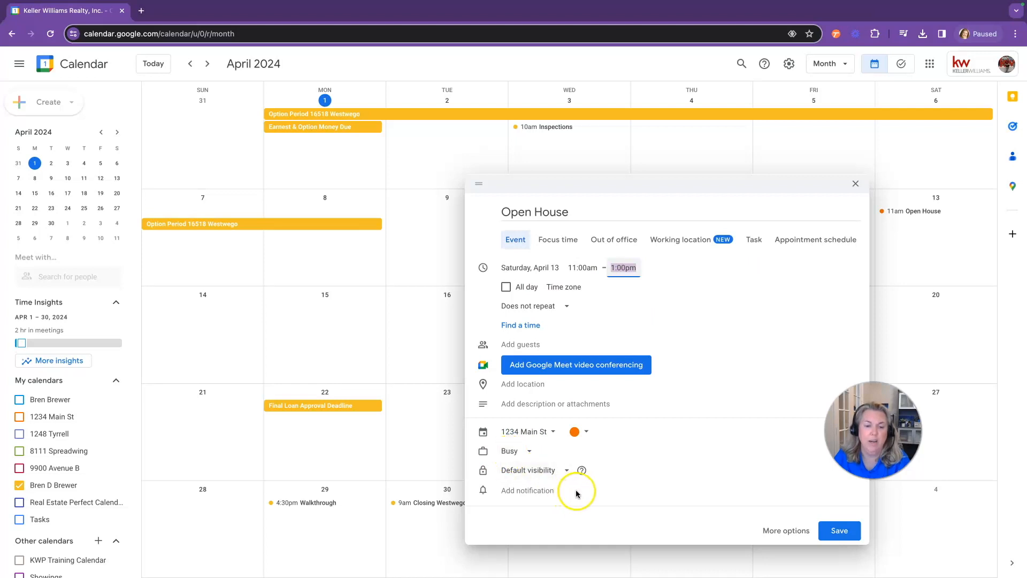
left_click(832, 531)
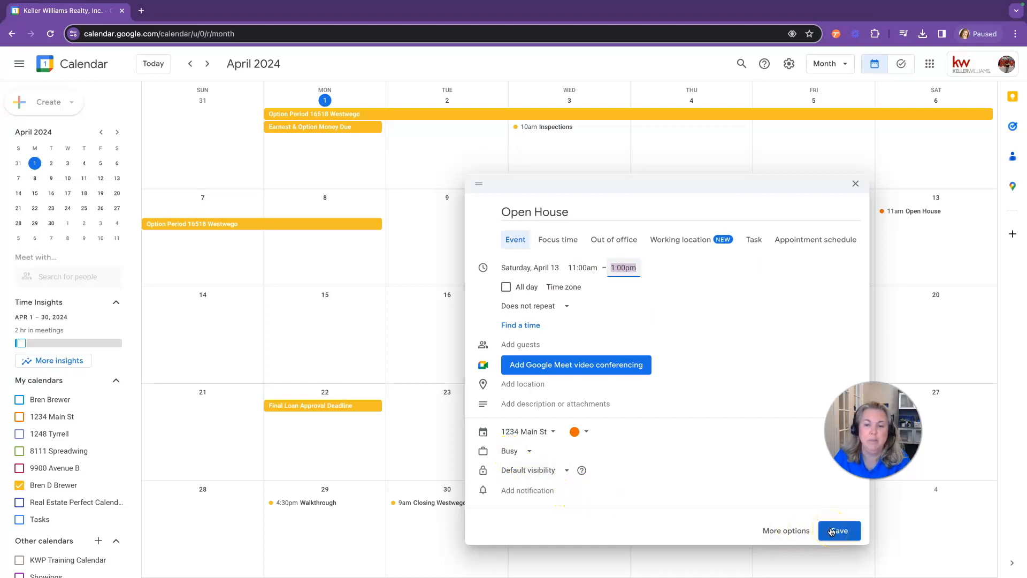
left_click(832, 531)
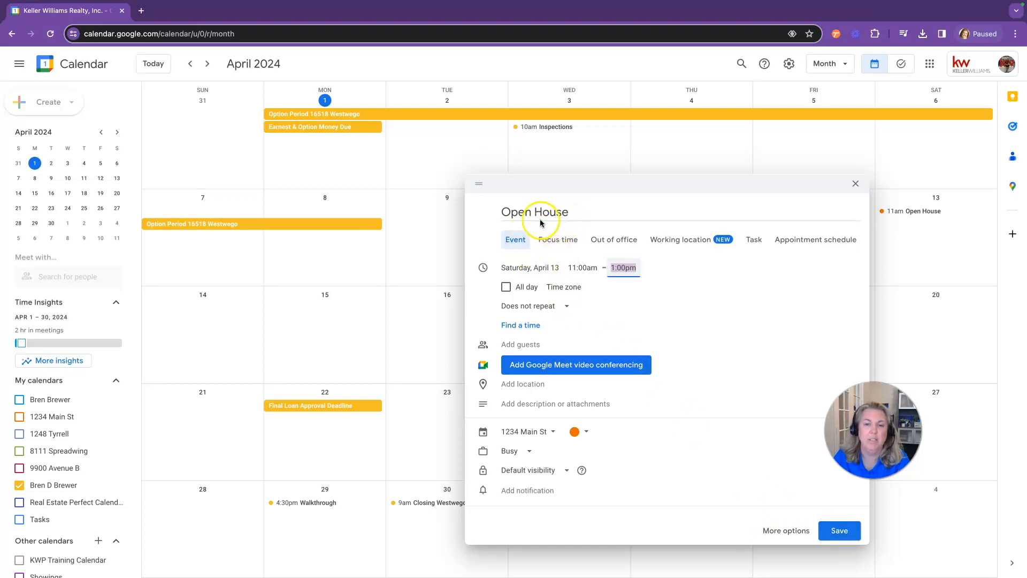
Give the Open House a custom weekly Saturday recurrence ending April 27, 2024, and save it
left_click(556, 305)
left_click(530, 430)
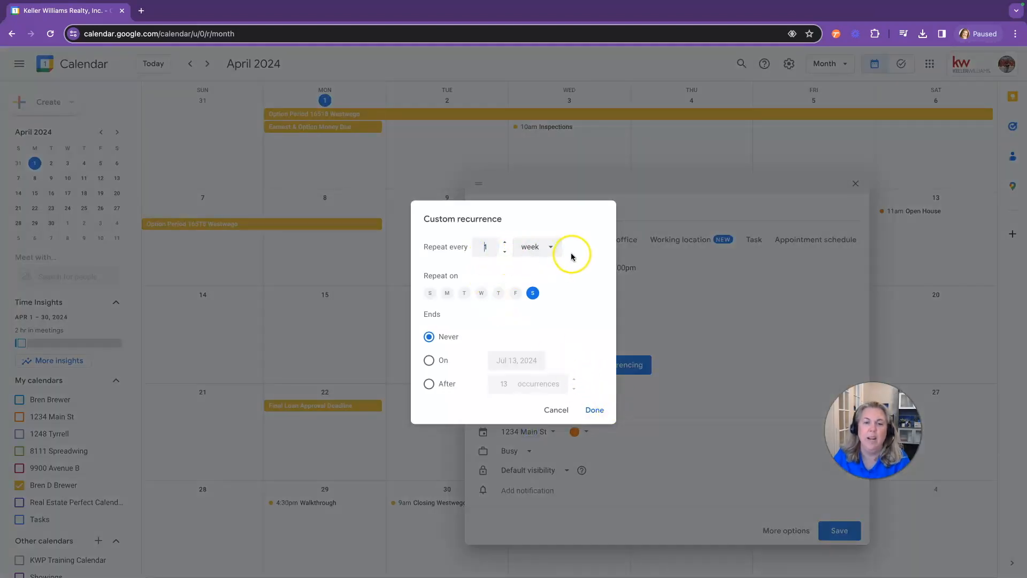
left_click(427, 363)
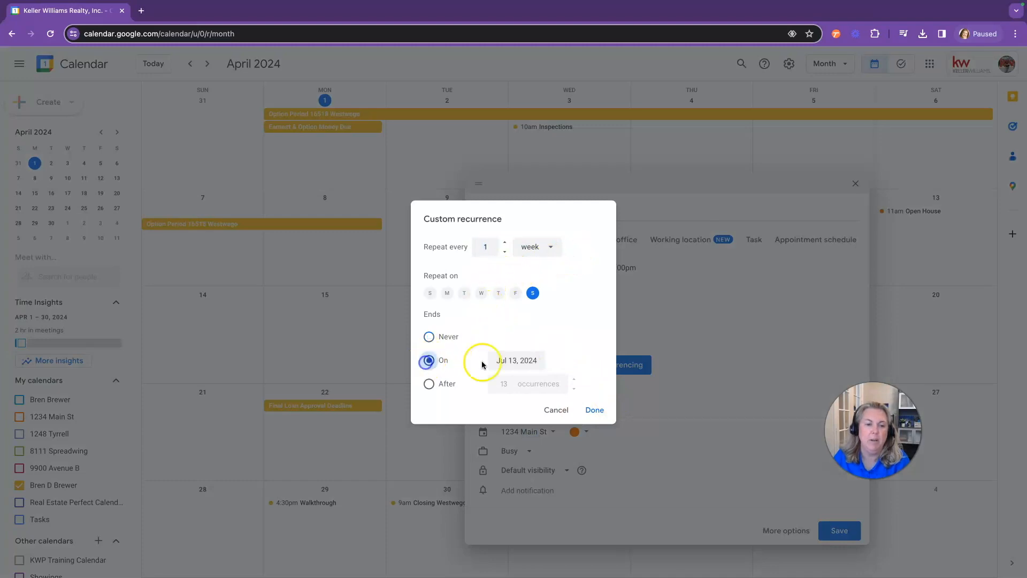
left_click(538, 360)
left_click(607, 384)
left_click(607, 383)
left_click(607, 383)
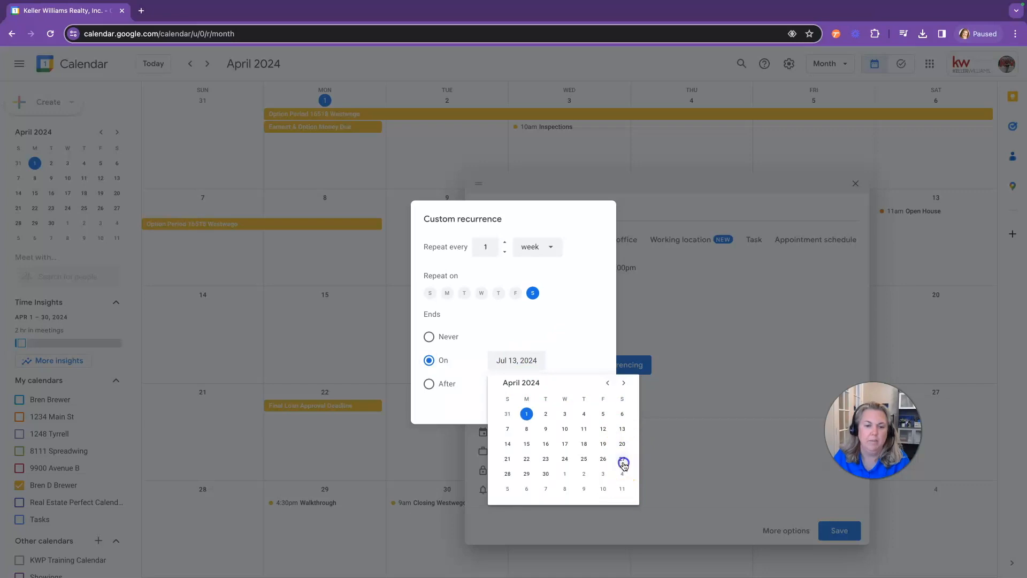
left_click(622, 459)
left_click(596, 410)
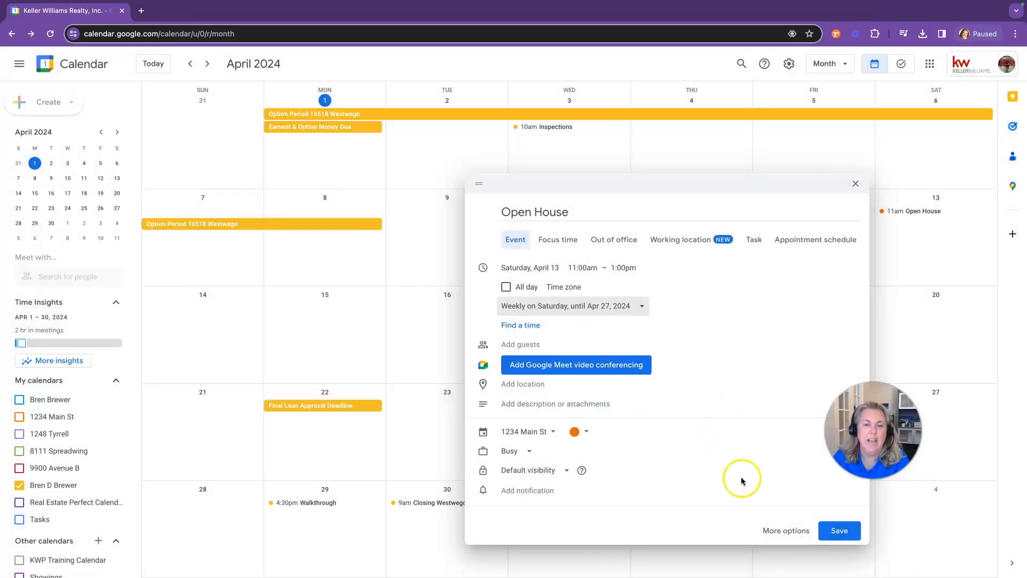
left_click(833, 529)
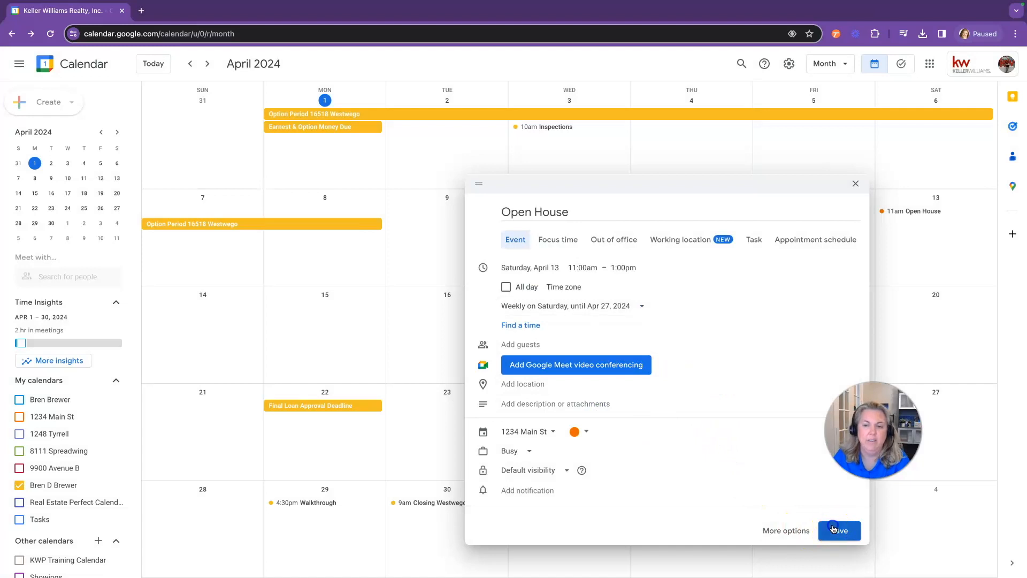
left_click_drag(873, 431, 797, 430)
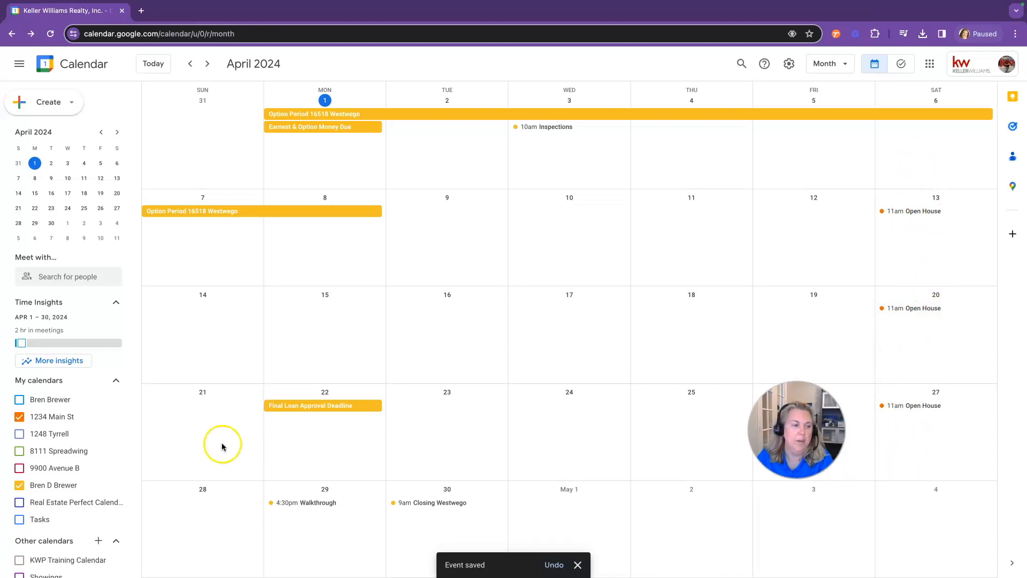
left_click(20, 451)
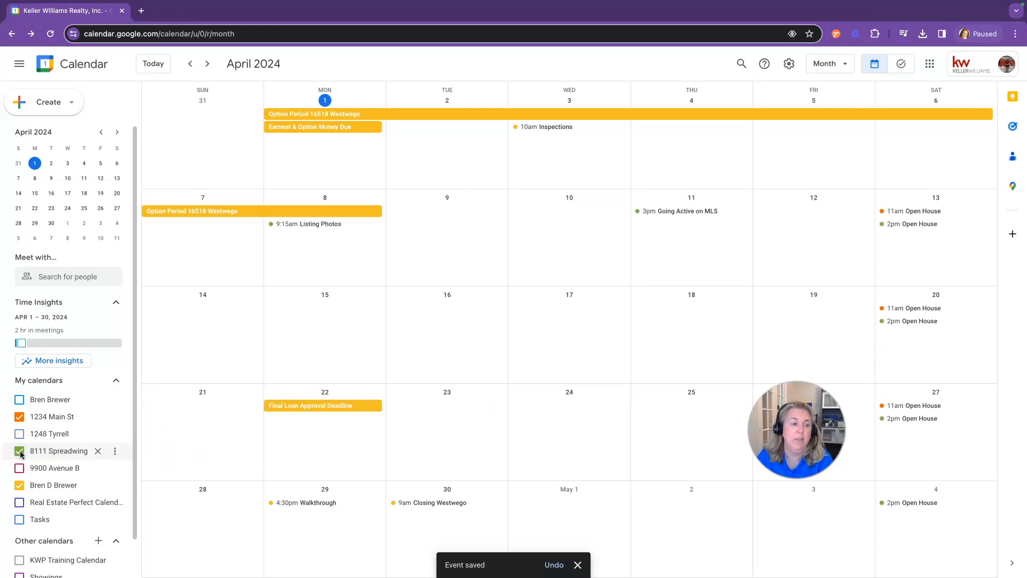
left_click(18, 434)
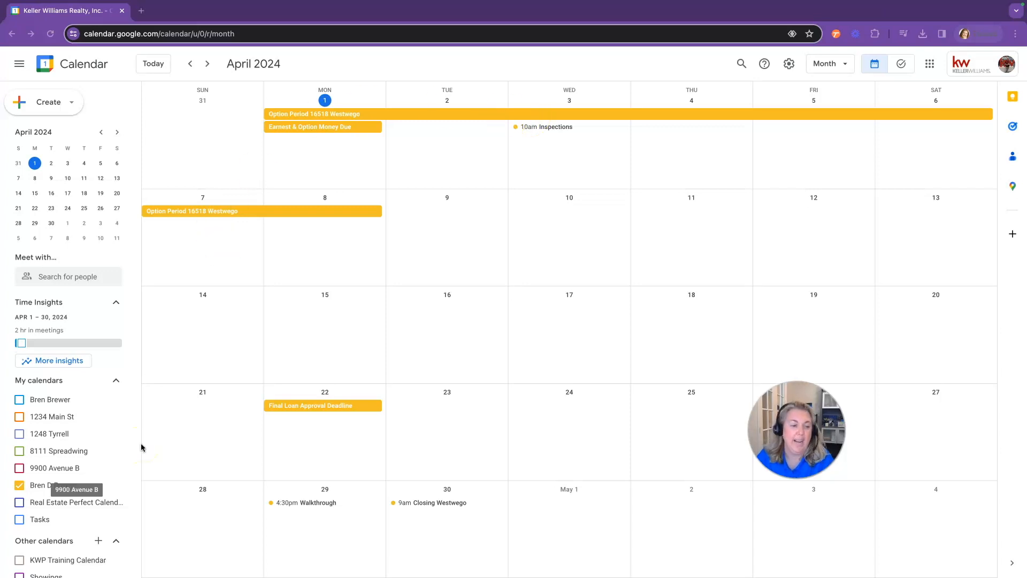
left_click(19, 417)
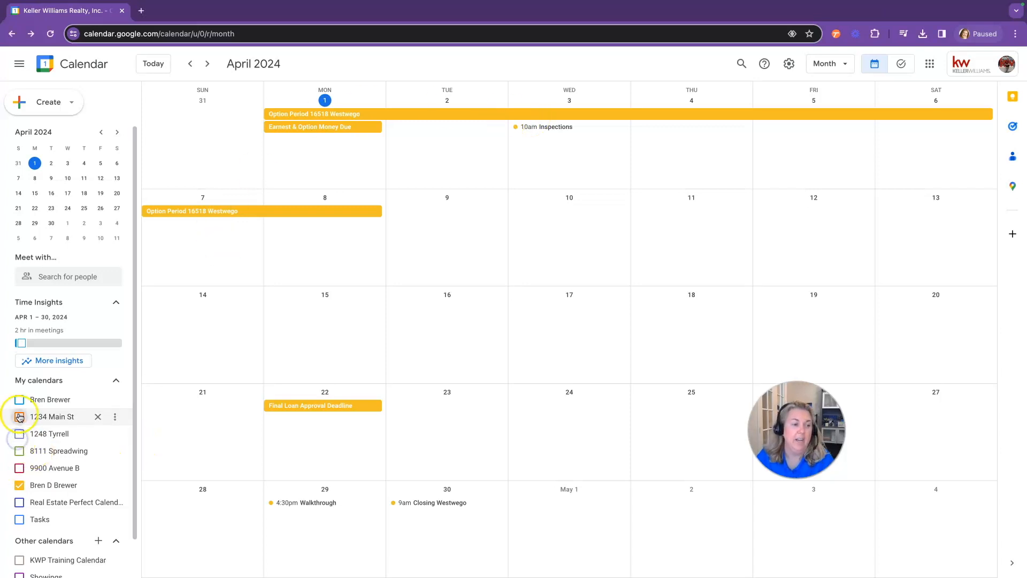
left_click(19, 434)
left_click(19, 451)
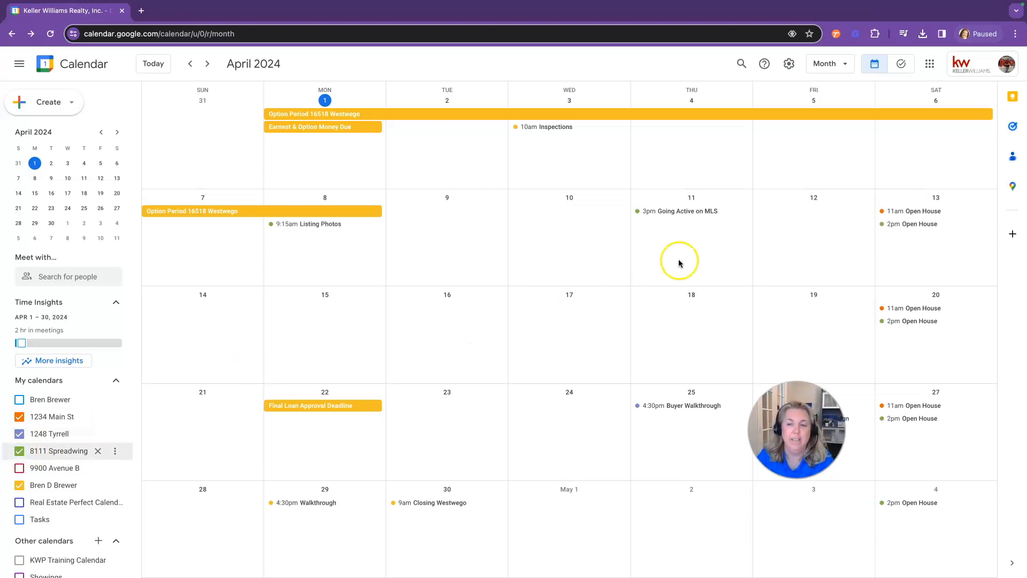
Change the Open House start date to Sunday, April 14, applying it to this and following events
left_click(913, 212)
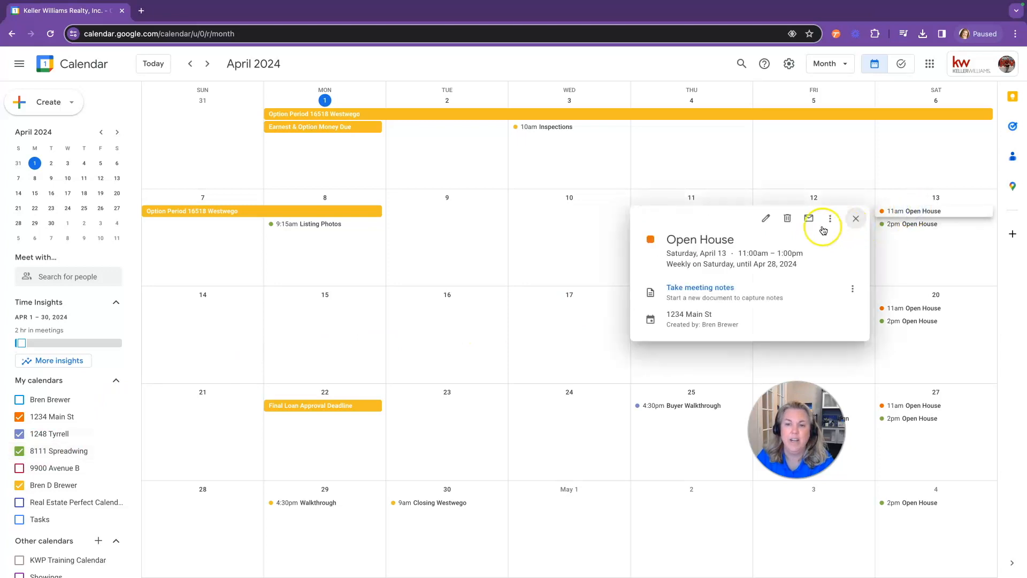
left_click(766, 221)
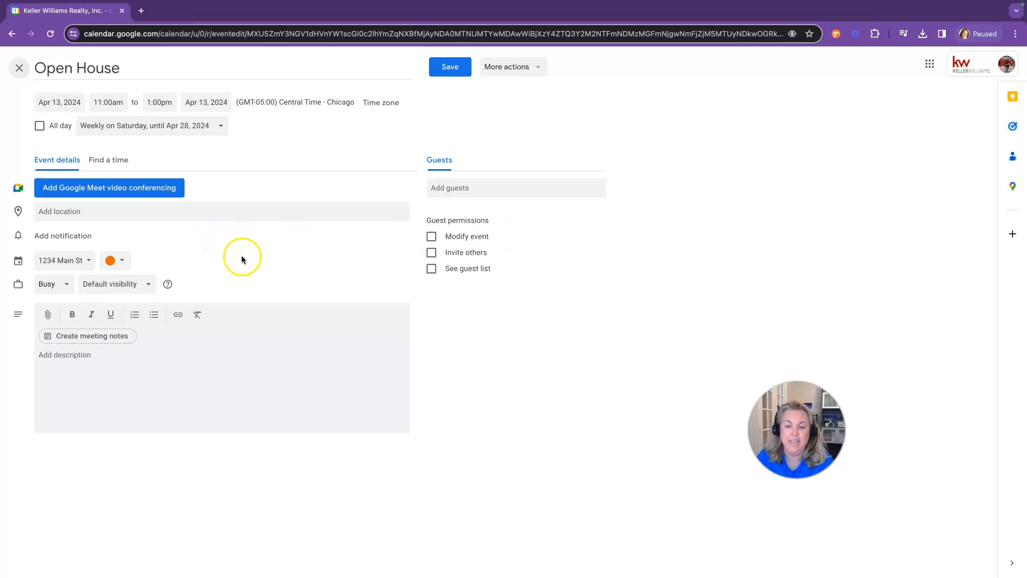
left_click(72, 102)
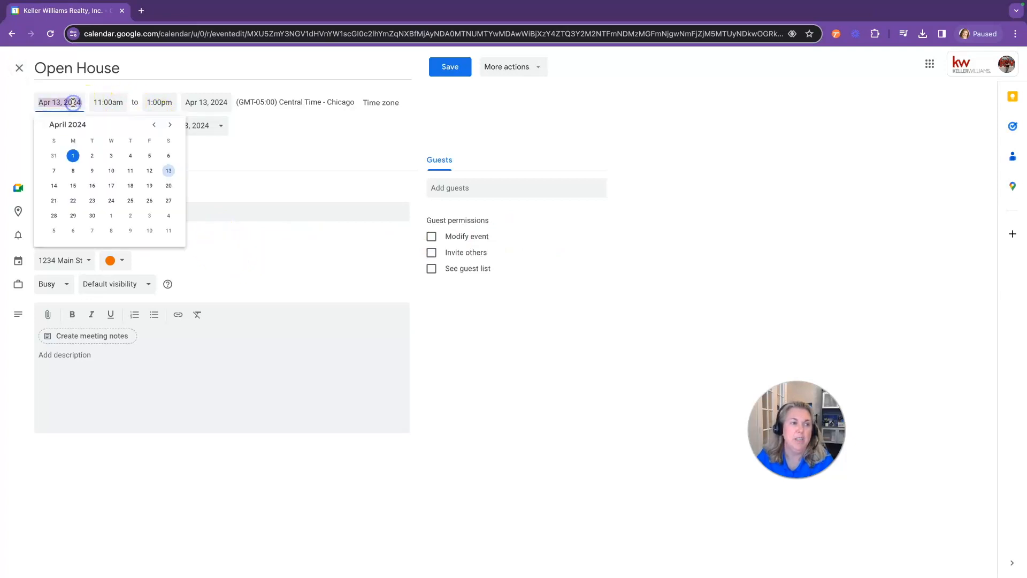
left_click(53, 185)
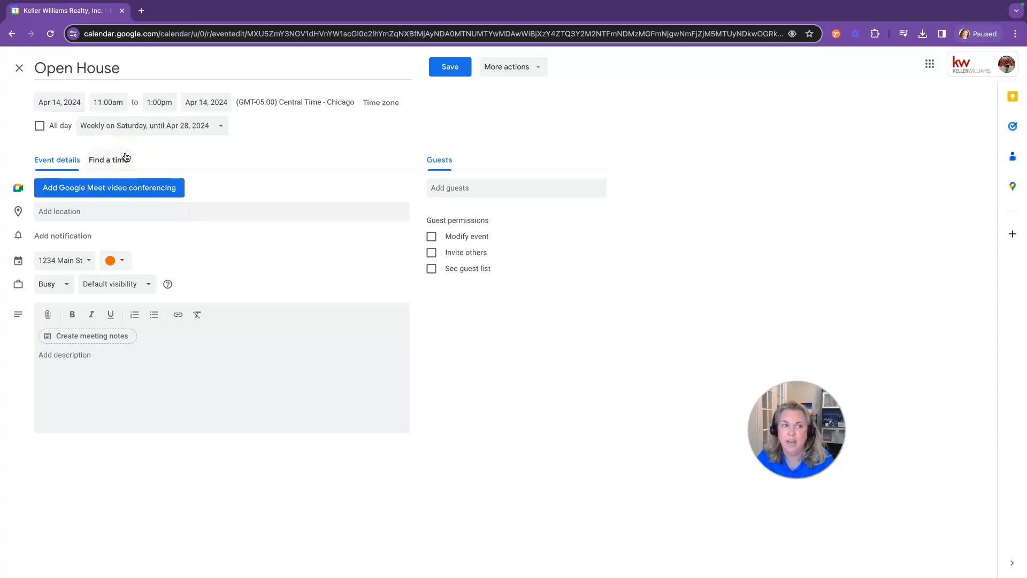
left_click(444, 69)
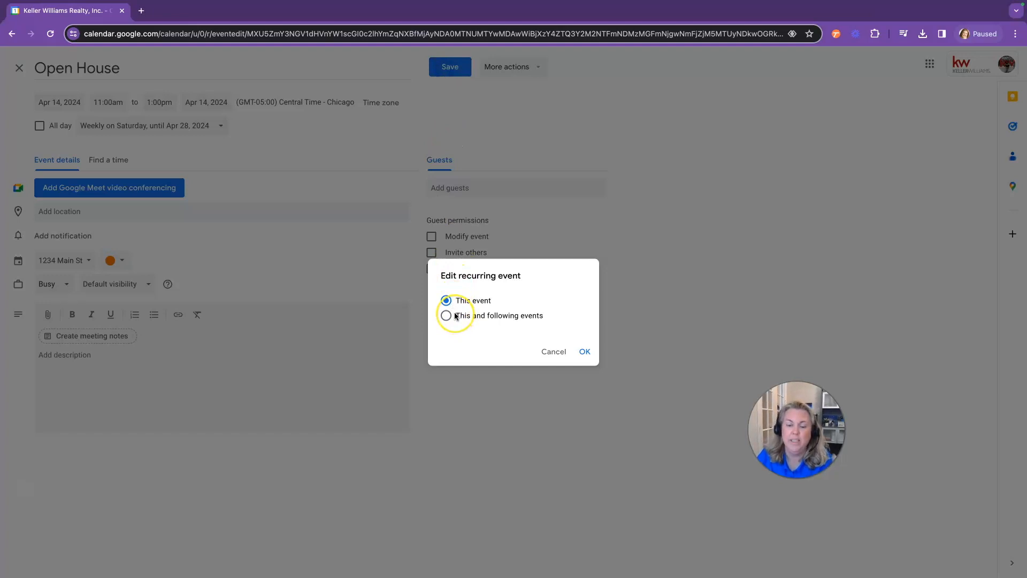
left_click(447, 317)
left_click(447, 301)
left_click(446, 316)
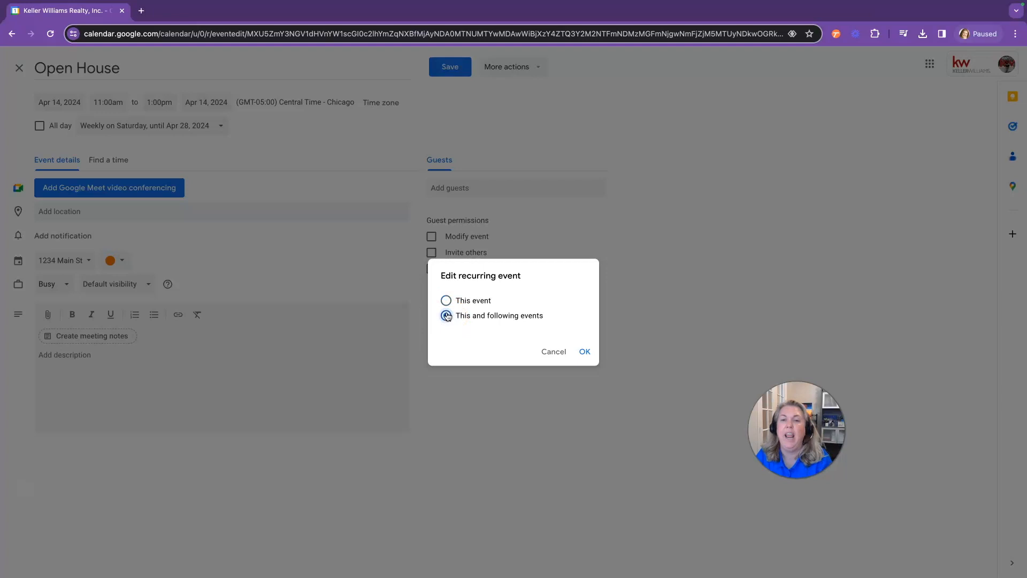
left_click(585, 353)
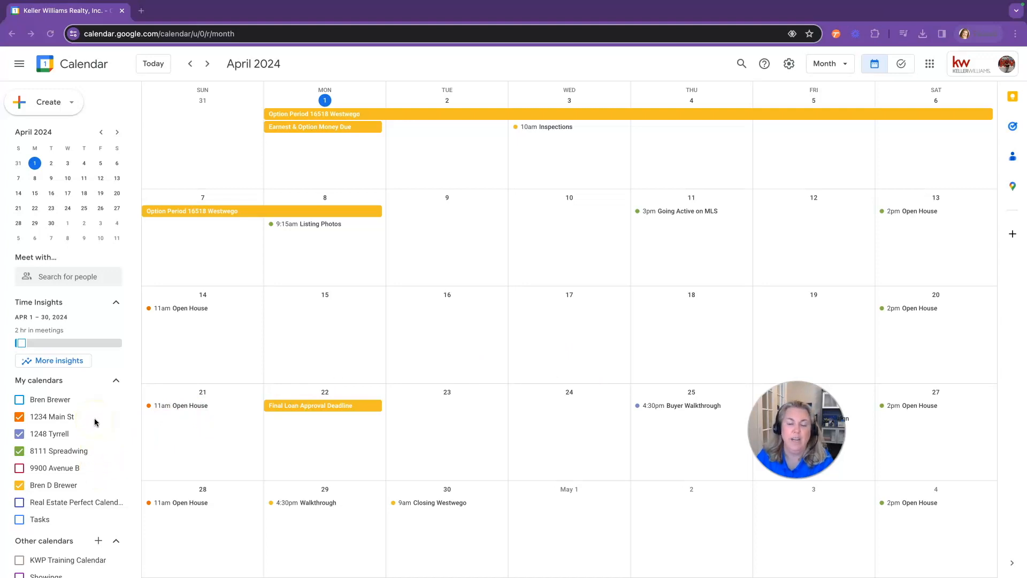
Uncheck the property calendars and hide 1234 Main St and a personal calendar from the list
left_click(19, 417)
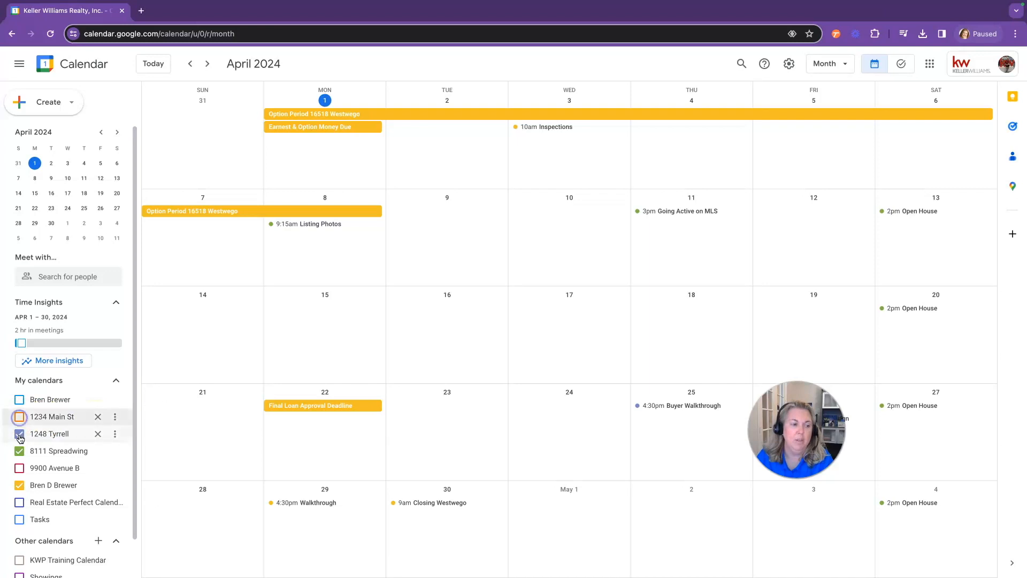
left_click(19, 433)
left_click(19, 451)
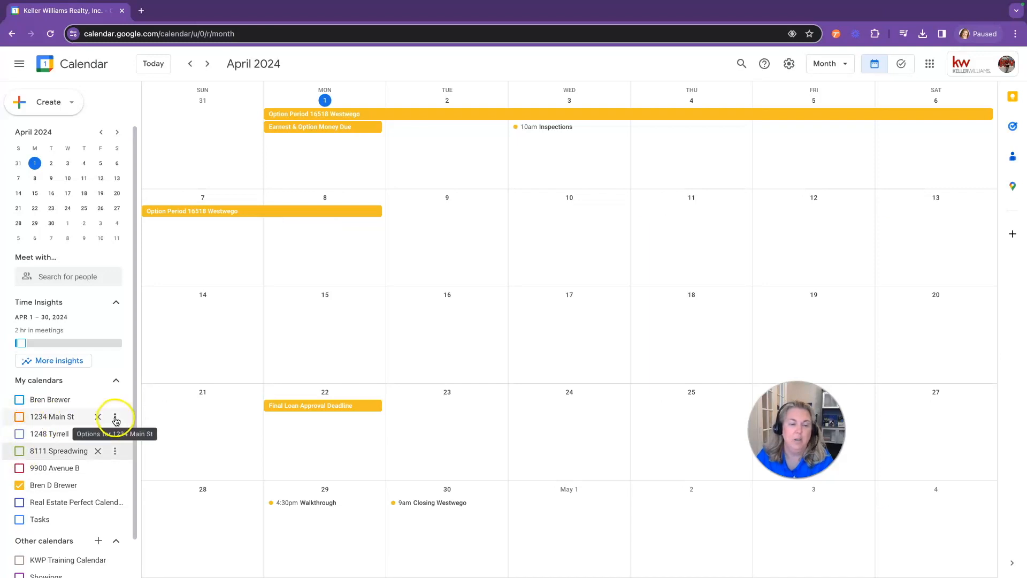
left_click(115, 419)
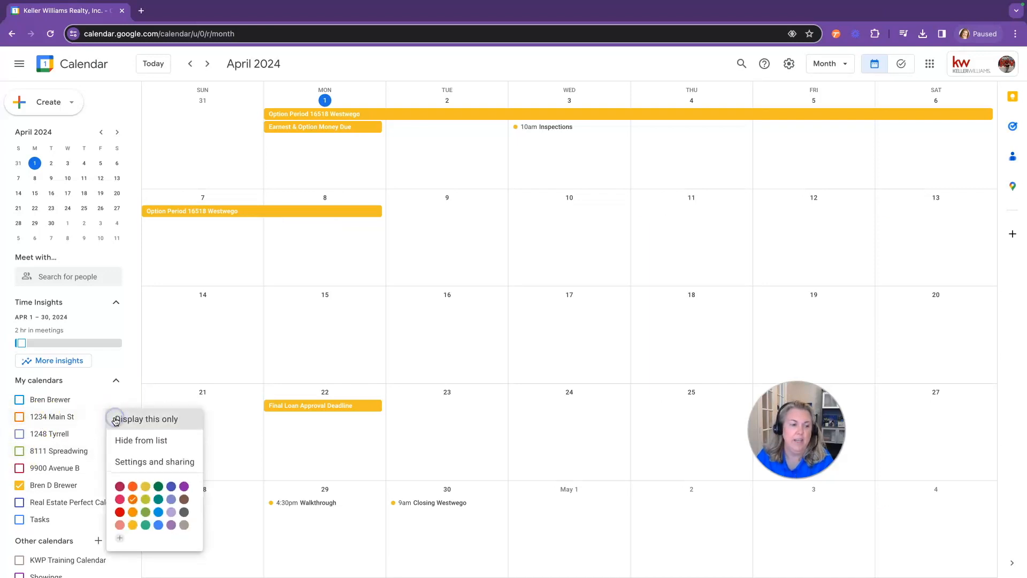
left_click(120, 444)
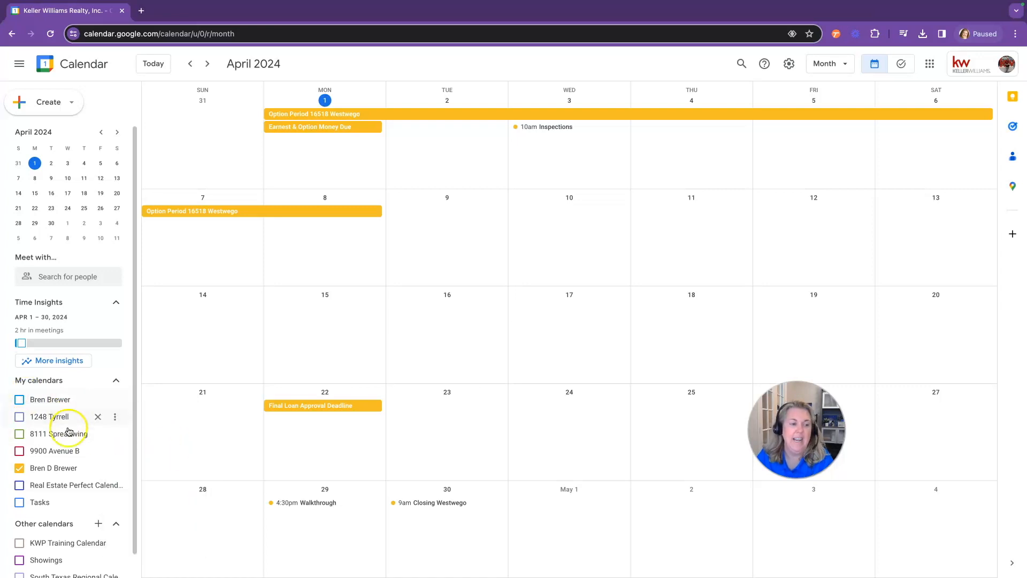
left_click(115, 468)
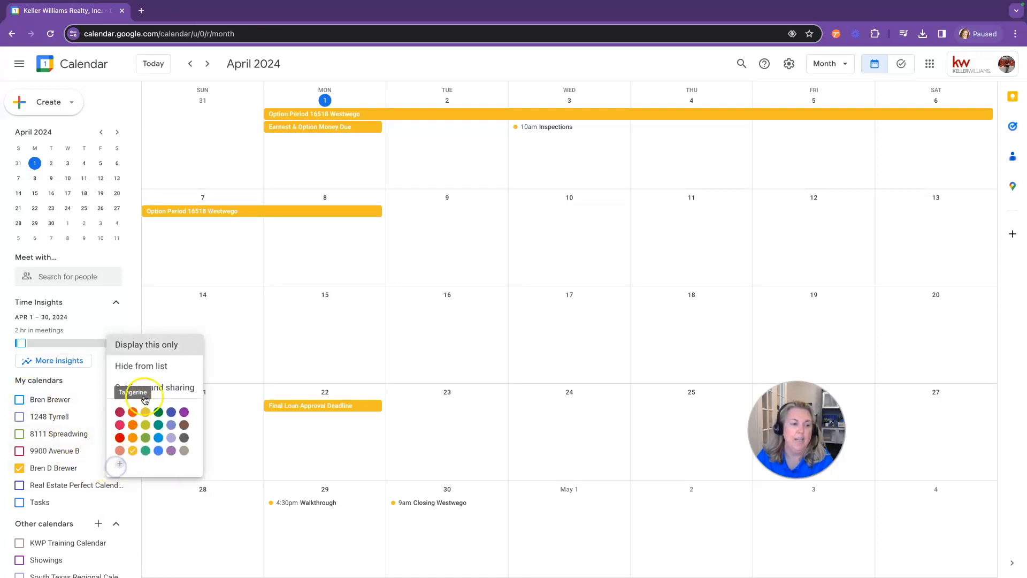
left_click(145, 376)
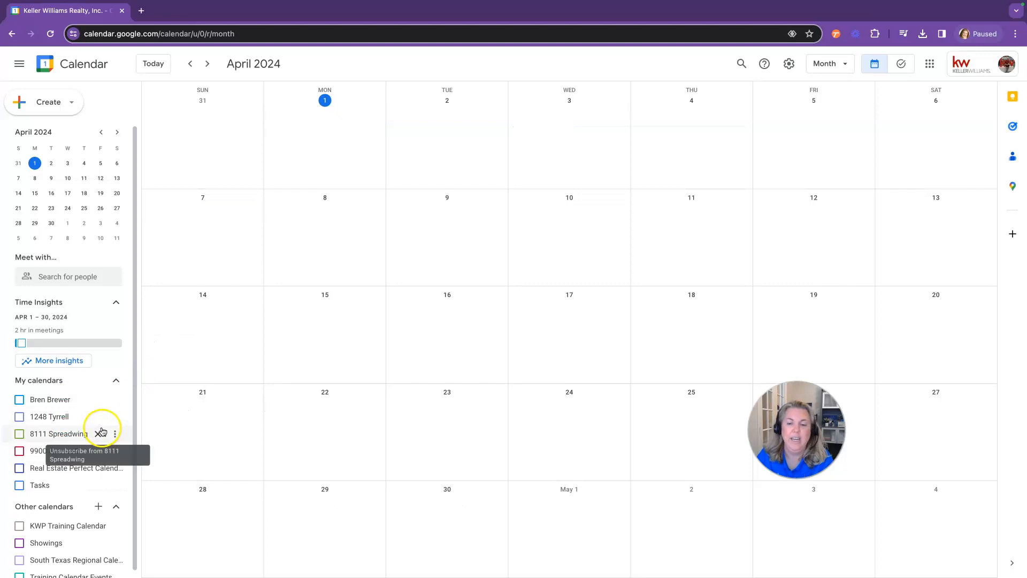
left_click(19, 417)
left_click(19, 434)
left_click(20, 451)
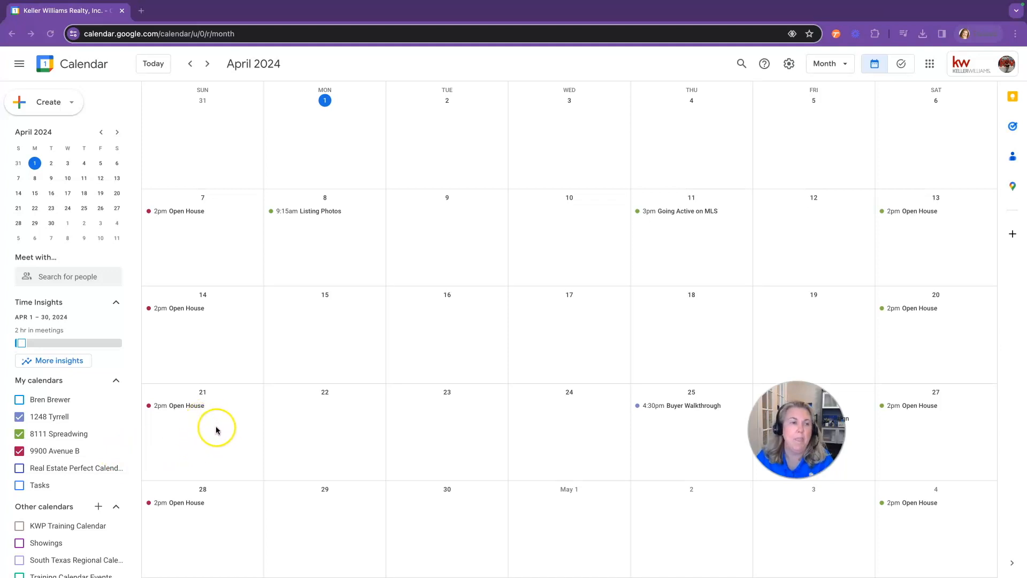
From the Create menu, start a new Appointment schedule
left_click(54, 107)
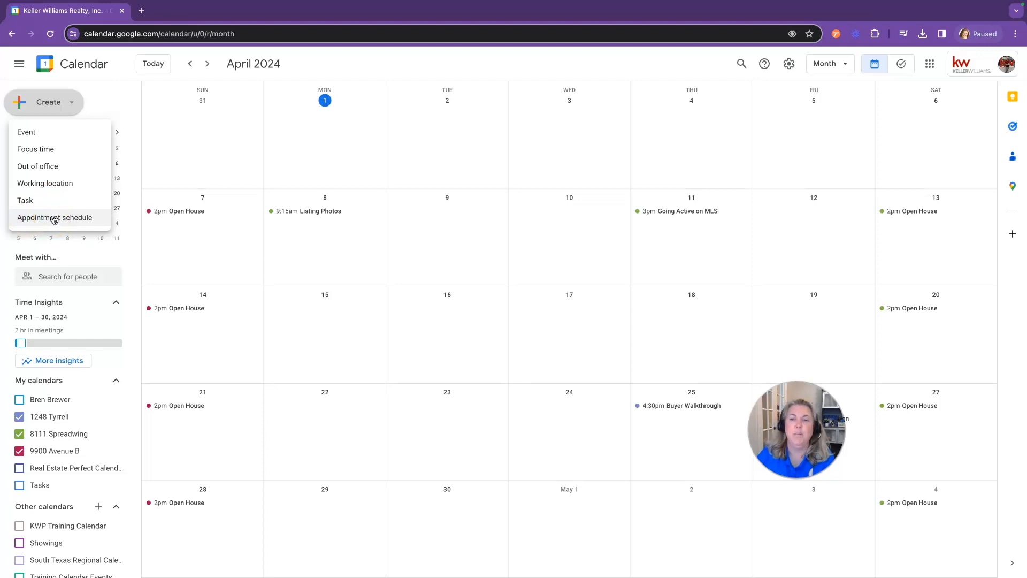
left_click(229, 58)
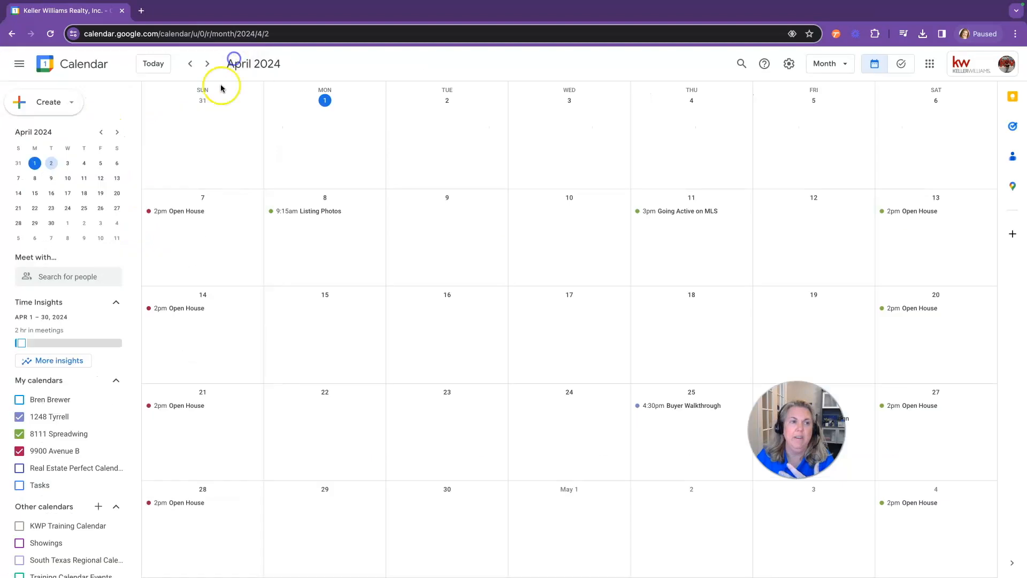
left_click(51, 163)
left_click(53, 112)
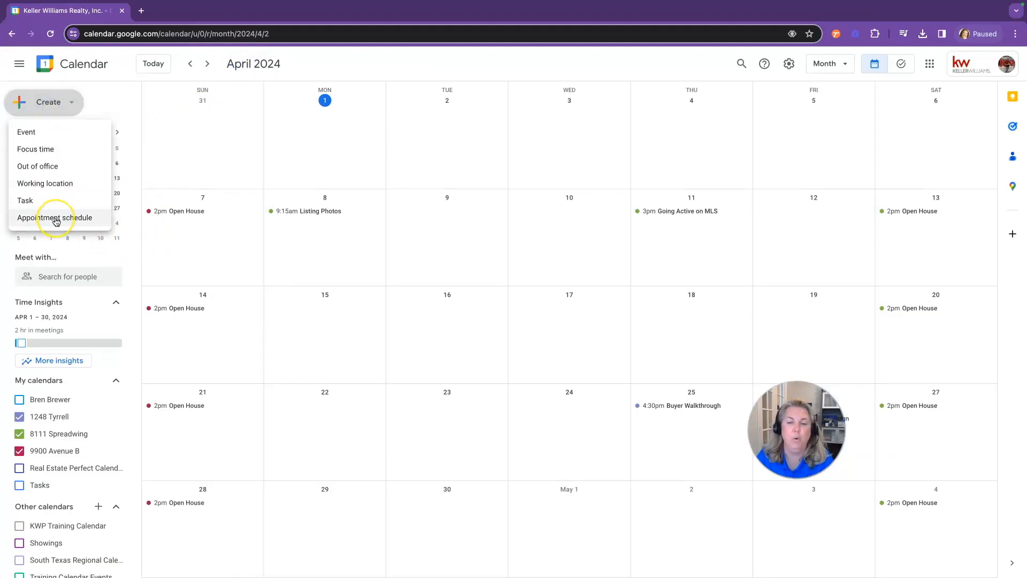
left_click(56, 218)
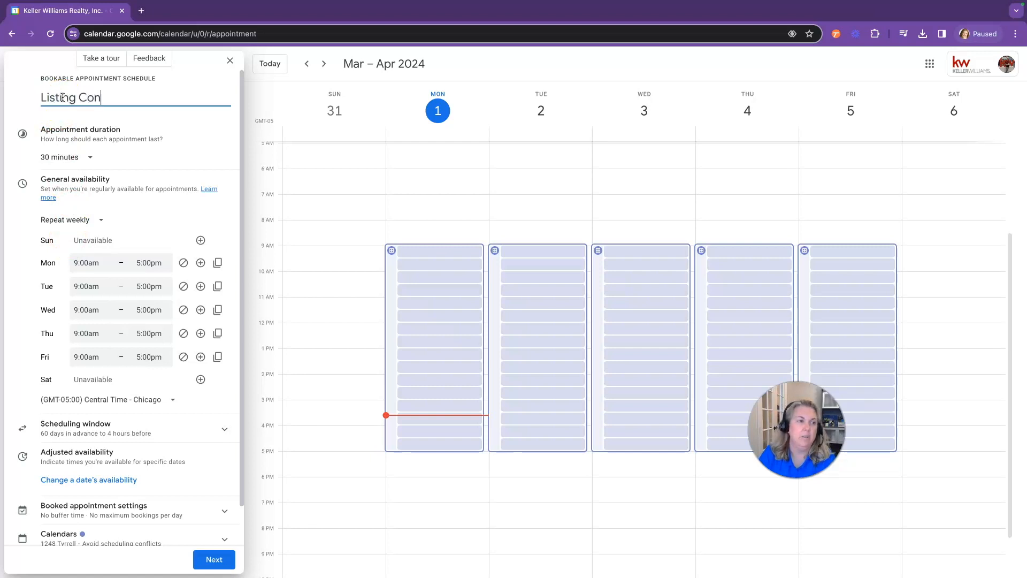
Complete the title as 'Listing Consultation' and set 1-hour appointments
type("ltation")
left_click(34, 135)
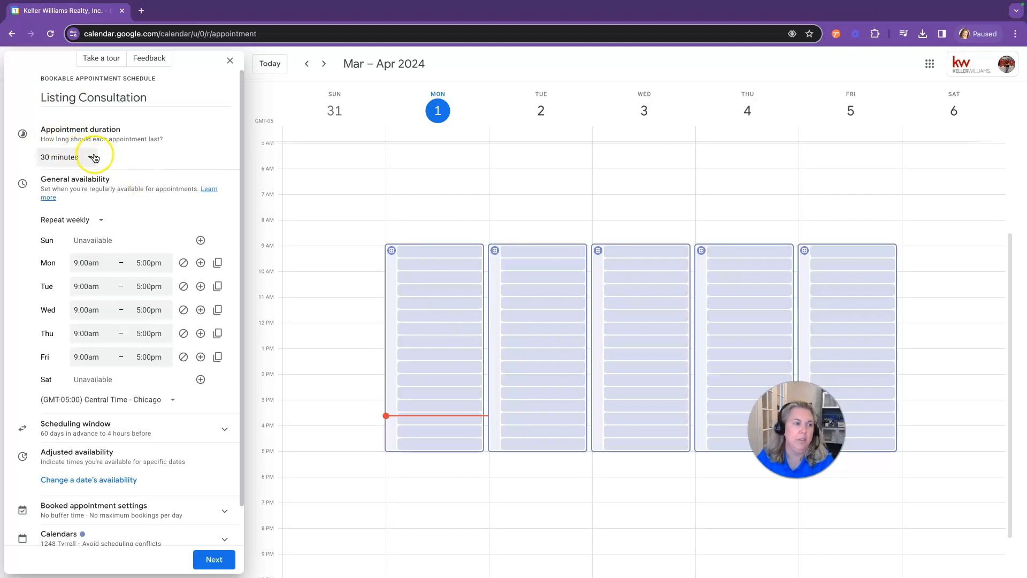
left_click(90, 157)
left_click(76, 231)
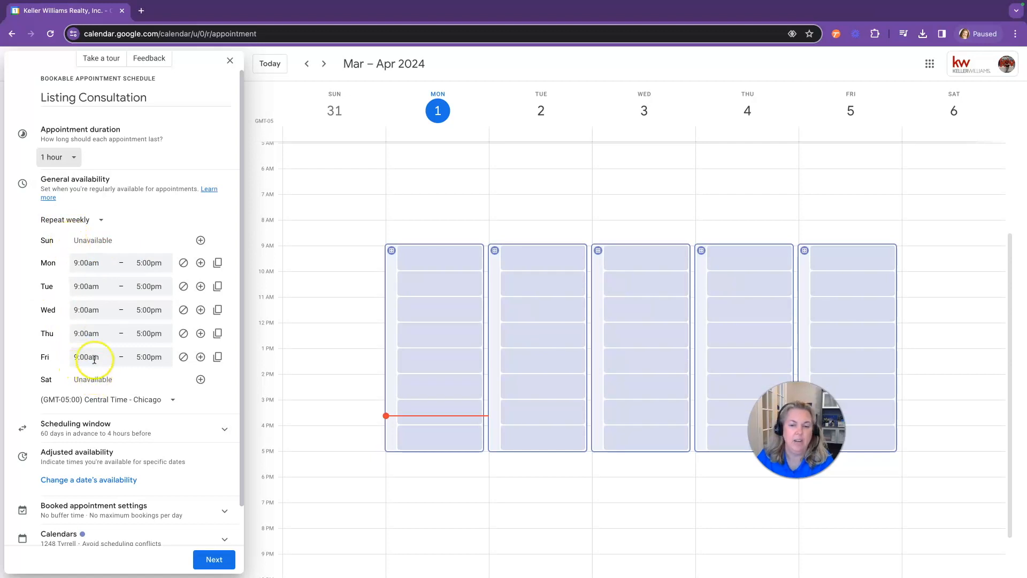
Add Sunday and Saturday, set Sunday to 12:00pm–4:00pm, and copy those hours to every day
left_click(201, 240)
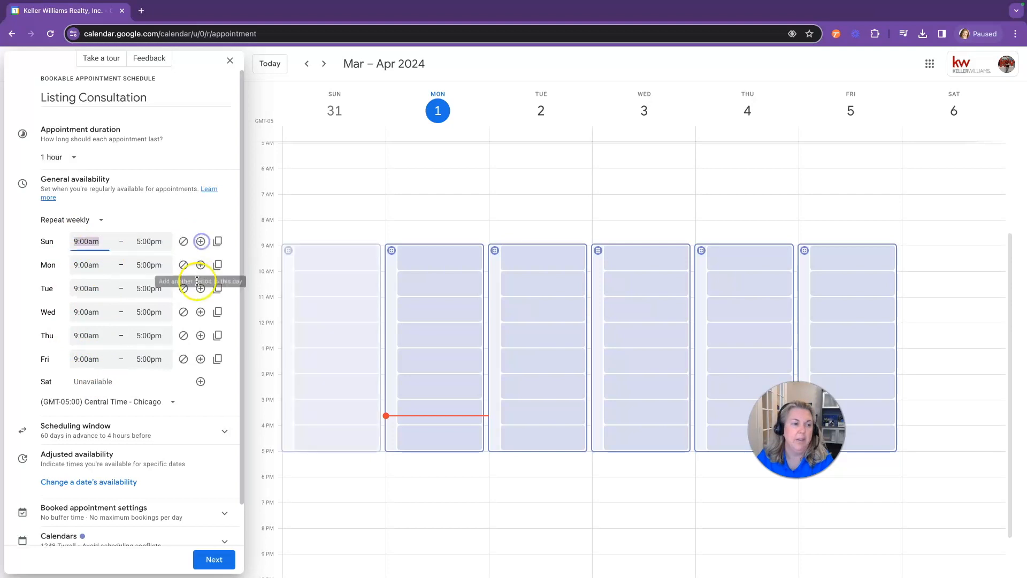
left_click(201, 381)
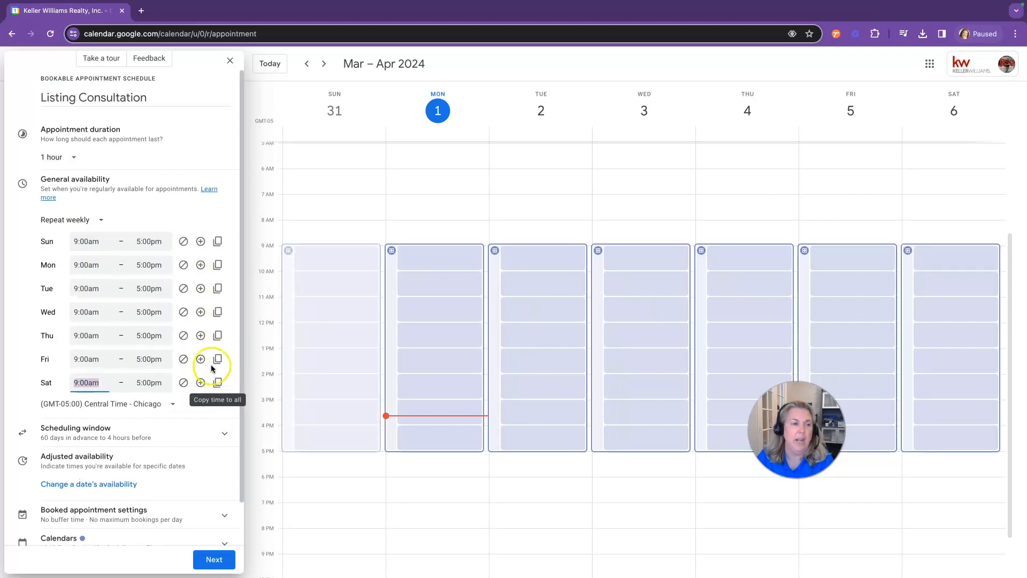
left_click(92, 243)
scroll(96, 300, "down", 5)
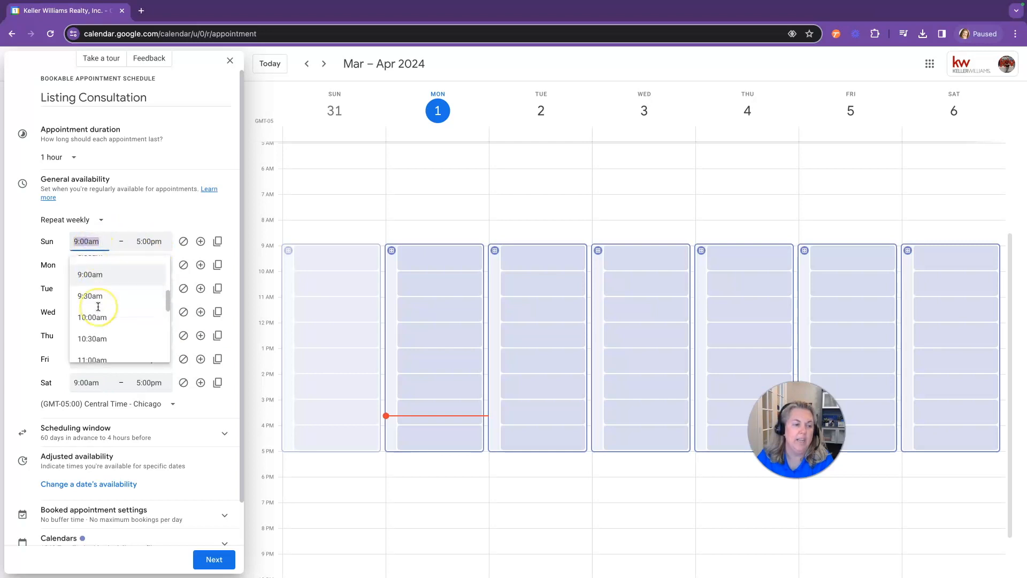
scroll(98, 306, "down", 1)
scroll(99, 307, "up", 1)
left_click(92, 262)
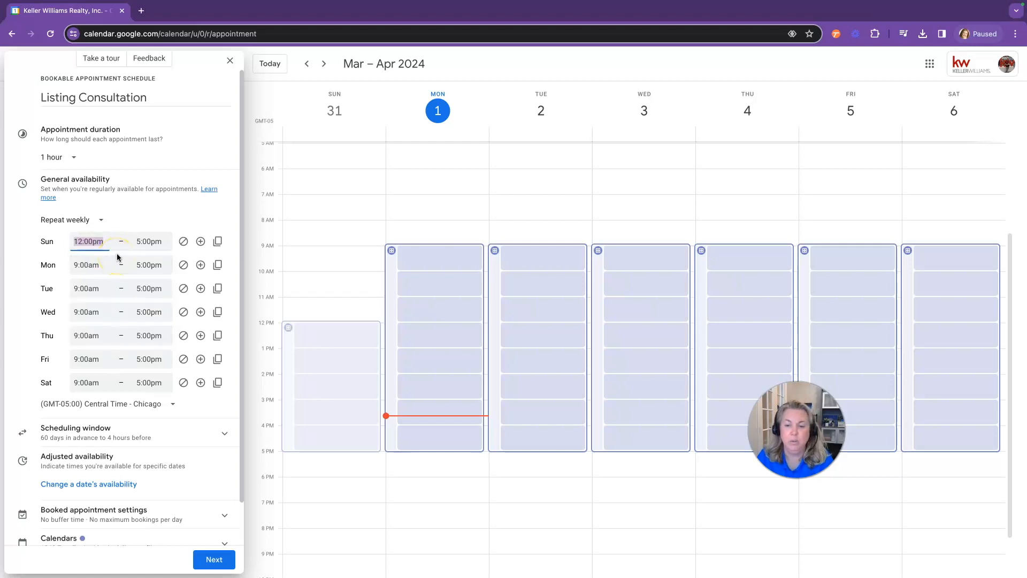
left_click(102, 252)
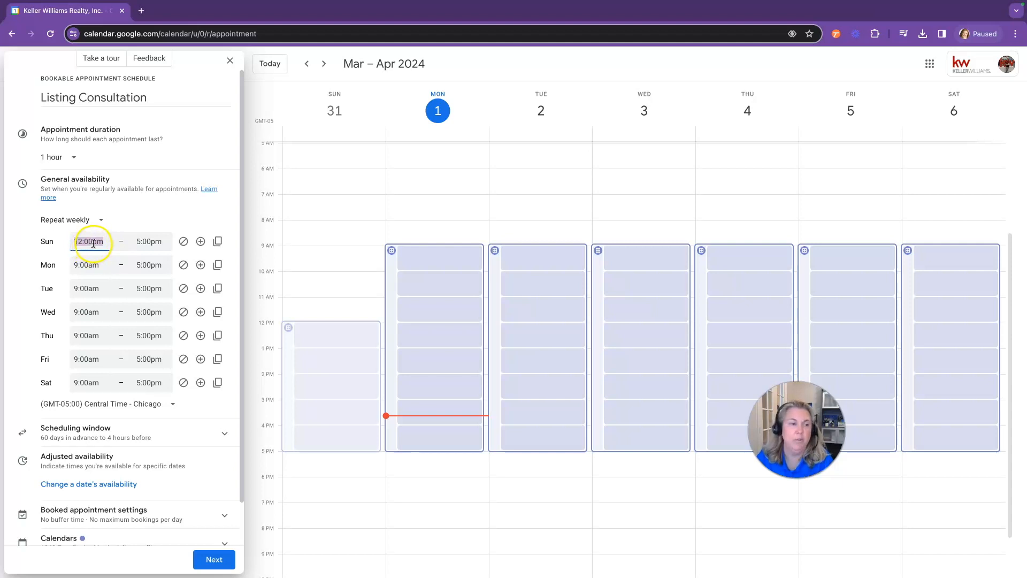
left_click(152, 241)
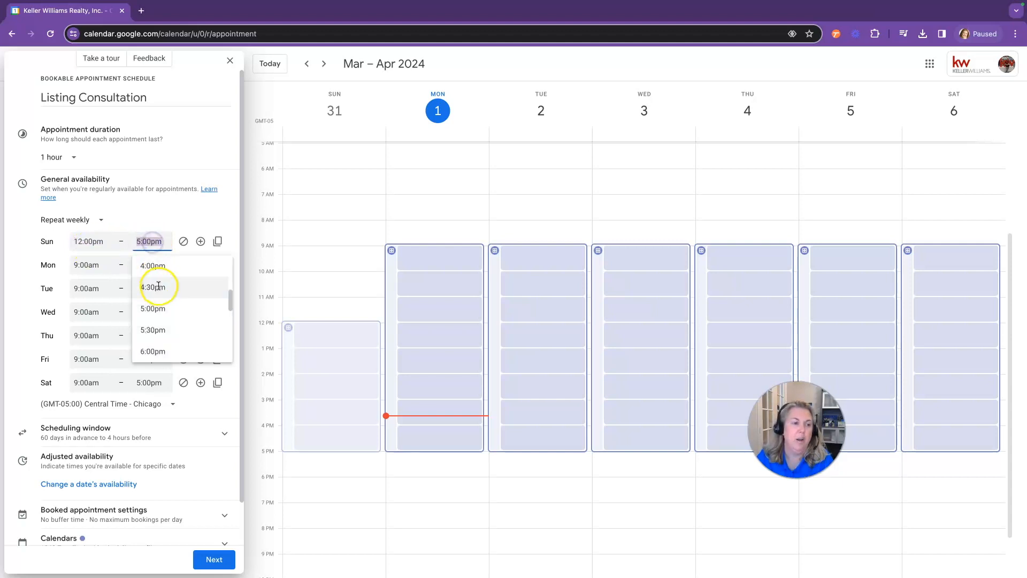
left_click(150, 265)
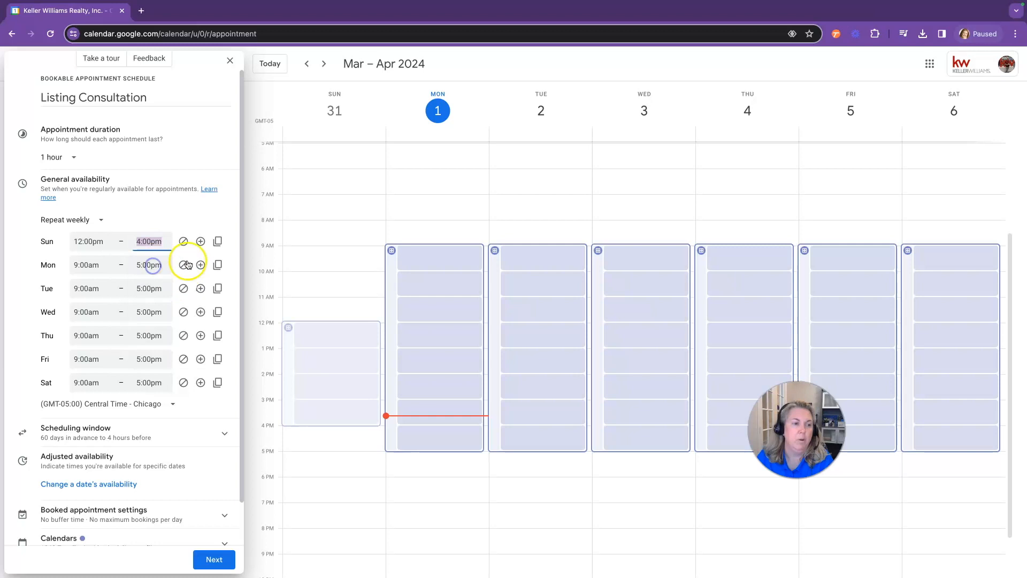
left_click(218, 241)
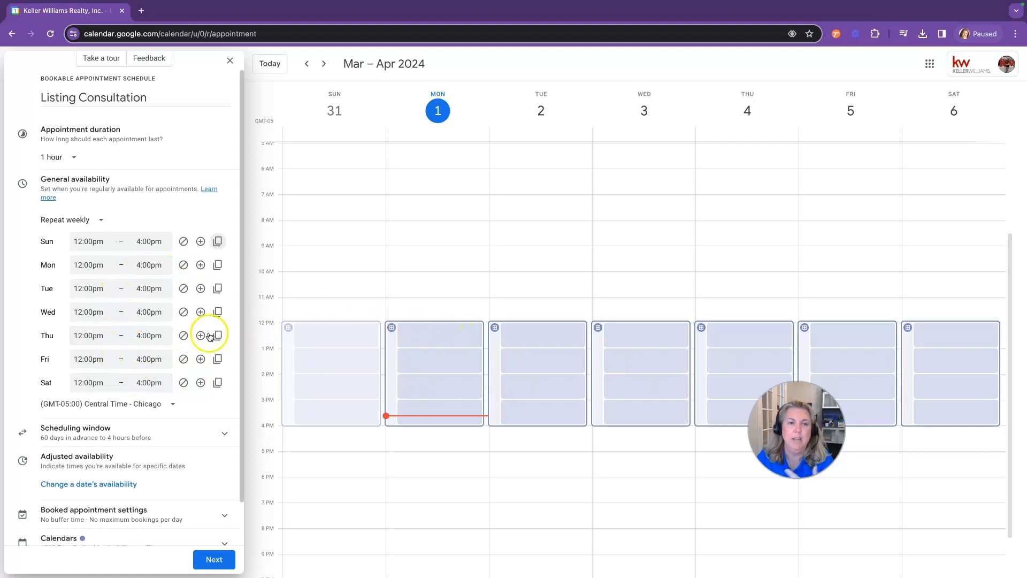
scroll(188, 350, "down", 1)
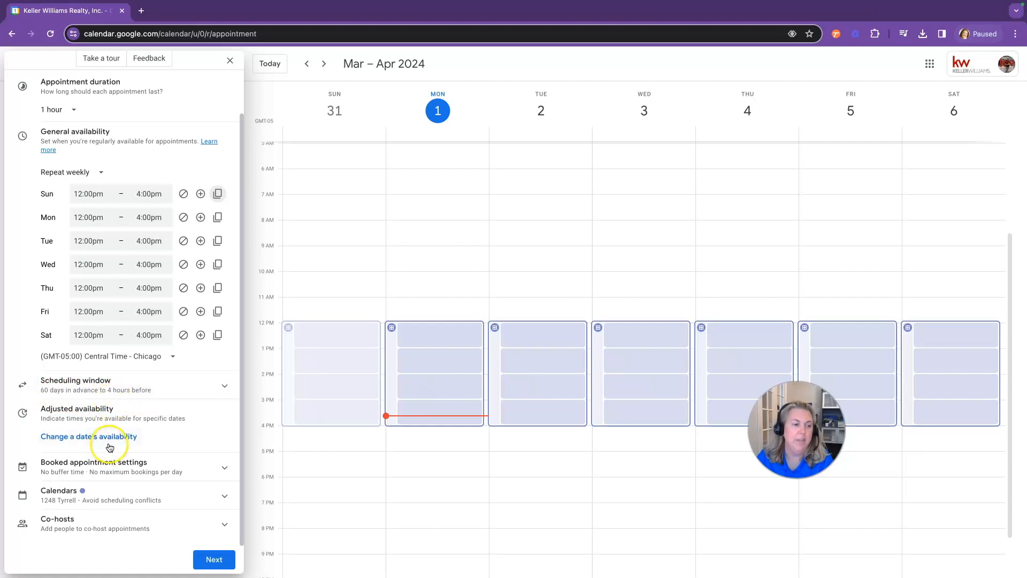
Add a date exception marking Thursday, July 4, 2024 unavailable all day
left_click(92, 444)
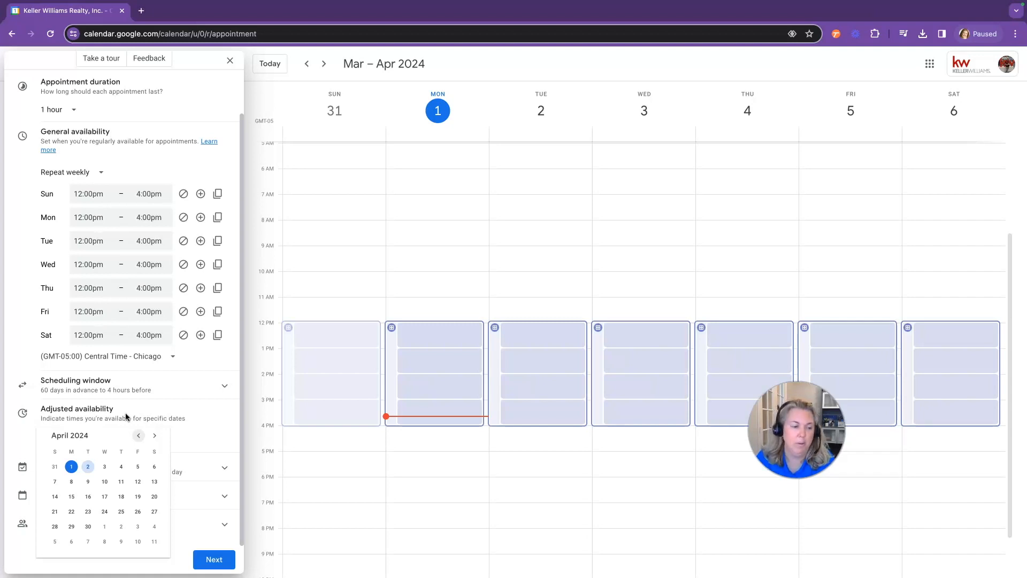
left_click(154, 436)
left_click(154, 437)
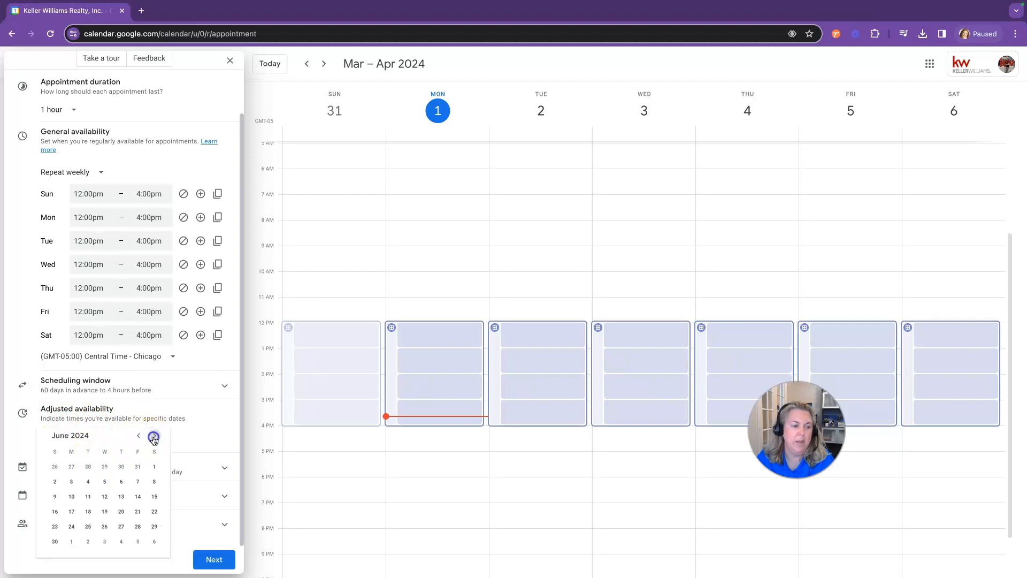
left_click(138, 435)
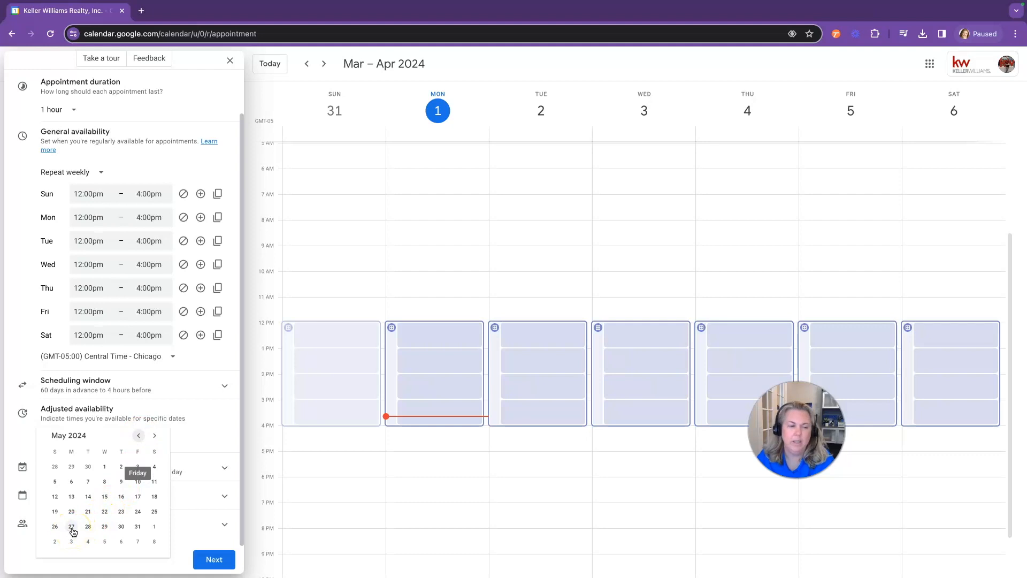
left_click(154, 436)
left_click(154, 435)
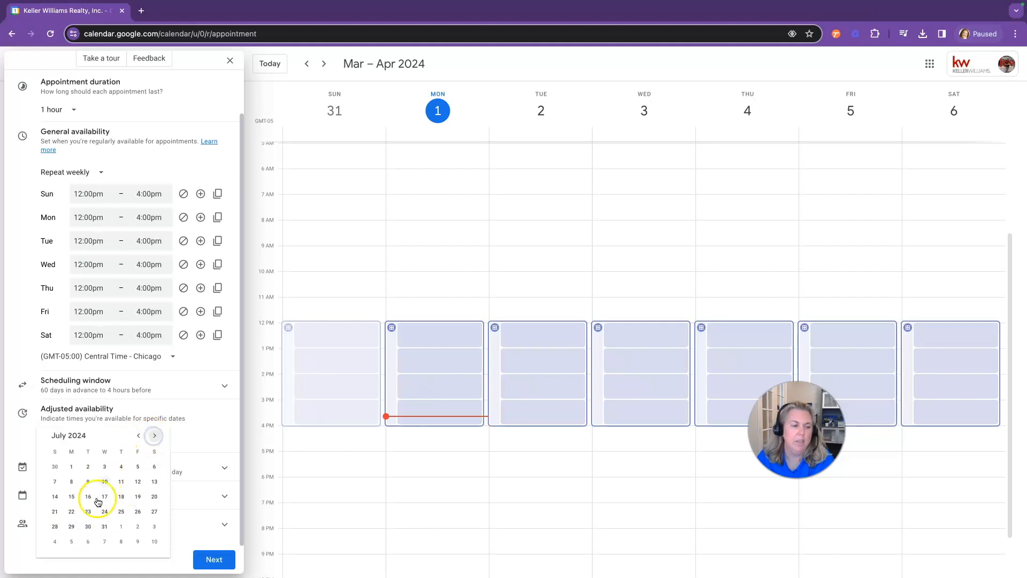
left_click(122, 466)
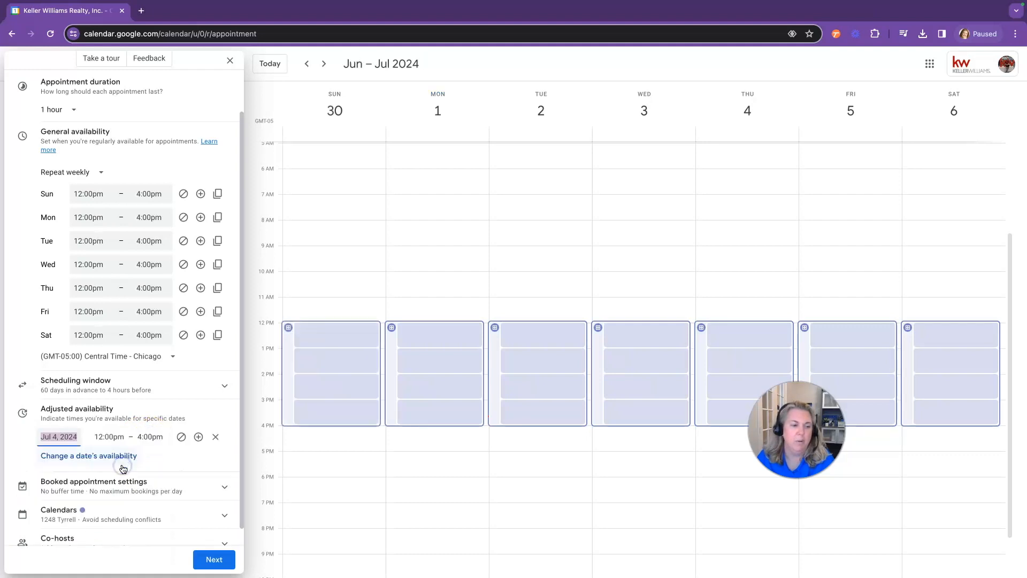
left_click(182, 439)
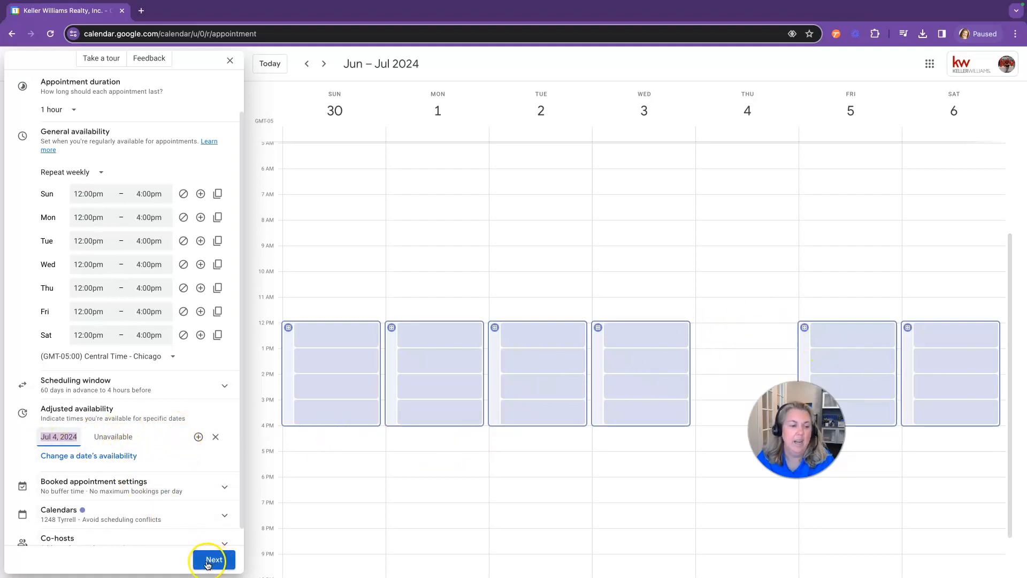
scroll(169, 496, "down", 1)
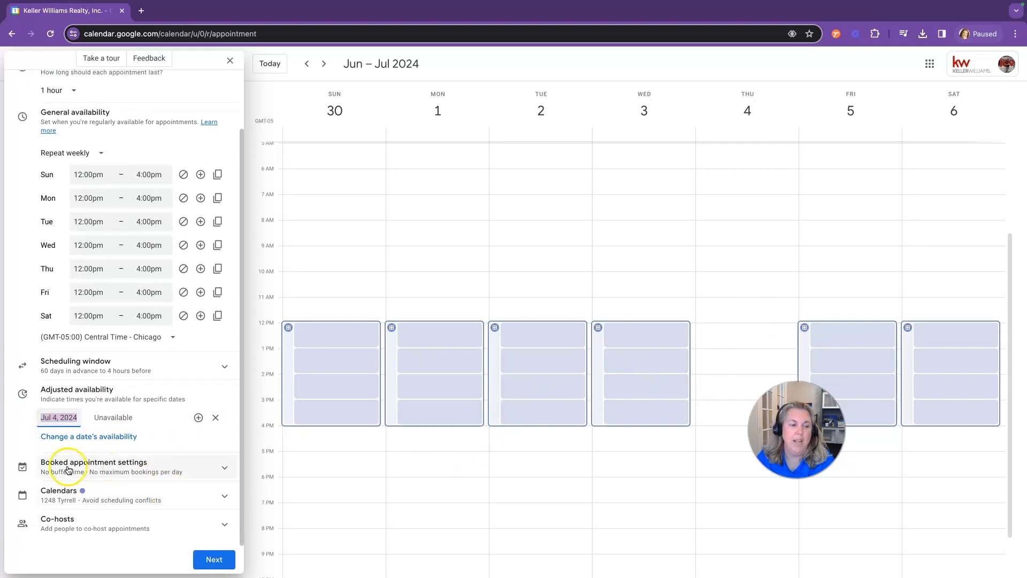
Add a 15-minute buffer between appointments and limit bookings to 6 per day
left_click(222, 469)
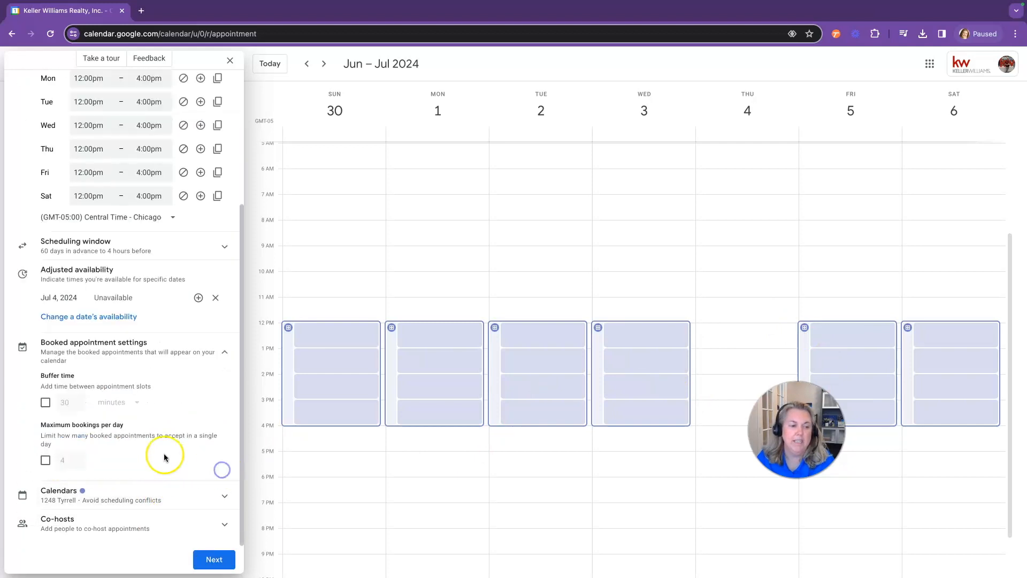
left_click(46, 403)
left_click(76, 405)
left_click(76, 405)
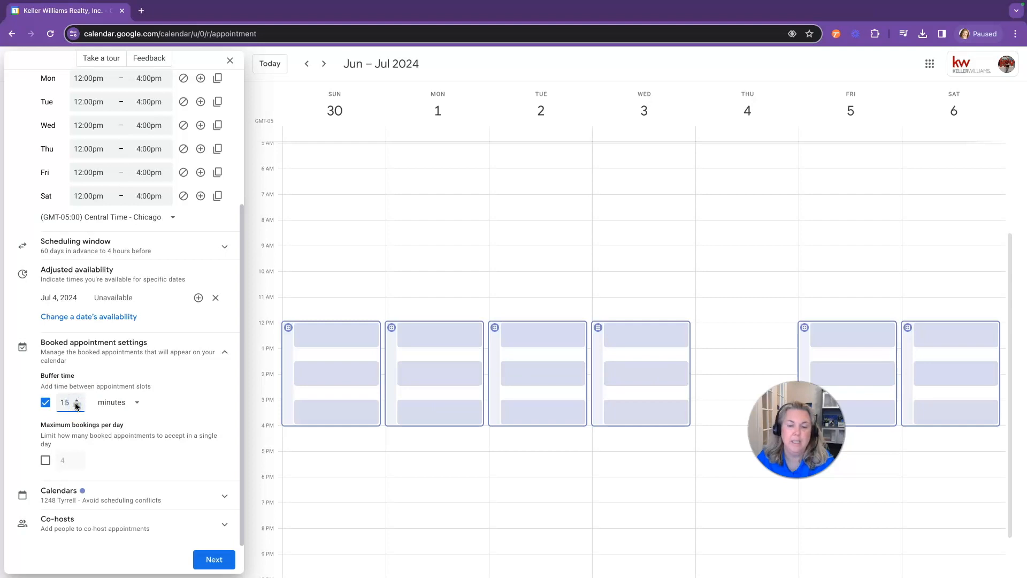
left_click(46, 461)
left_click(77, 459)
left_click(77, 458)
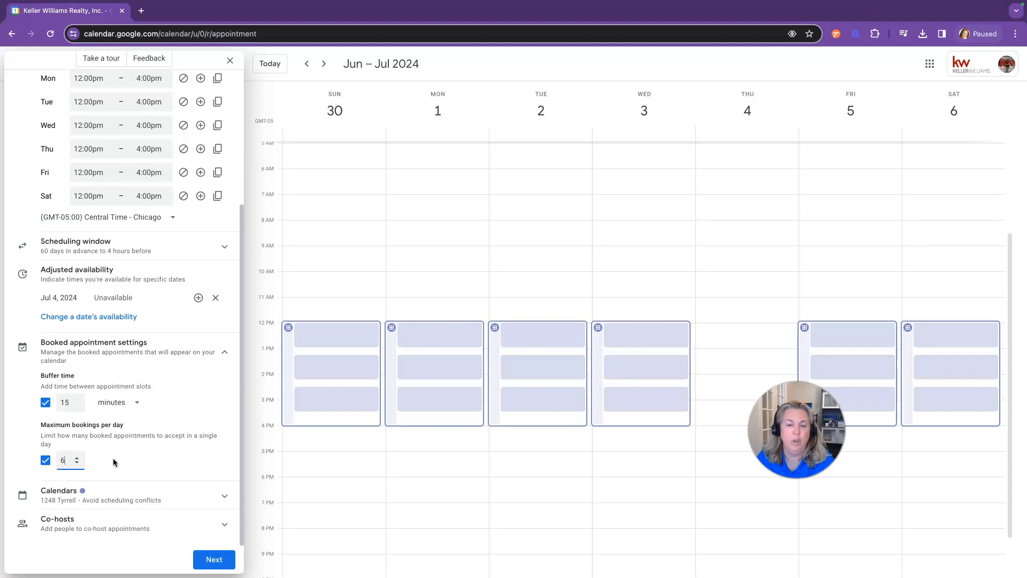
left_click(68, 502)
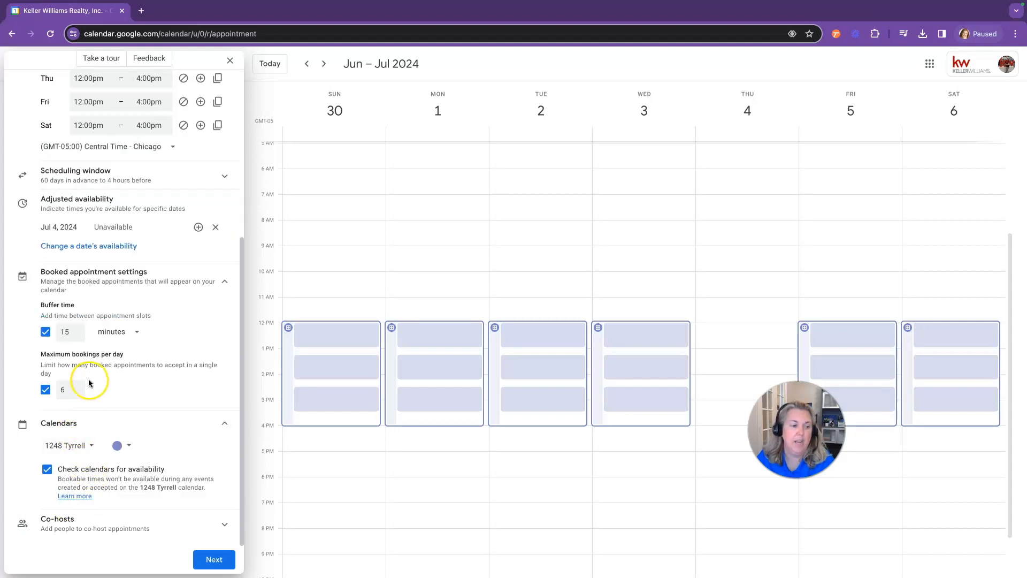
Save bookings to the host's own calendar and check the other calendars for conflicts
left_click(80, 446)
left_click(58, 221)
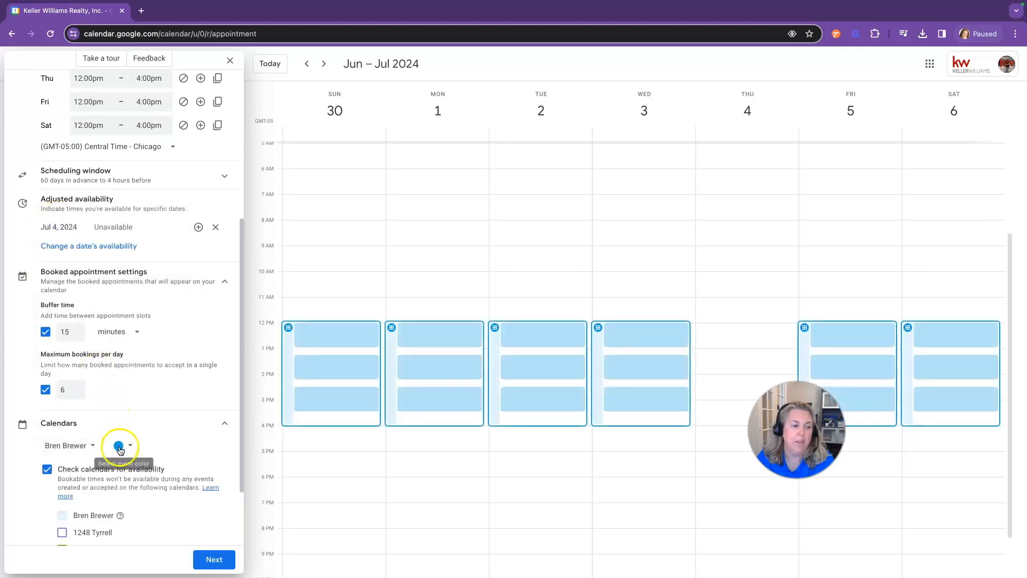
scroll(120, 500, "down", 2)
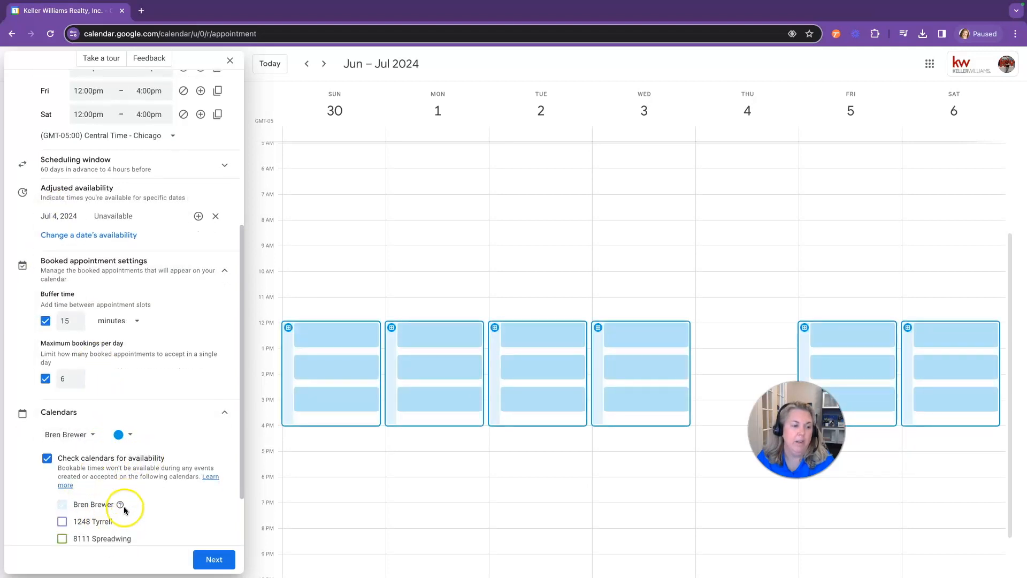
scroll(113, 498, "up", 1)
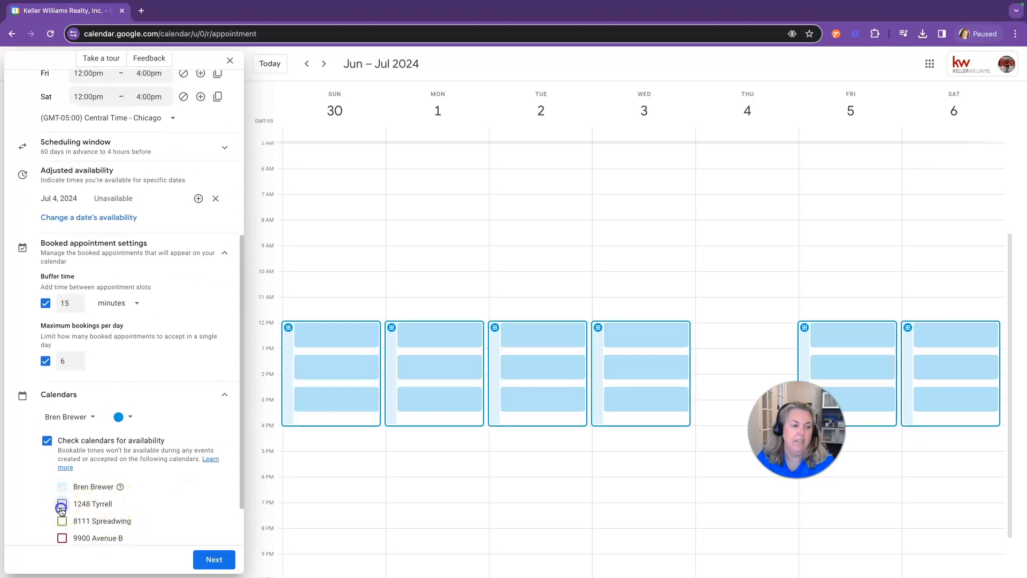
left_click(62, 538)
scroll(129, 491, "down", 1)
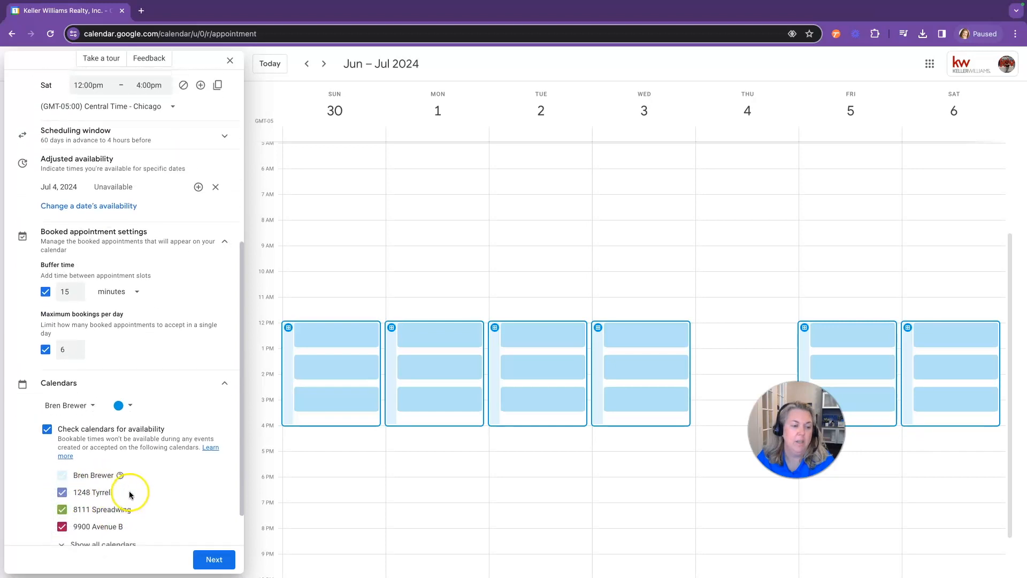
scroll(141, 507, "down", 1)
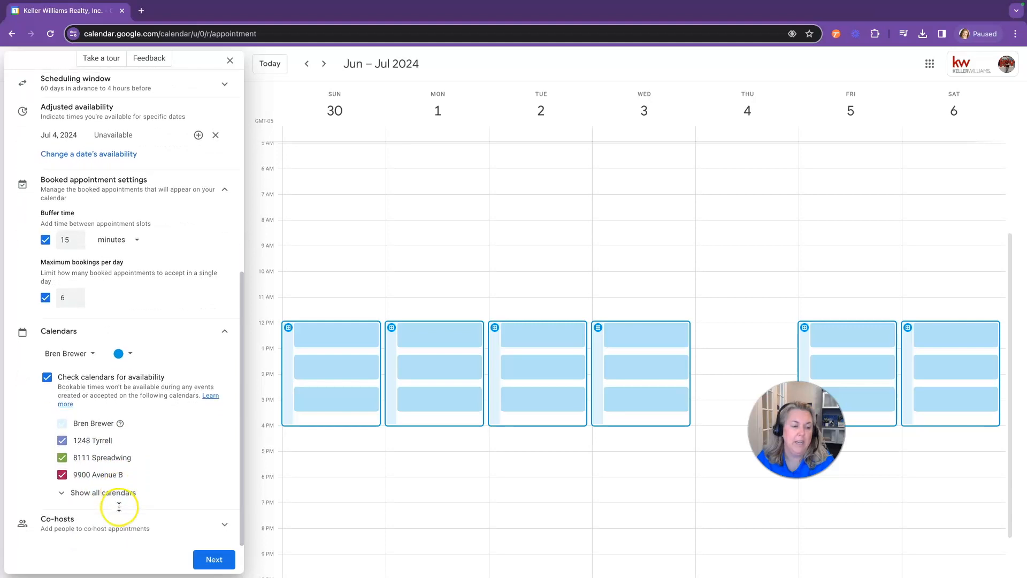
Add the suggested colleague as a co-host of the schedule
left_click(221, 525)
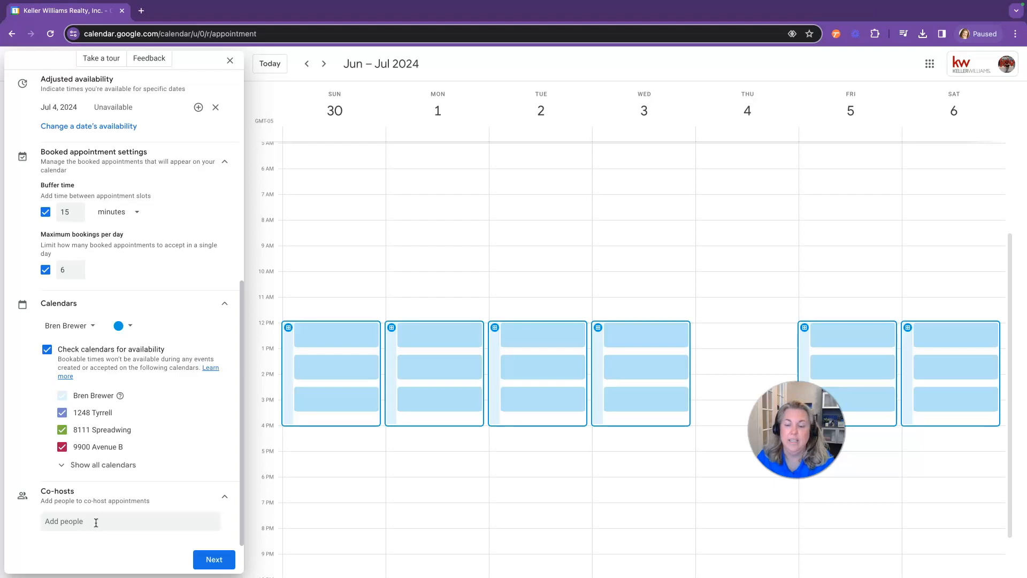
left_click(79, 522)
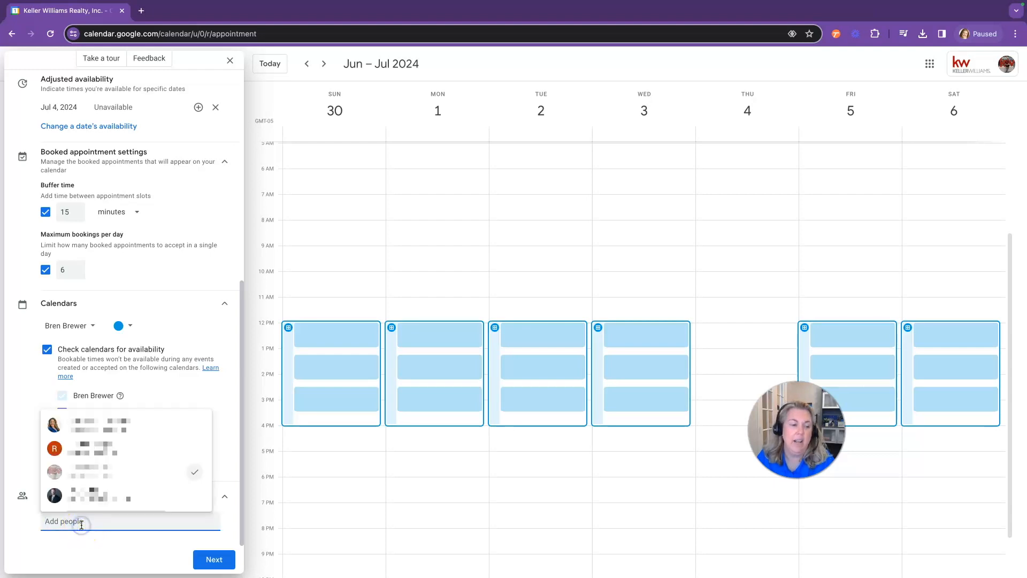
left_click(110, 494)
scroll(162, 495, "down", 1)
scroll(162, 495, "down", 1)
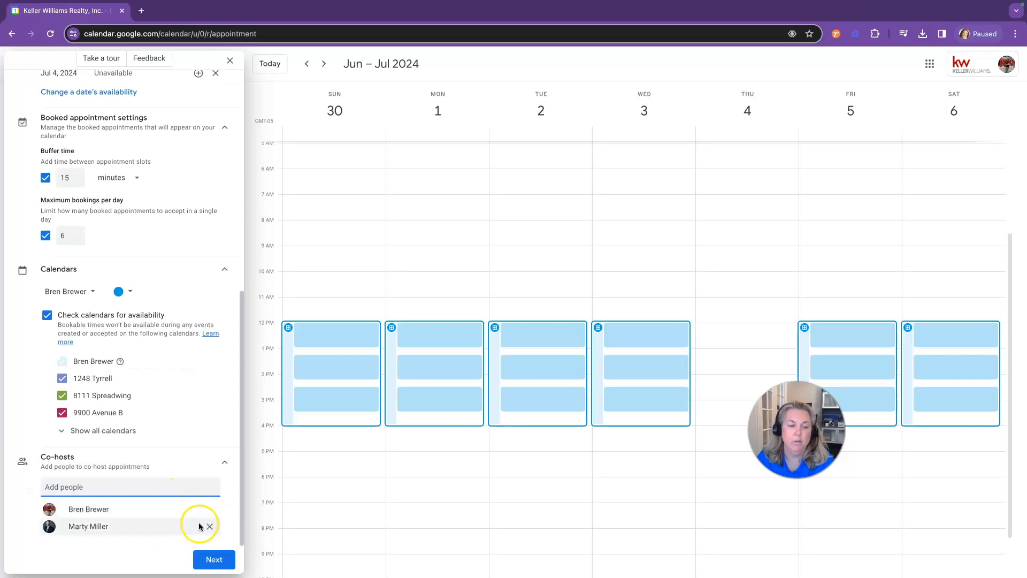
On the booking page details, review the host photo and name, leave location unspecified, and start the description
left_click(209, 562)
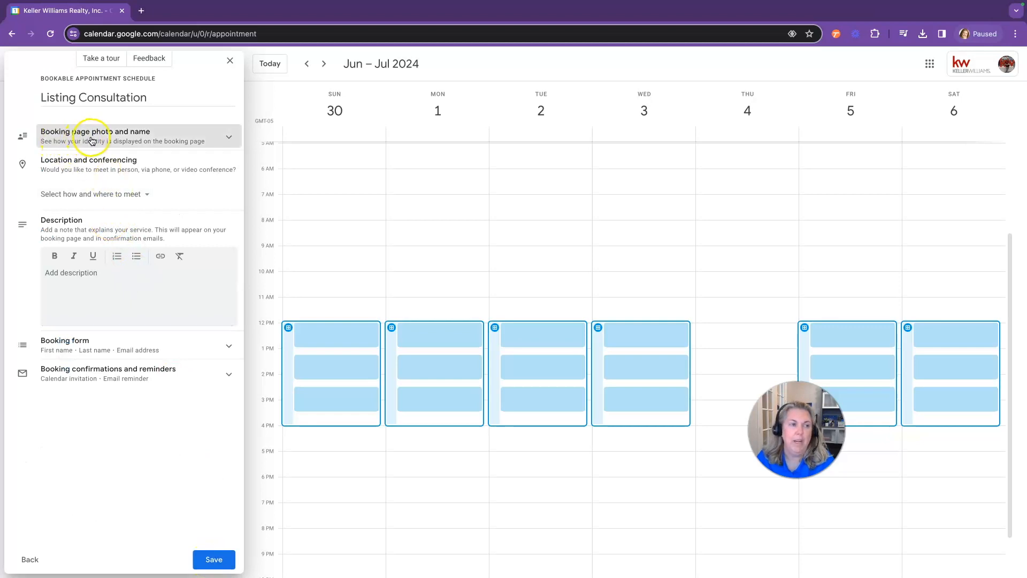
left_click(168, 140)
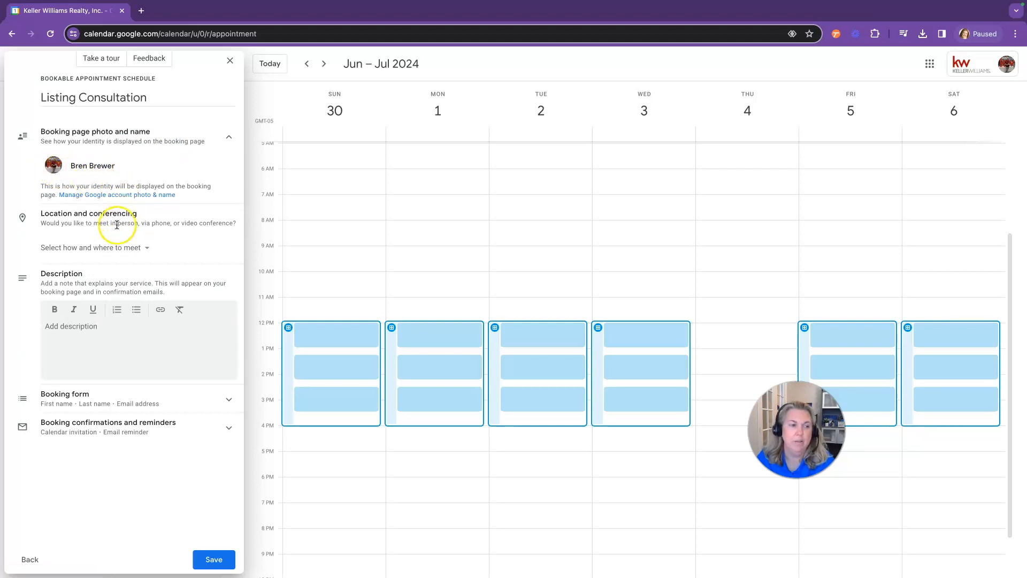
left_click(146, 248)
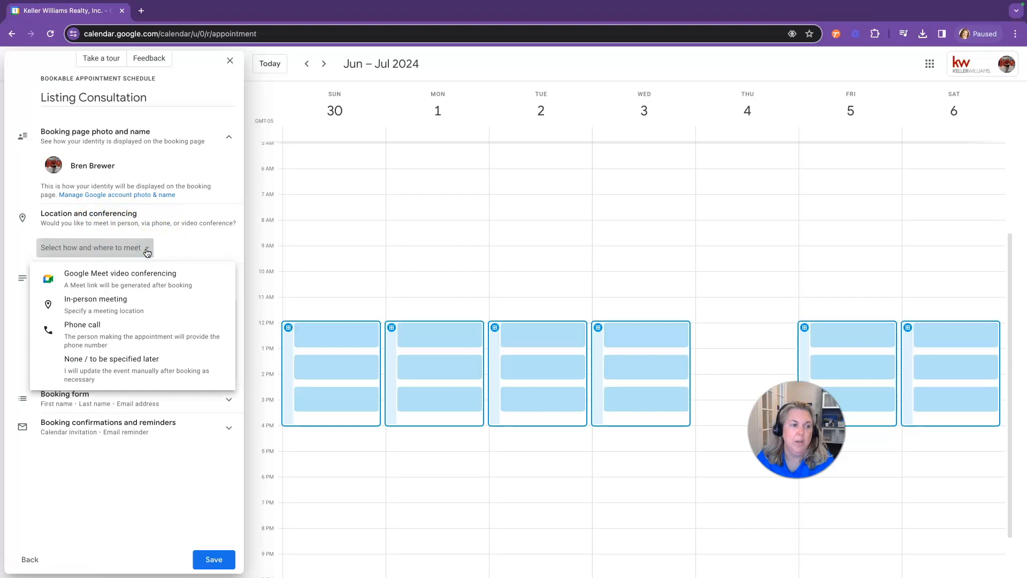
left_click(128, 358)
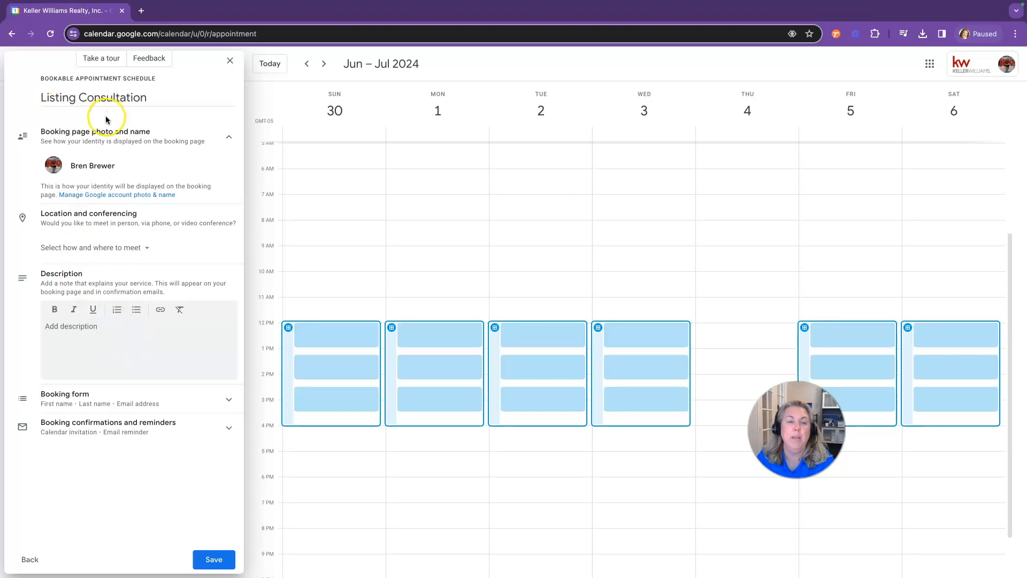
left_click(79, 335)
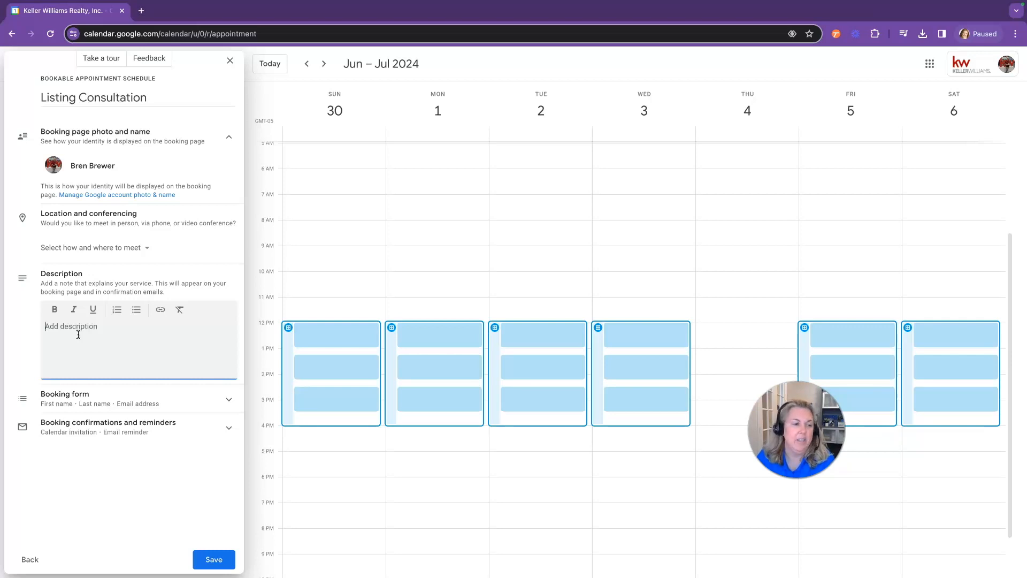
Add a required Phone number field to the booking form
left_click(169, 402)
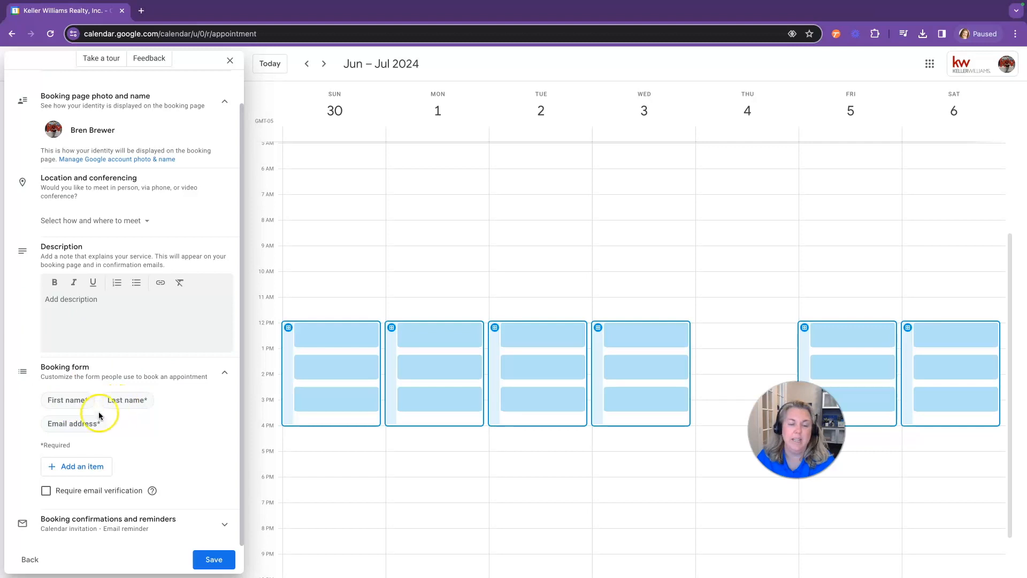
left_click(88, 467)
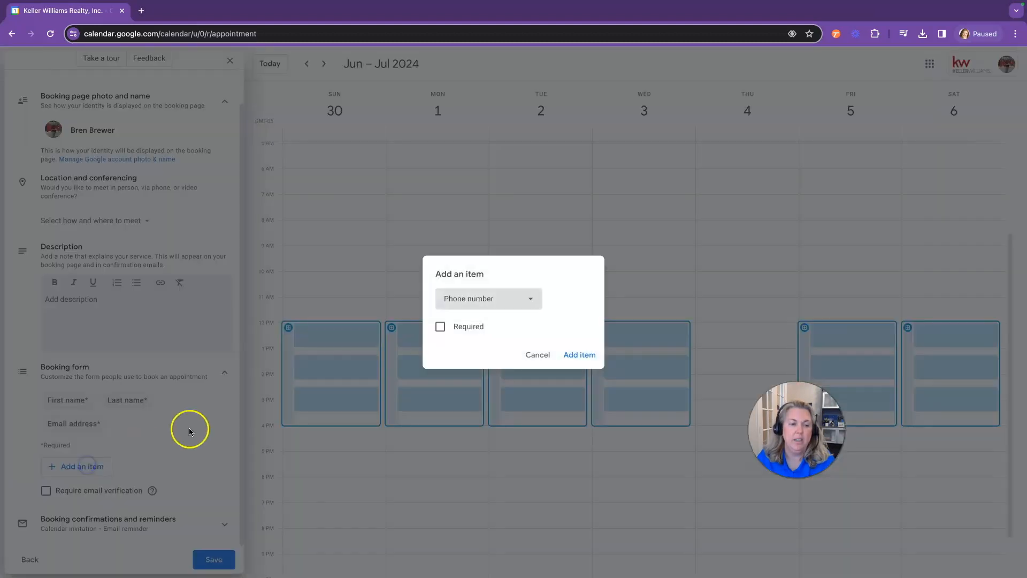
left_click(440, 326)
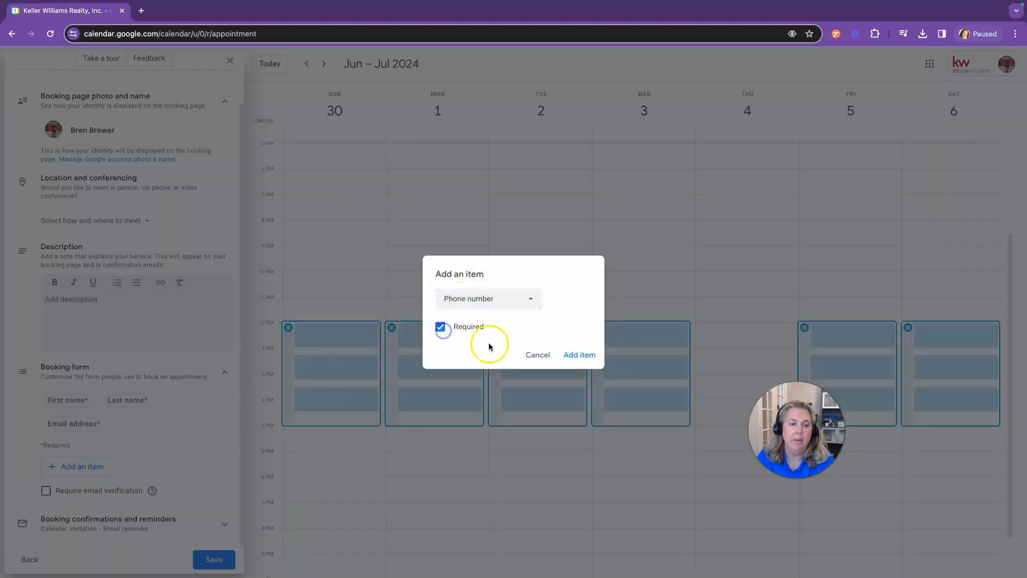
left_click(576, 356)
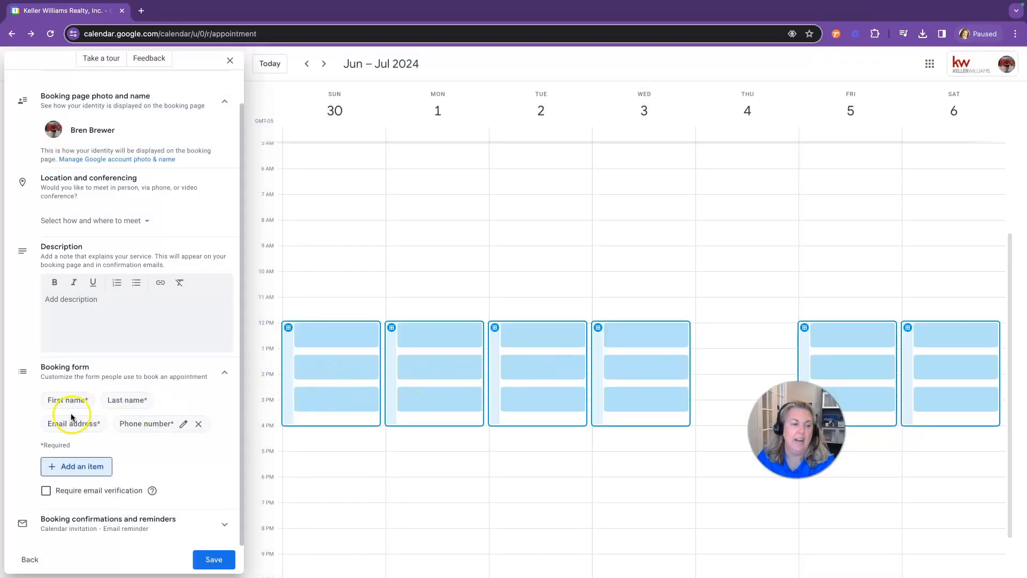
Add a required custom Address field to the booking form
left_click(98, 468)
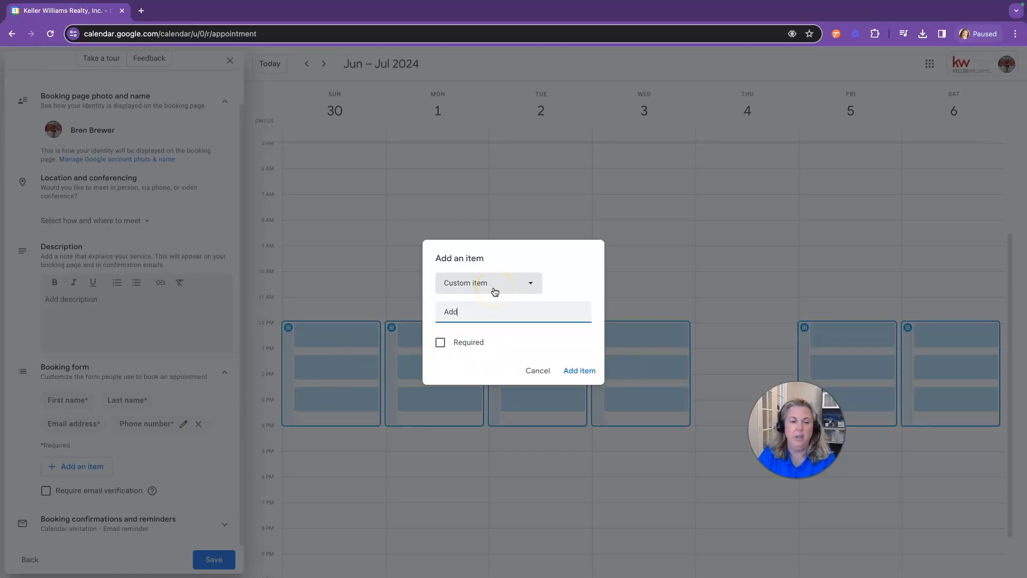
left_click(441, 343)
left_click(576, 369)
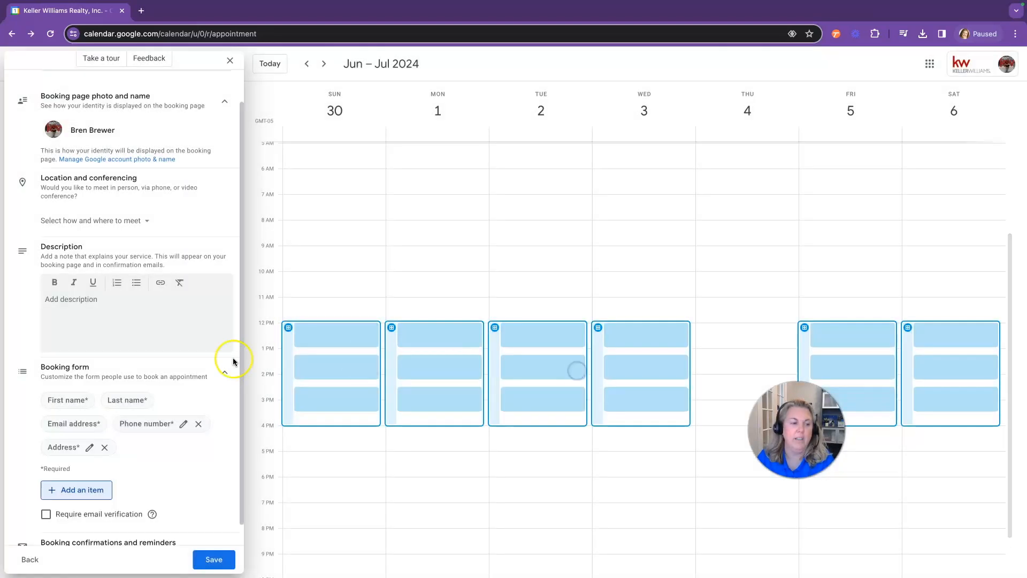
scroll(163, 361, "down", 1)
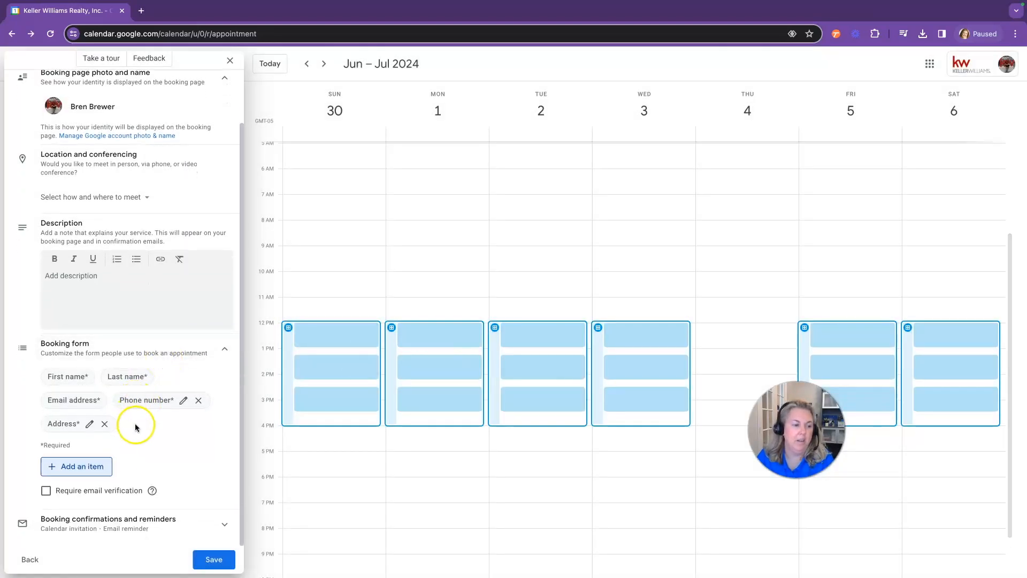
scroll(124, 445, "up", 2)
scroll(107, 455, "down", 1)
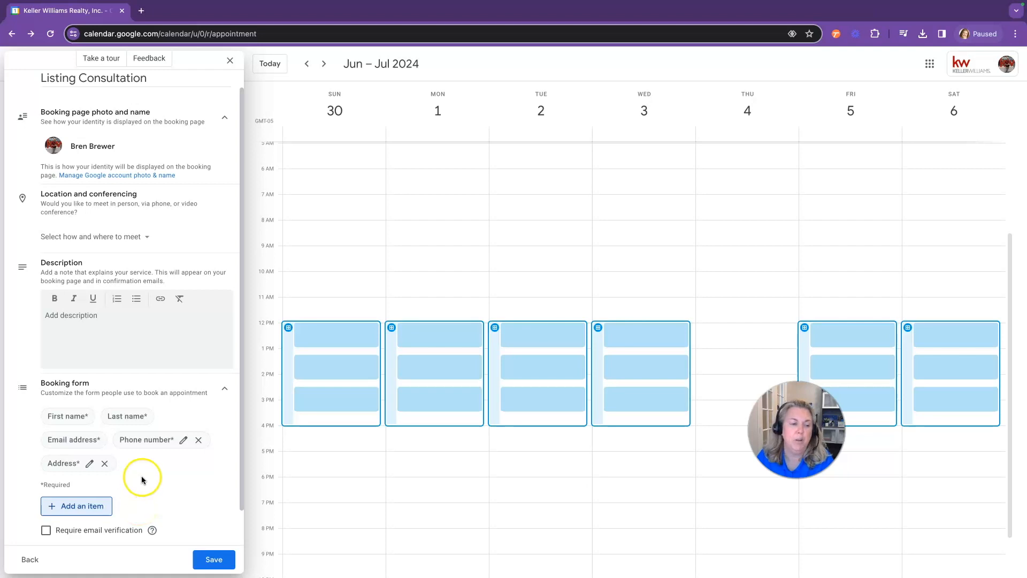
scroll(139, 511, "down", 2)
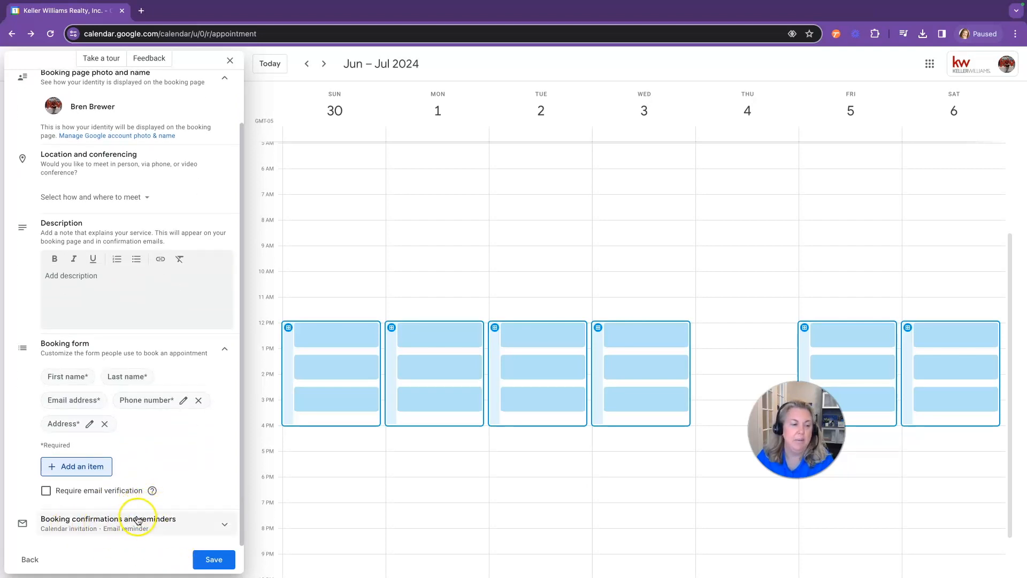
Set email reminders for 1 day, 1 hour and 10 minutes before appointments
left_click(161, 520)
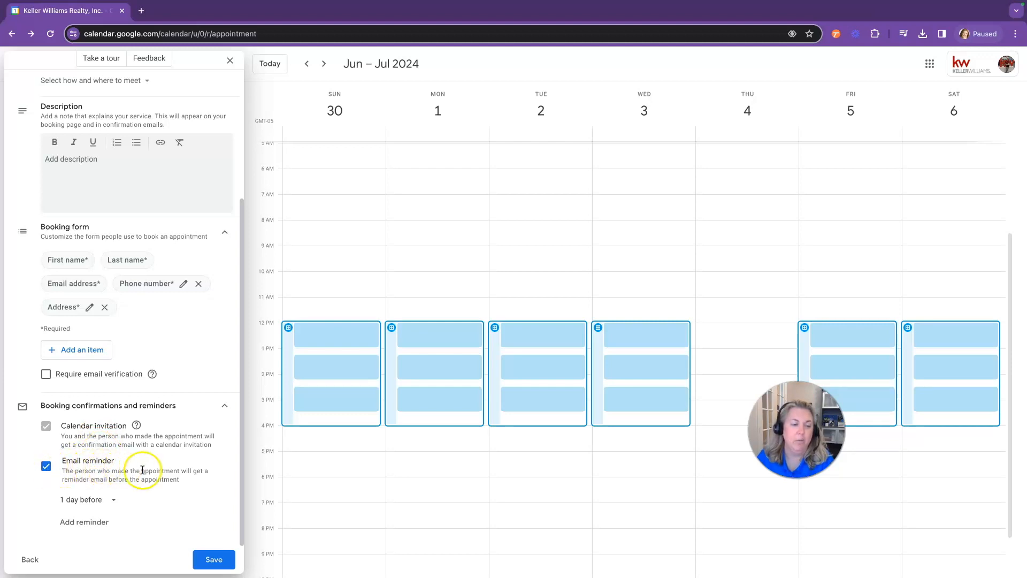
left_click(118, 503)
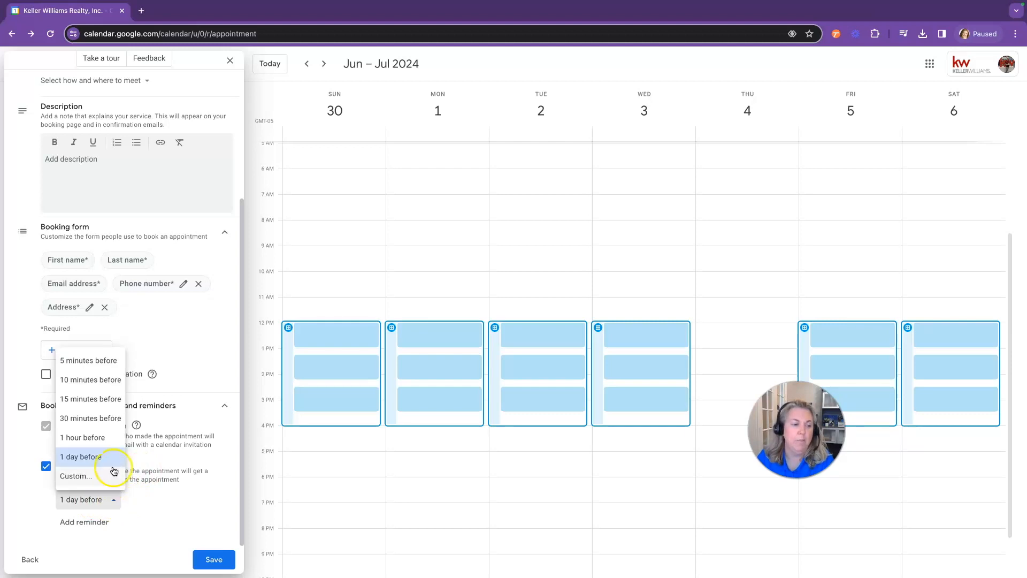
left_click(101, 522)
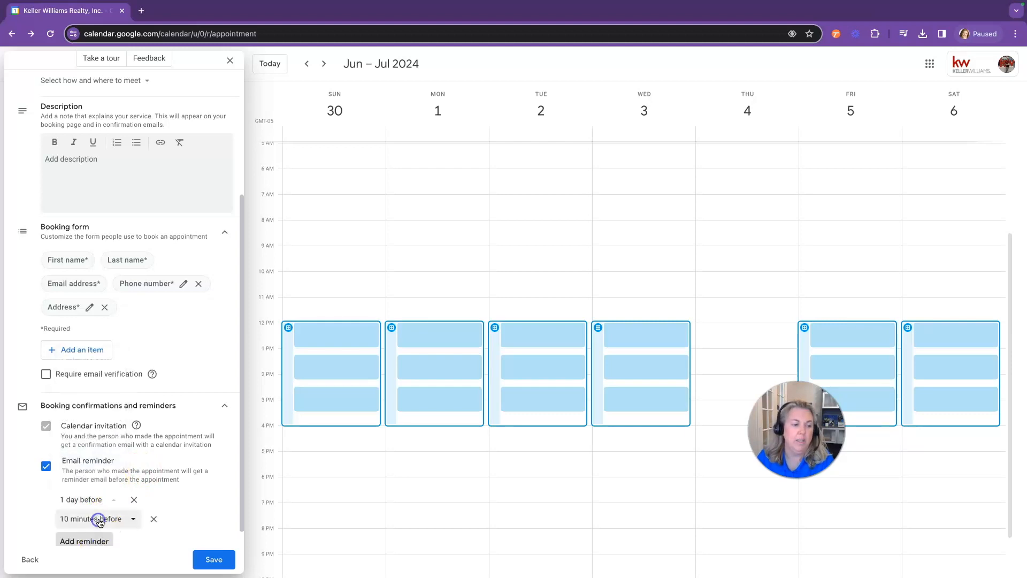
left_click(134, 520)
left_click(111, 457)
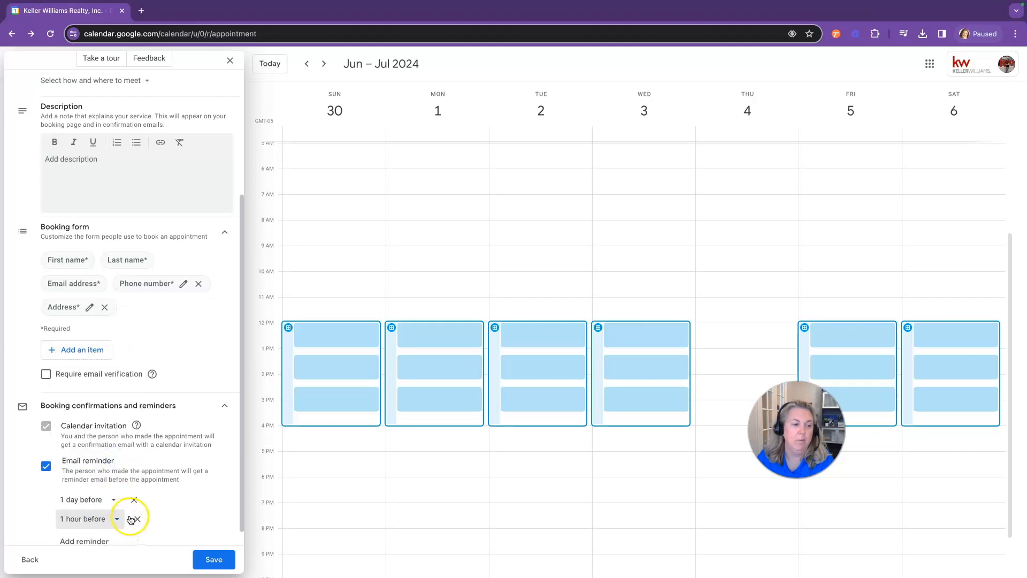
scroll(130, 516, "down", 1)
left_click(107, 524)
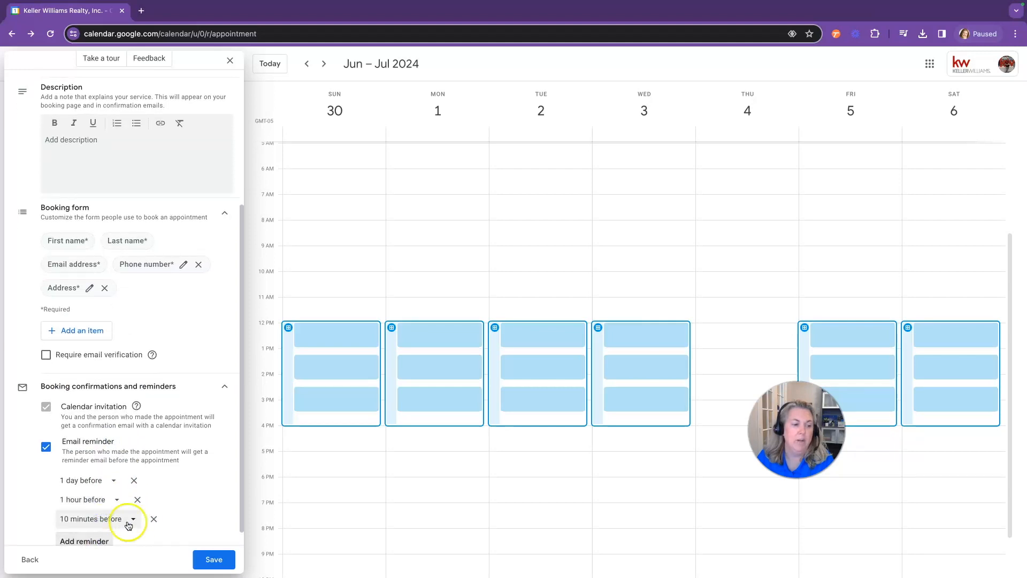
scroll(147, 517, "down", 1)
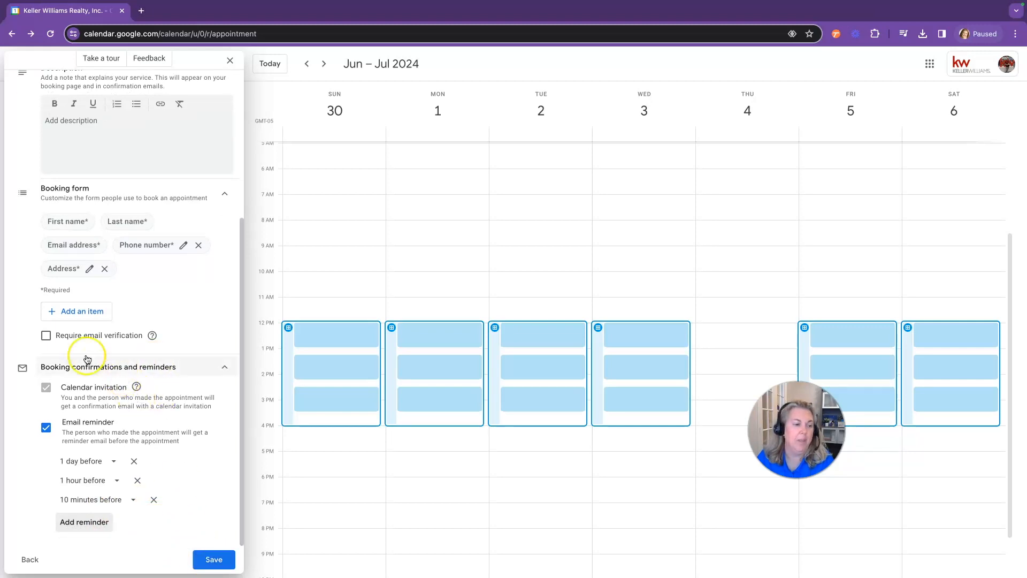
Remove the second co-host and save the Listing Consultation schedule
left_click(29, 558)
scroll(138, 477, "down", 8)
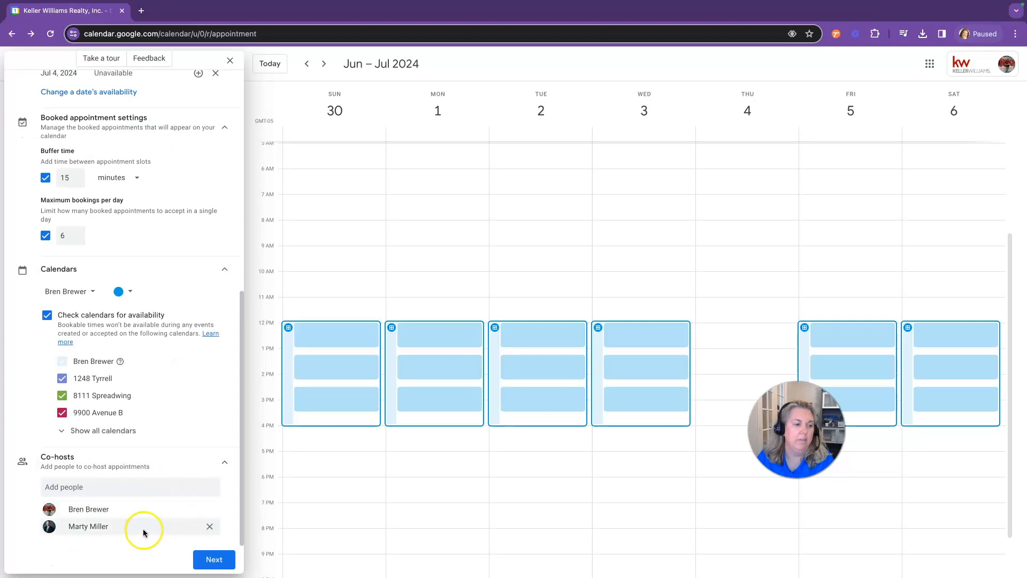
left_click(209, 527)
left_click(213, 559)
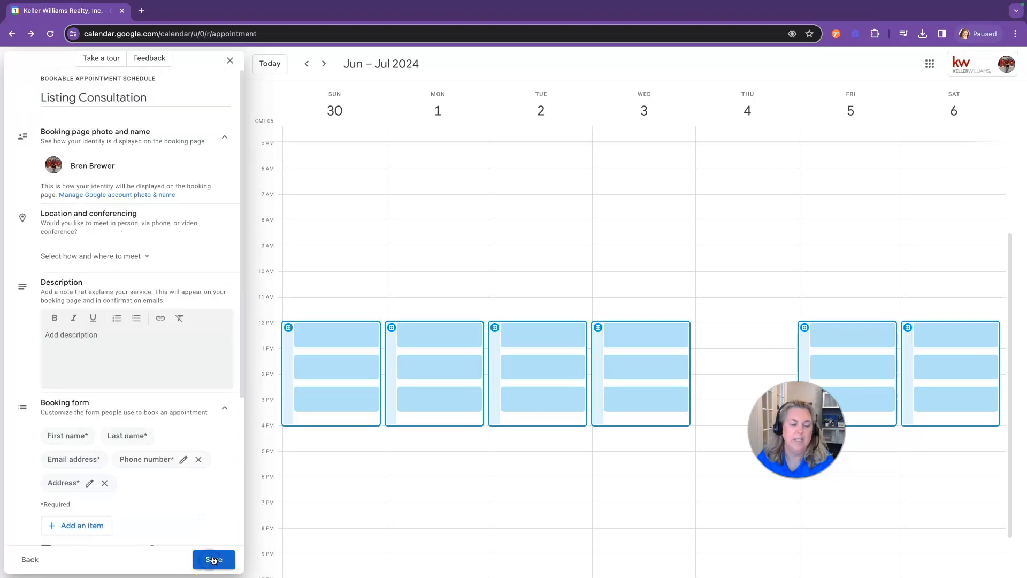
scroll(205, 522, "down", 4)
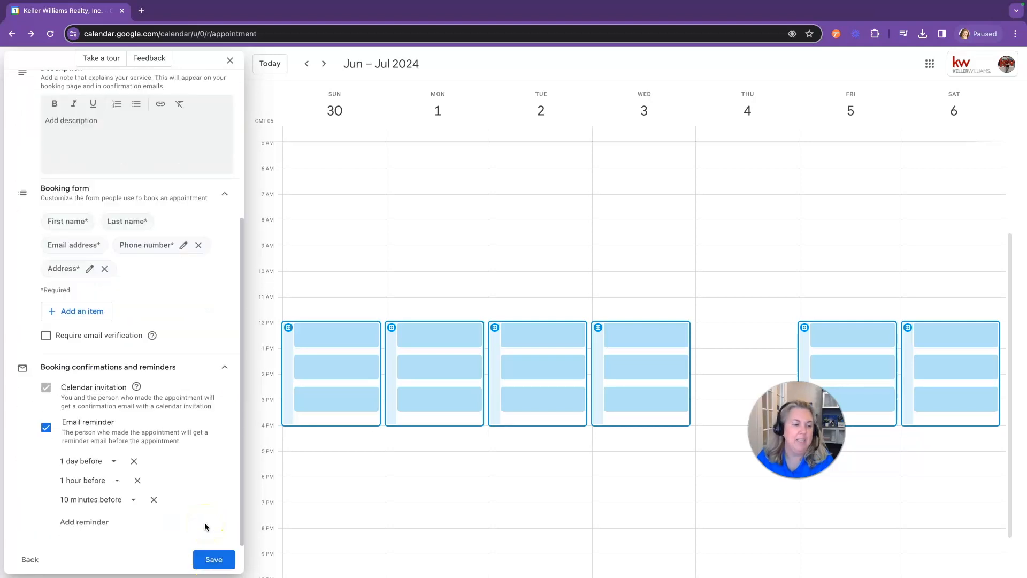
left_click(213, 560)
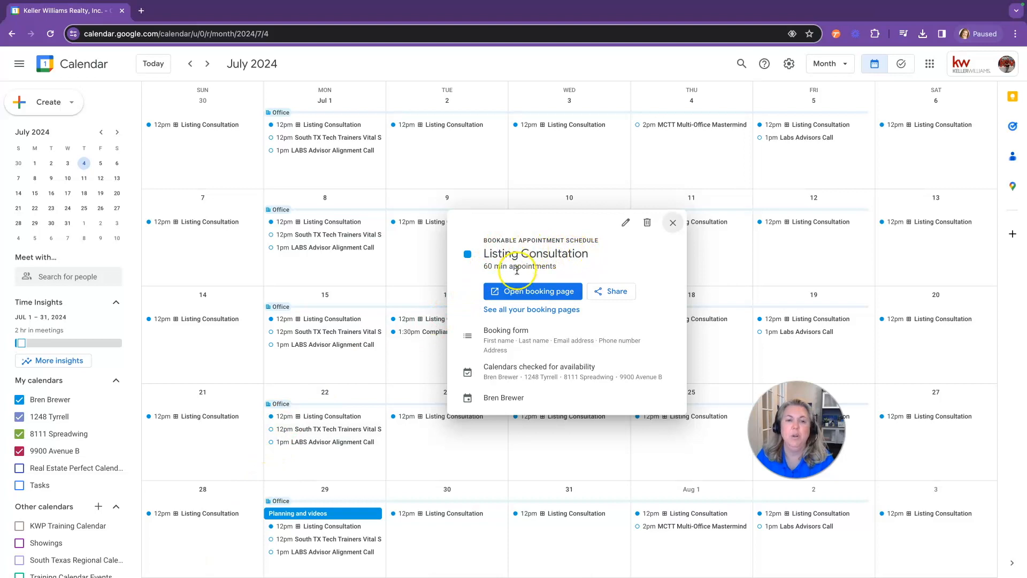
From the saved Listing Consultation event, open 'See all your booking pages'
left_click(521, 310)
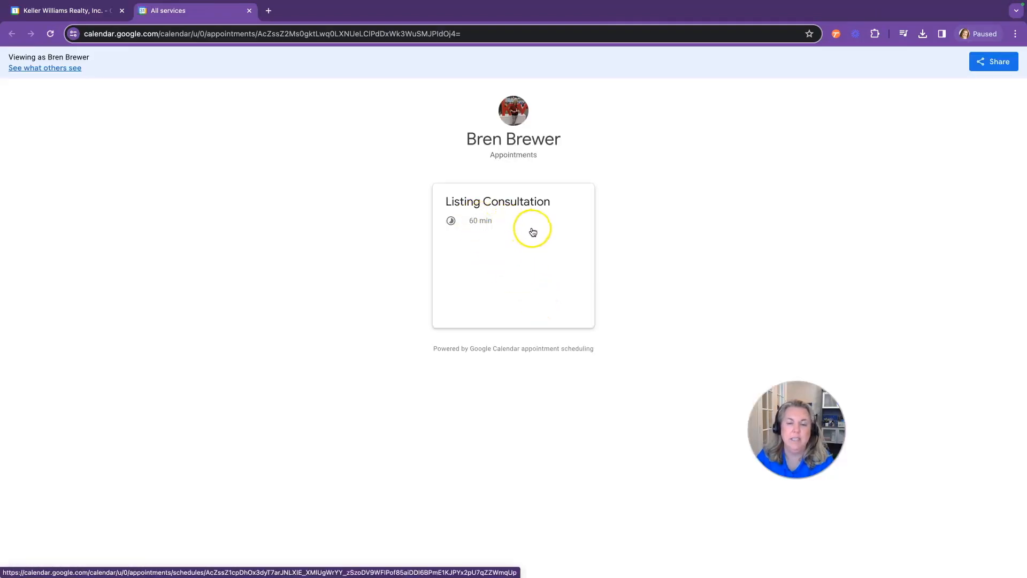
Try booking the Saturday, April 6 12:00pm Listing Consultation slot, cancel, and return to the calendar tab
left_click(526, 278)
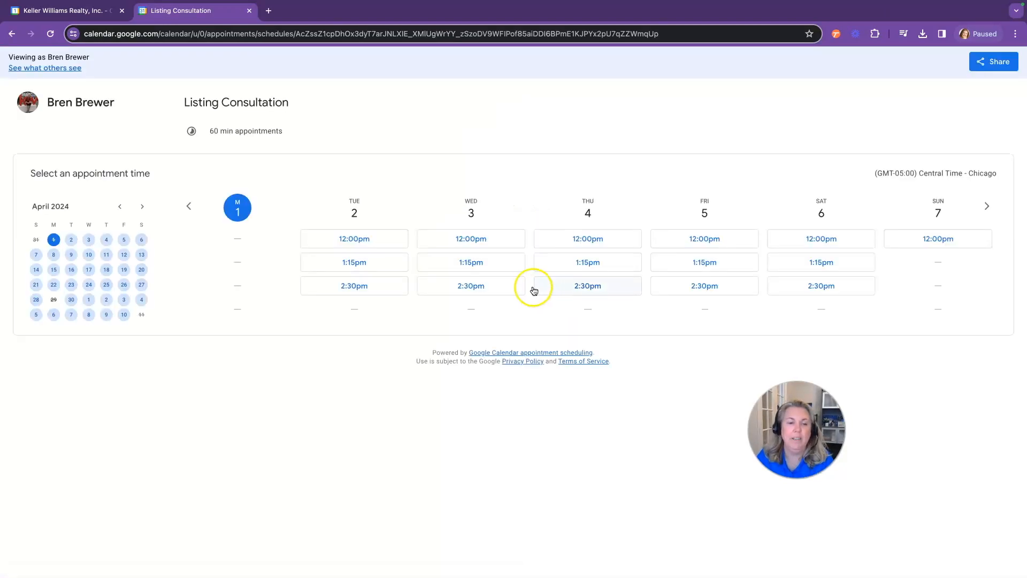
left_click(815, 240)
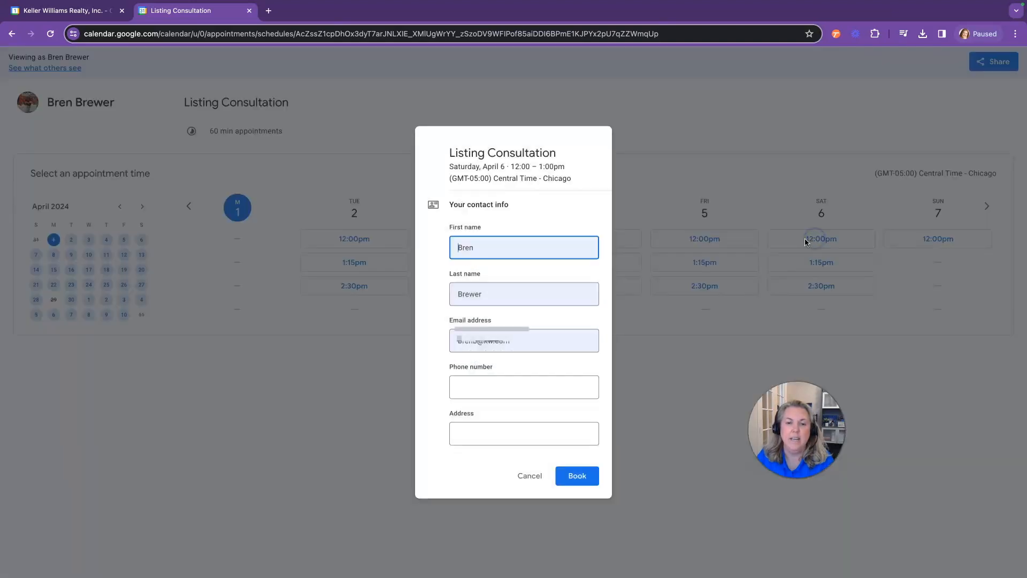
left_click(577, 476)
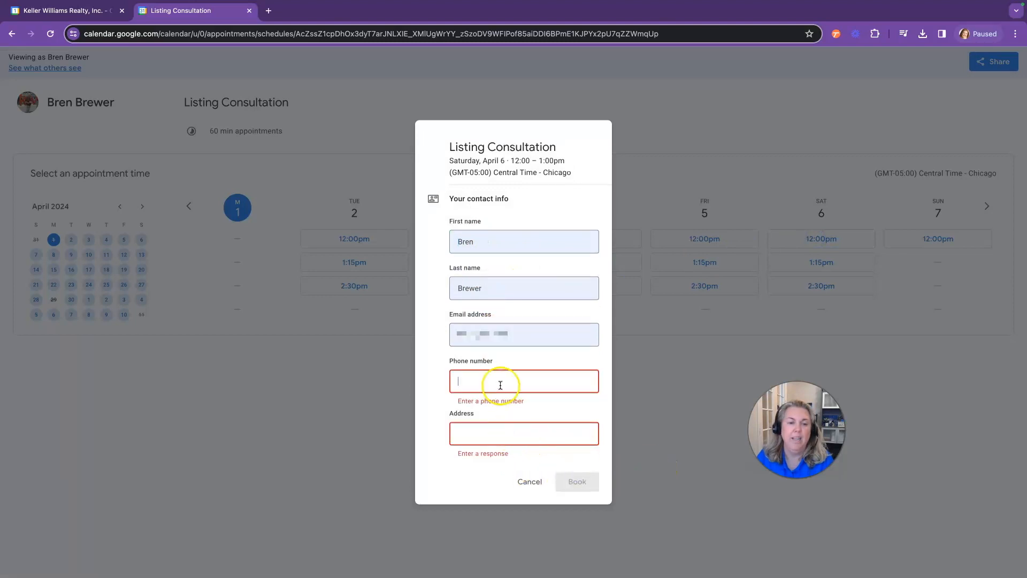
left_click(540, 487)
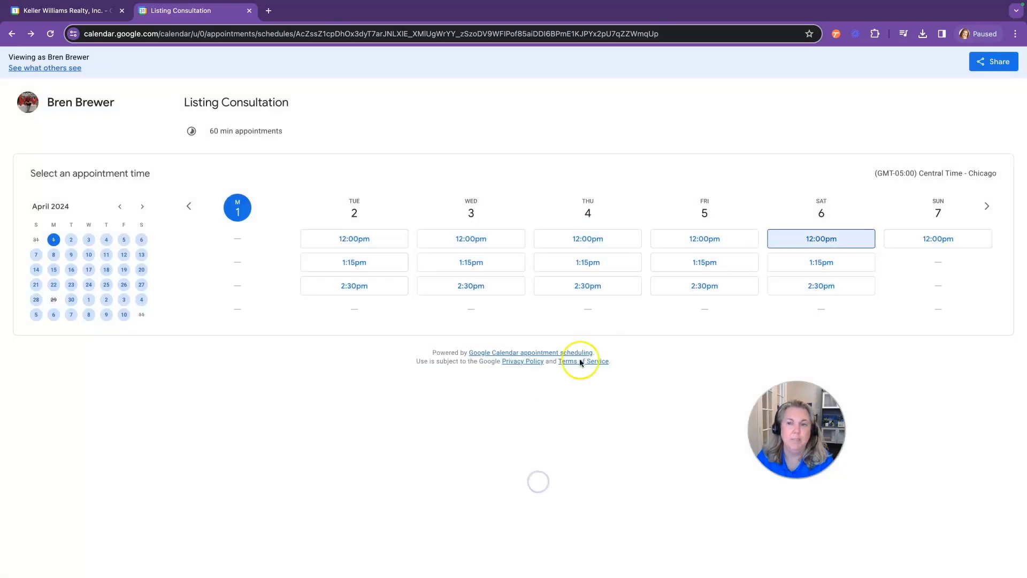
left_click(92, 14)
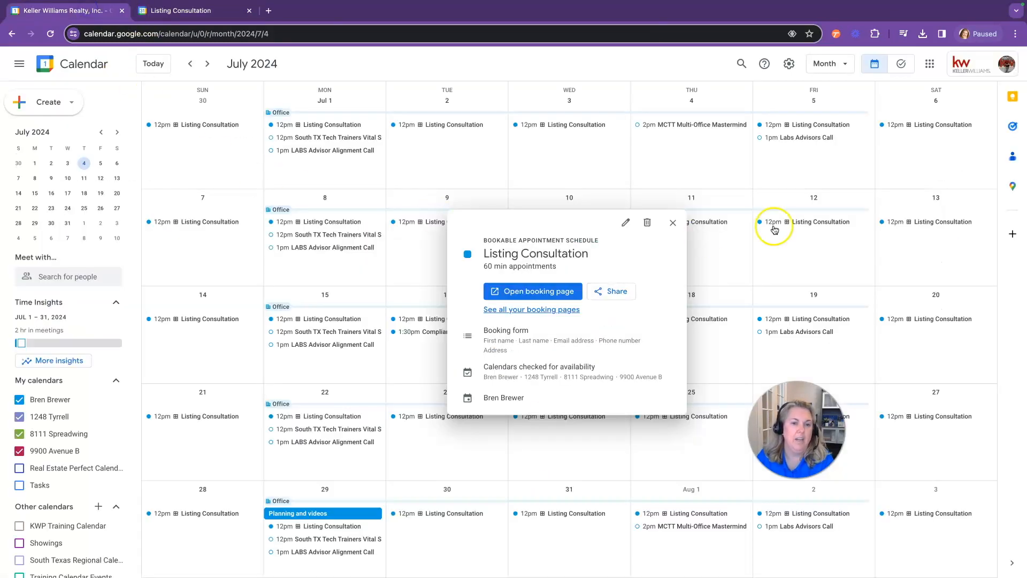
Close the Listing Consultation details and editor, and discard the untitled event draft
left_click(675, 223)
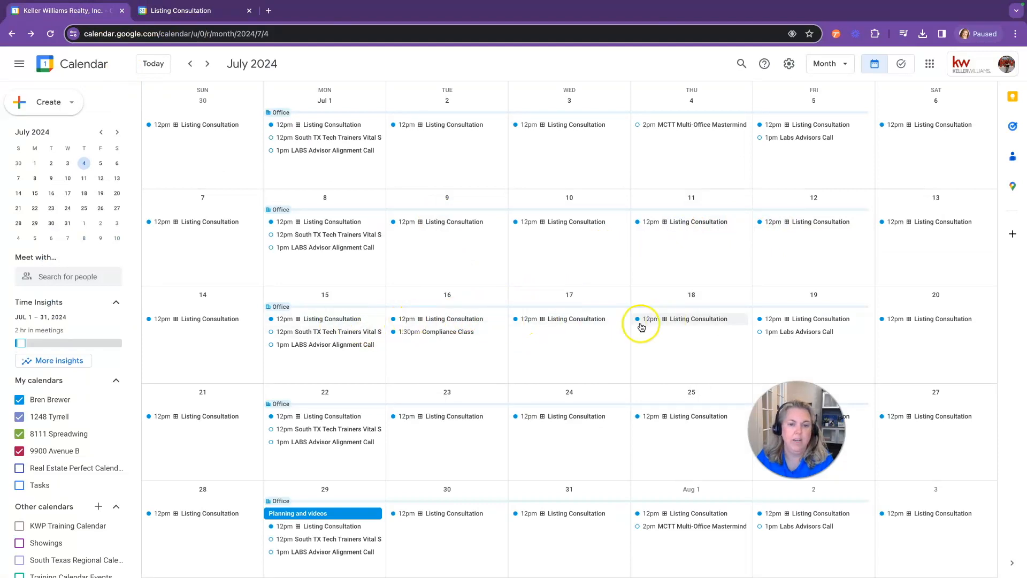
left_click(322, 320)
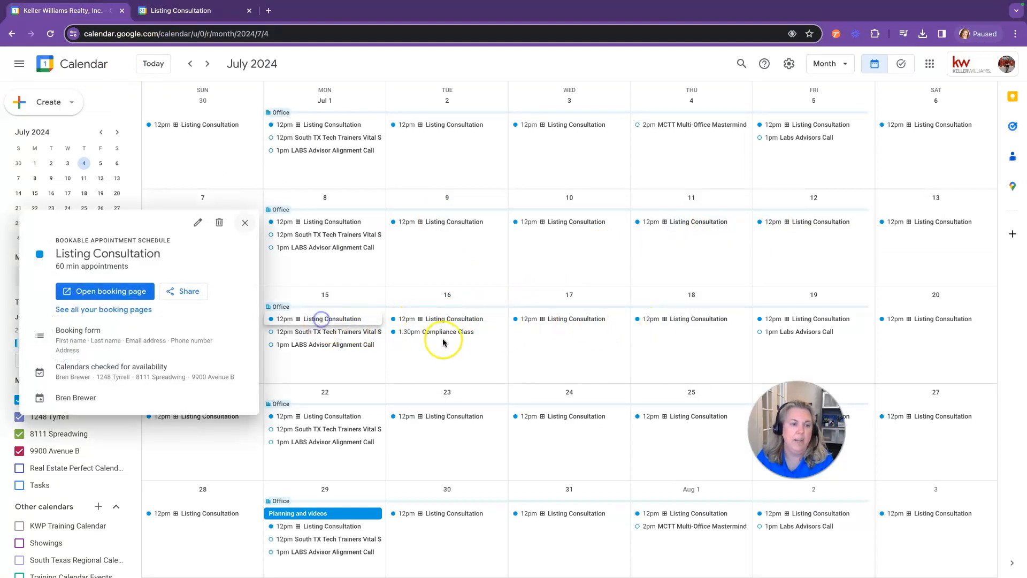
left_click(198, 224)
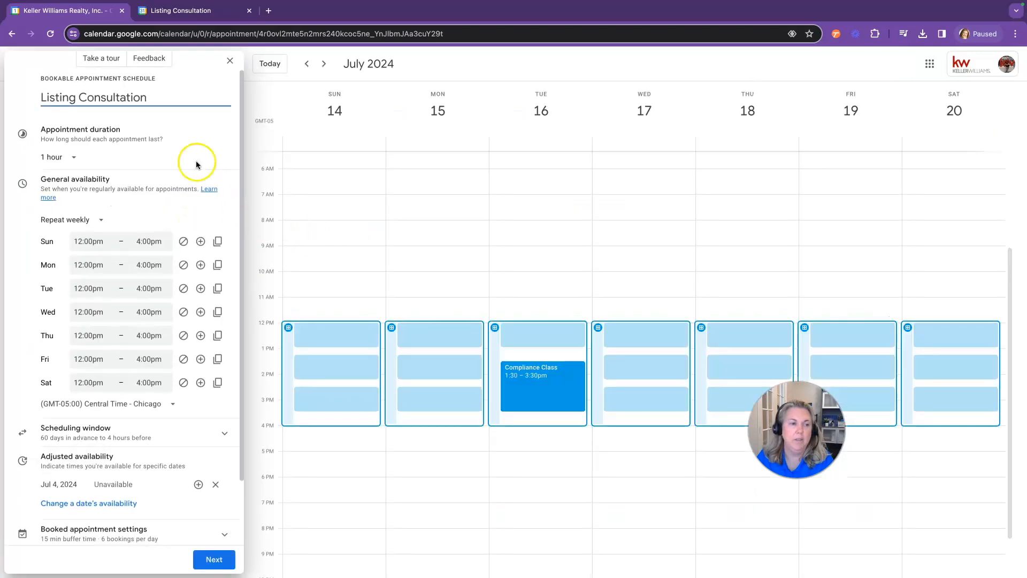
left_click(230, 67)
left_click(46, 102)
left_click(51, 130)
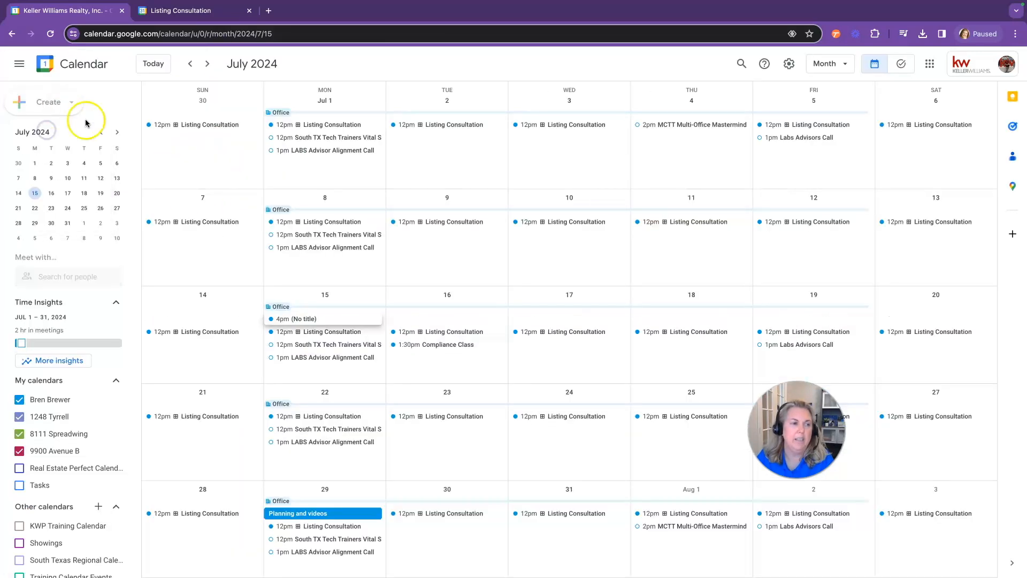
left_click(774, 182)
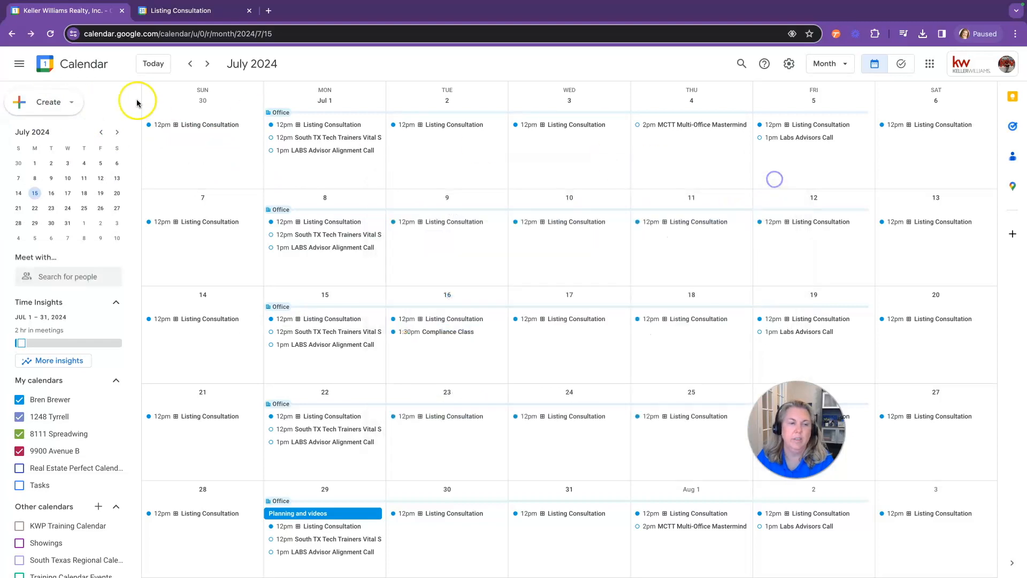
Start a new appointment schedule available 12:00pm–4:00pm every day, including weekends
left_click(46, 101)
left_click(49, 217)
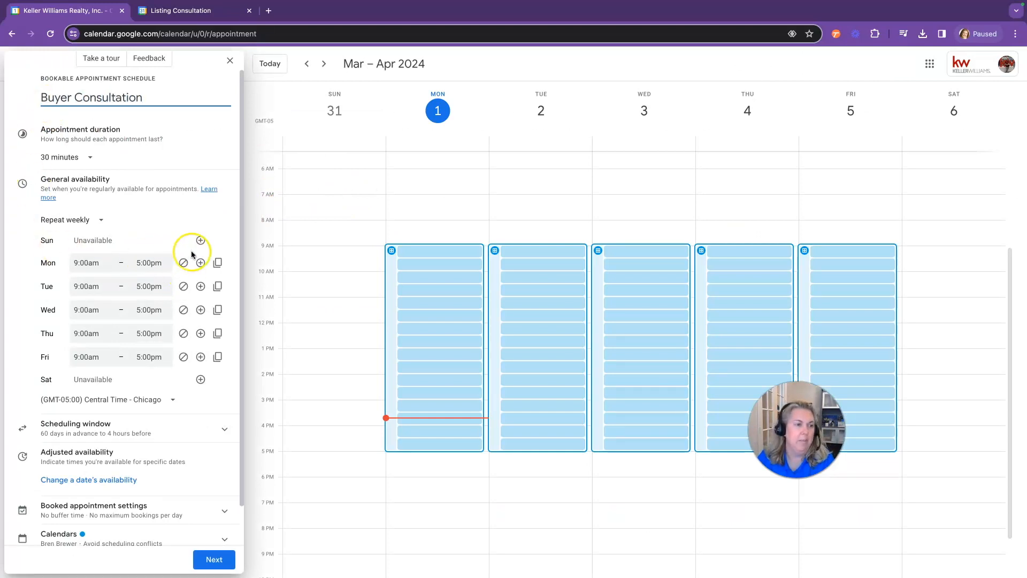
left_click(201, 241)
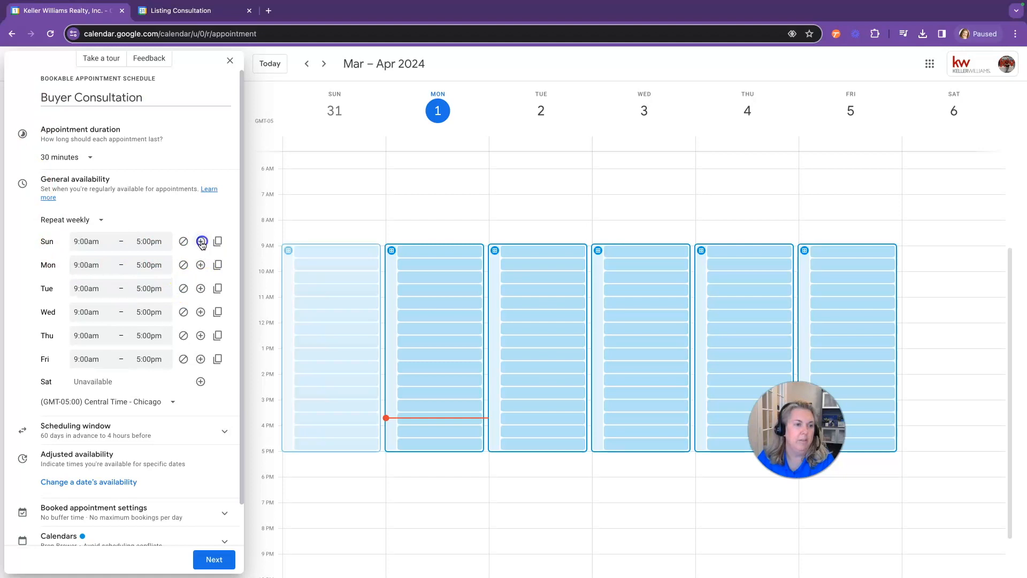
left_click(201, 381)
left_click(90, 241)
scroll(112, 302, "down", 3)
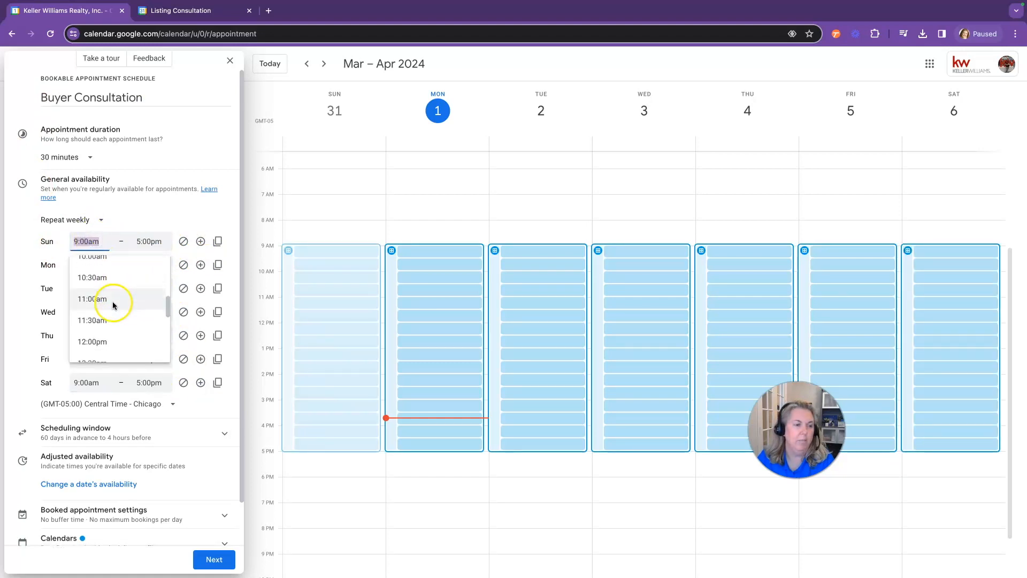
left_click(105, 326)
left_click(157, 241)
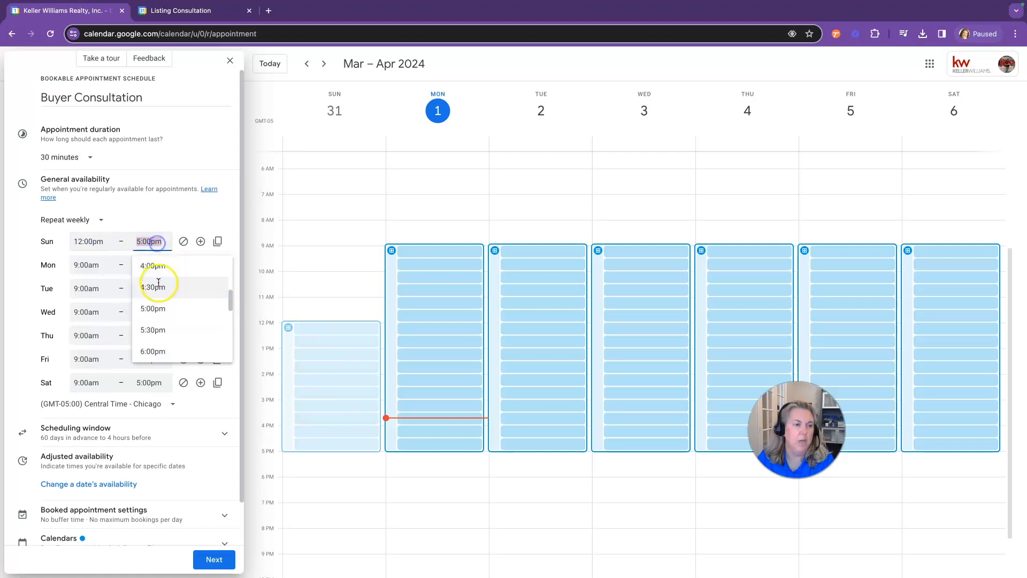
left_click(156, 266)
left_click(223, 240)
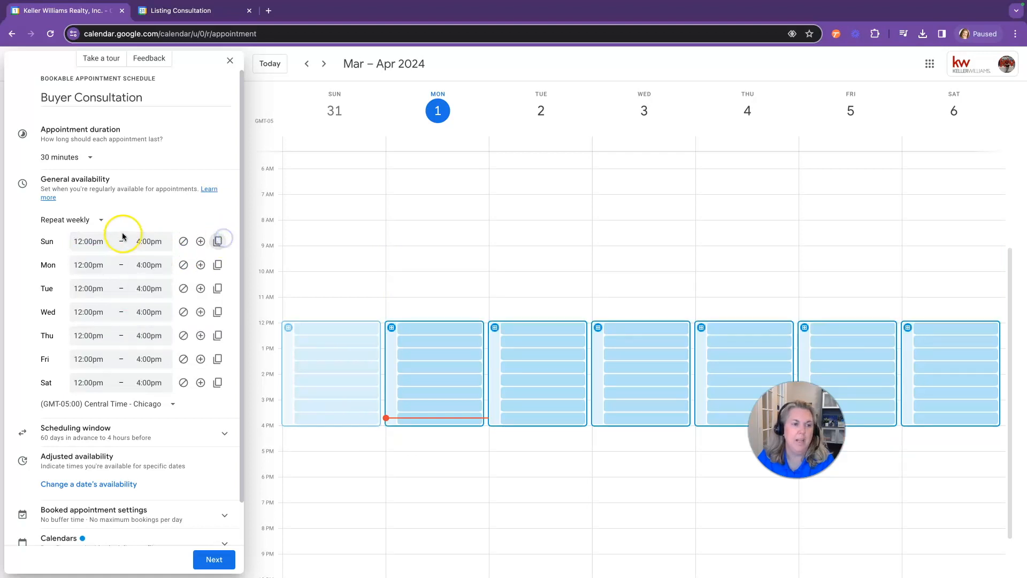
scroll(189, 365, "down", 1)
scroll(188, 365, "down", 1)
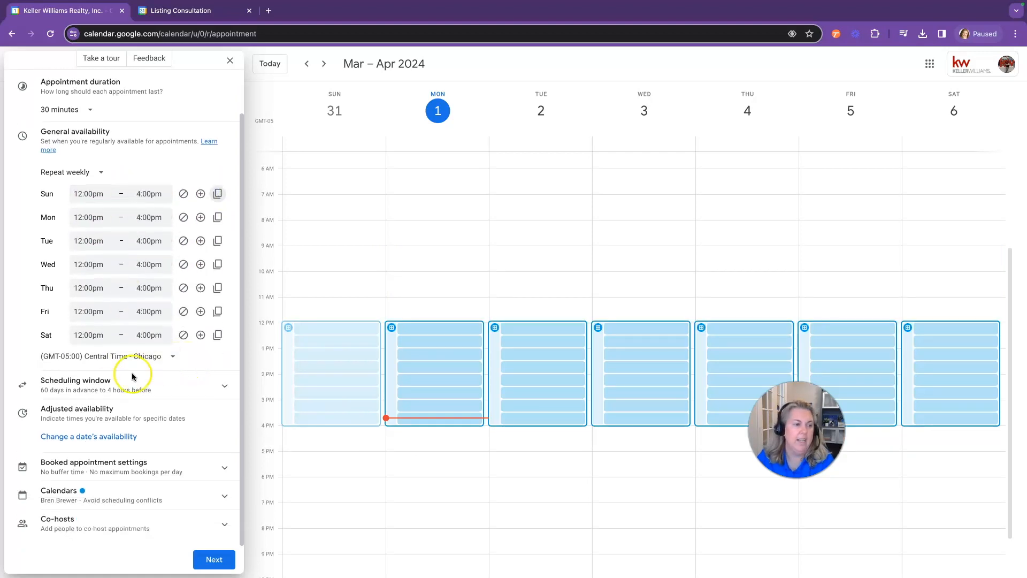
Mark July 4, 2024 unavailable and continue to the booking page settings
left_click(124, 436)
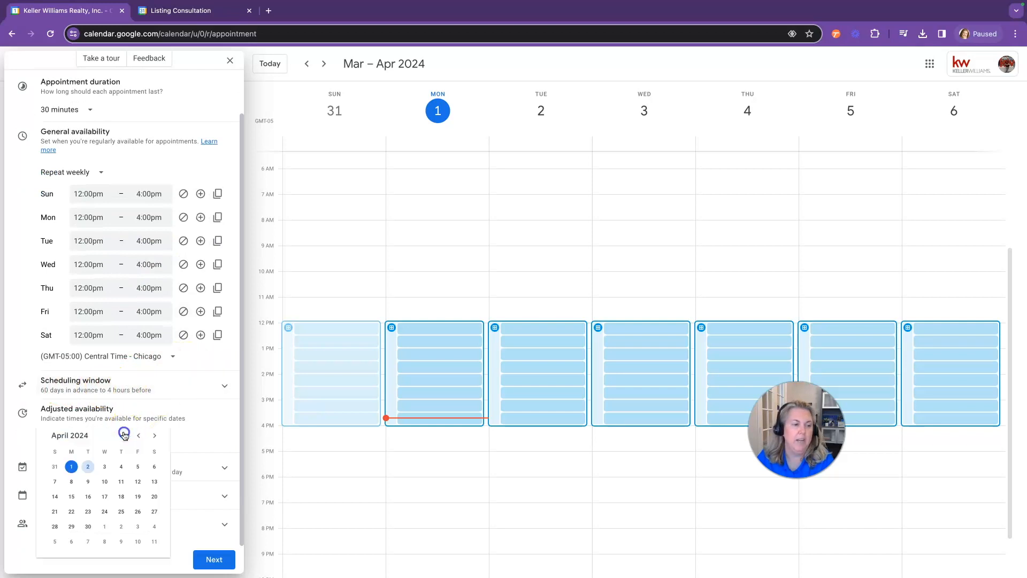
left_click(154, 437)
left_click(155, 438)
left_click(121, 466)
left_click(183, 437)
scroll(165, 397, "down", 1)
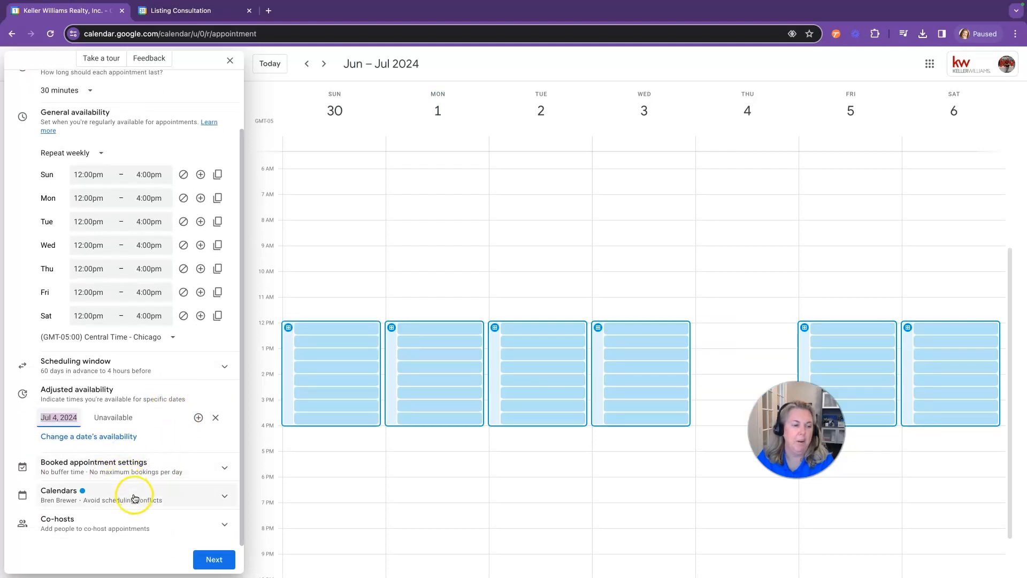
left_click(96, 506)
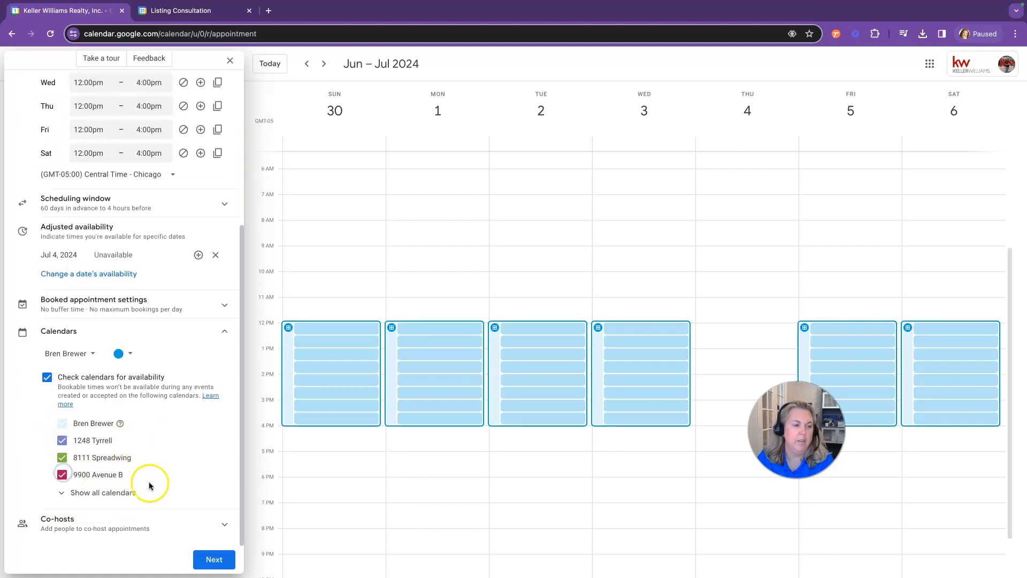
left_click(214, 560)
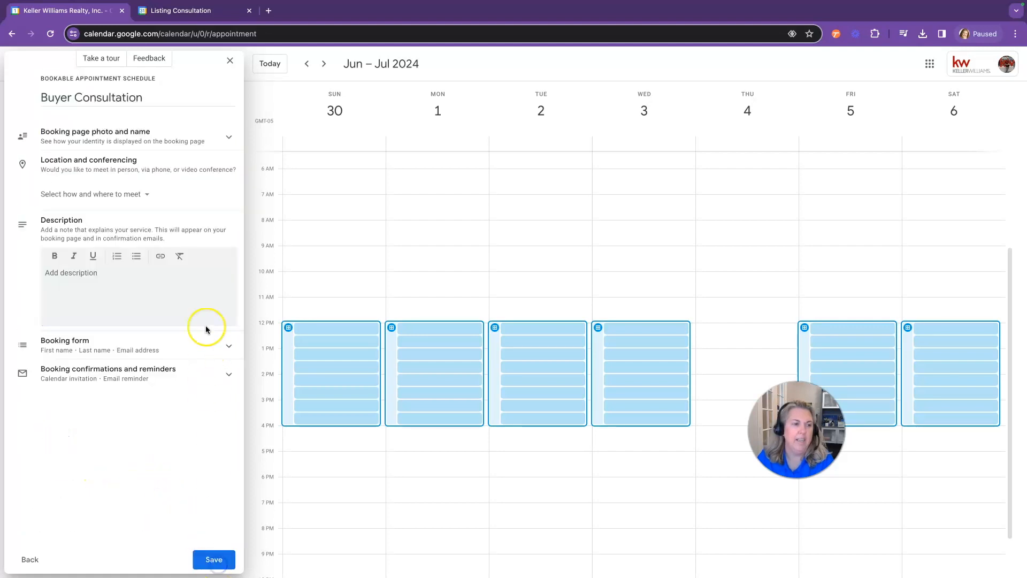
Set the Buyer Consultation as an in-person meeting at a street address in Spring, Texas
left_click(127, 195)
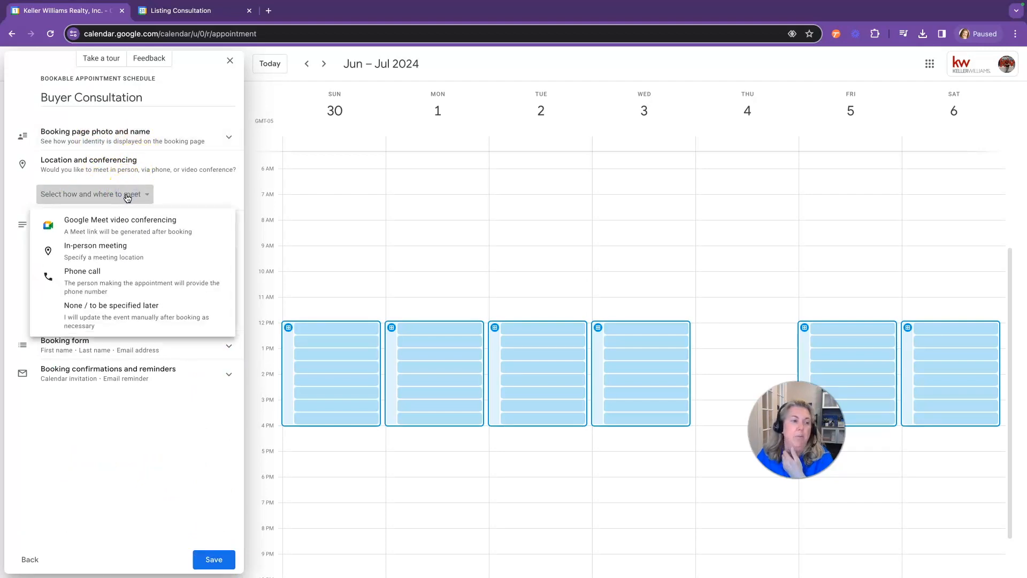
left_click(115, 250)
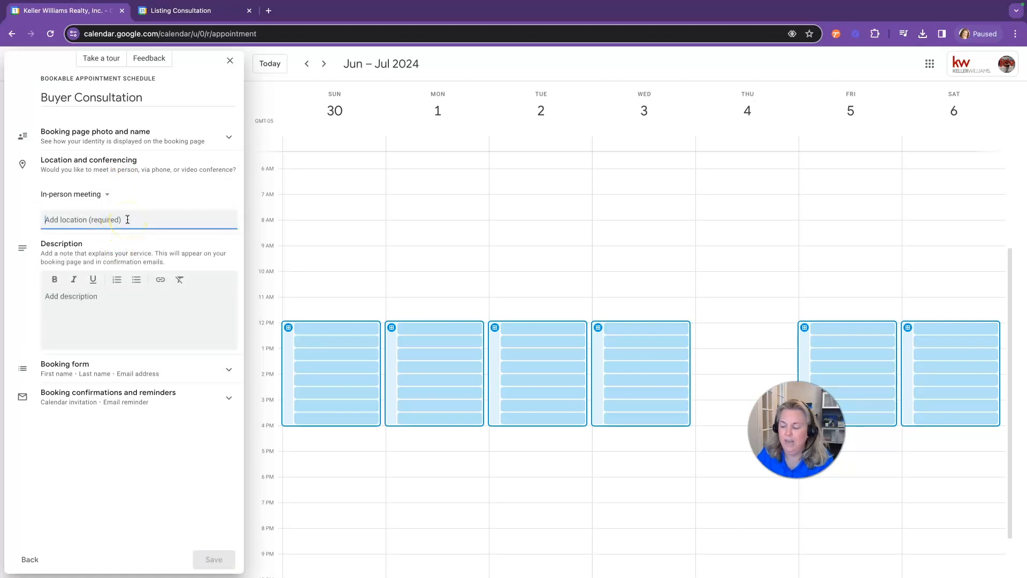
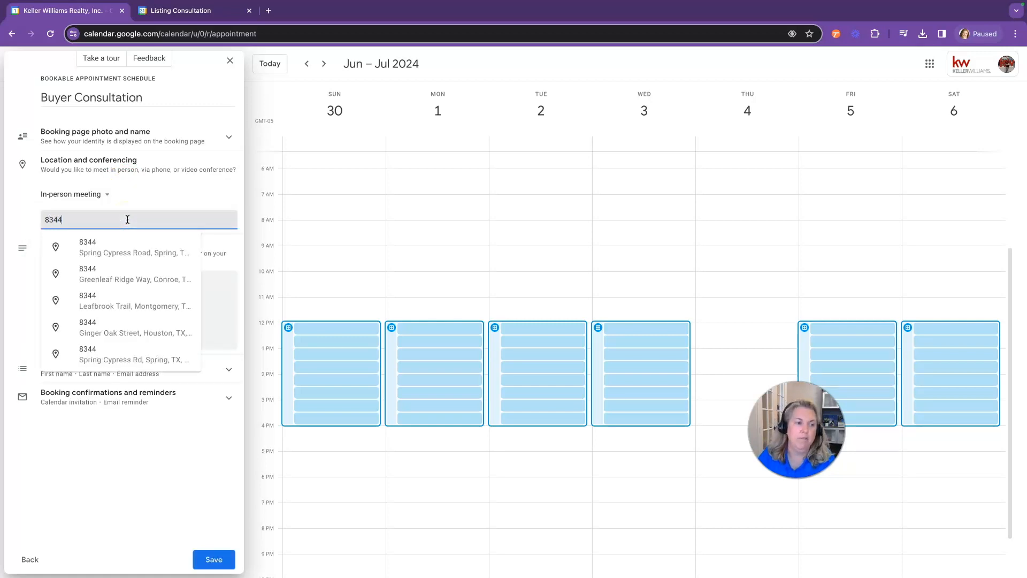
left_click(146, 249)
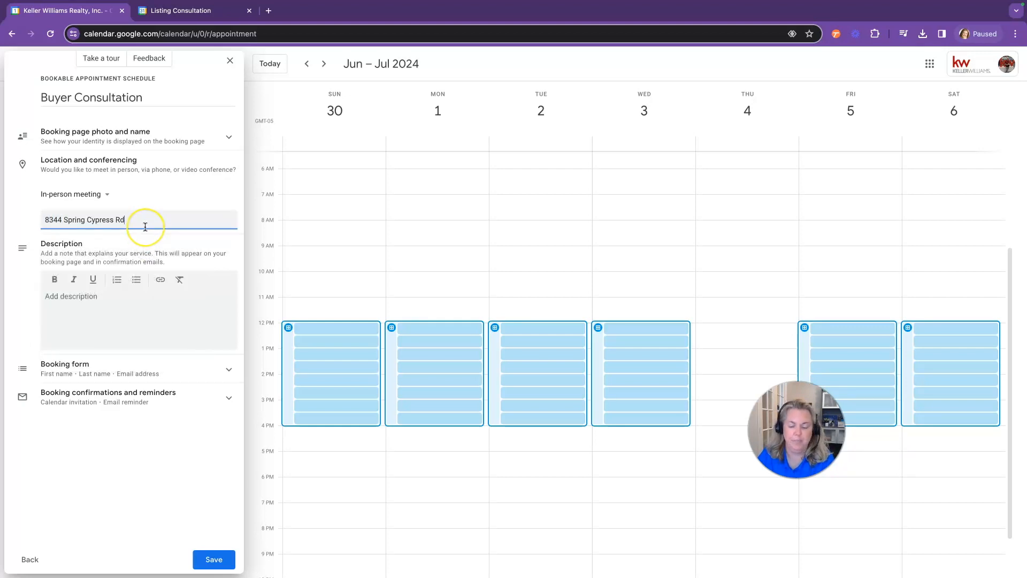
left_click(147, 193)
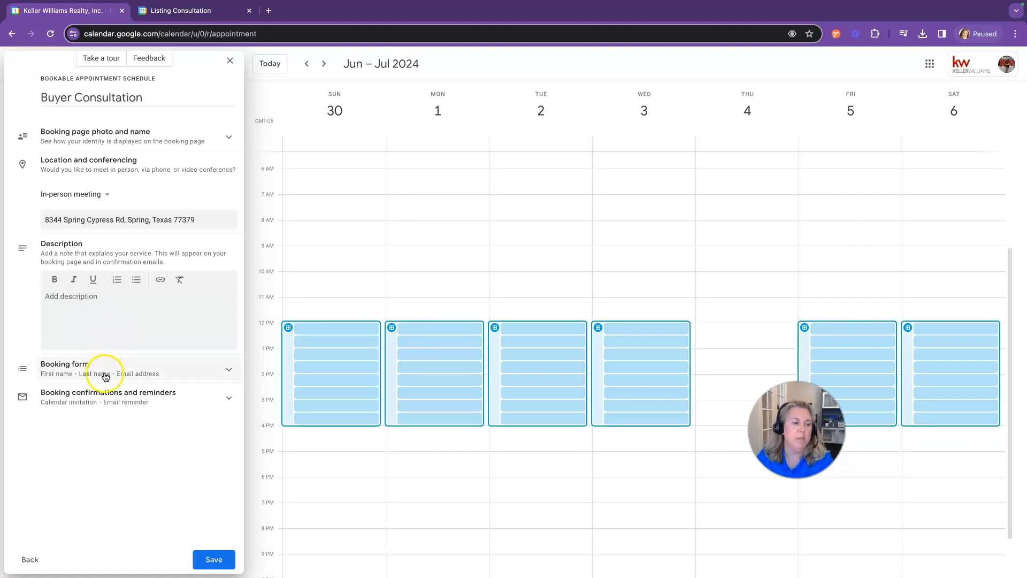
Add a required phone number field to the booking form
left_click(205, 364)
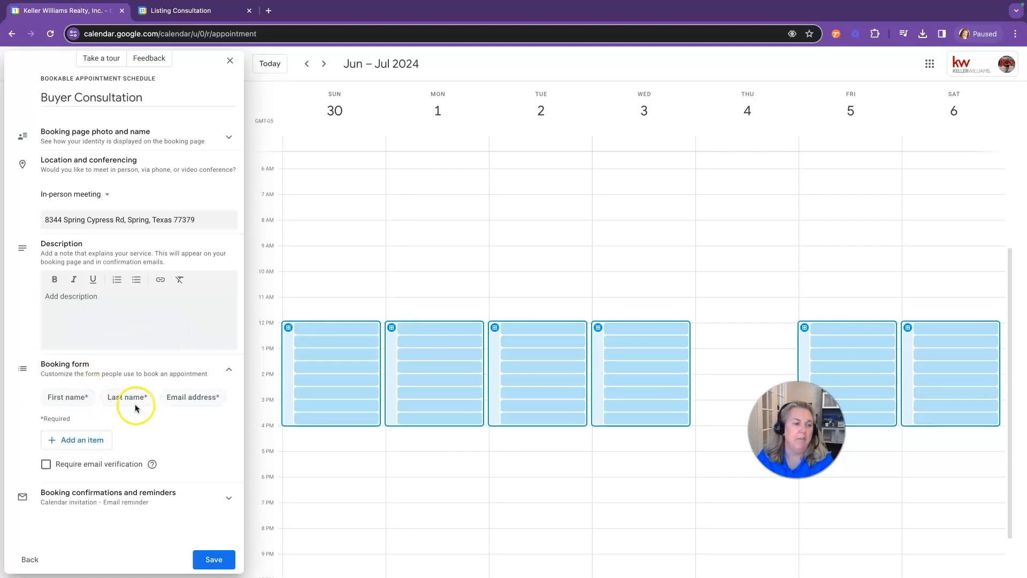
left_click(93, 440)
left_click(439, 326)
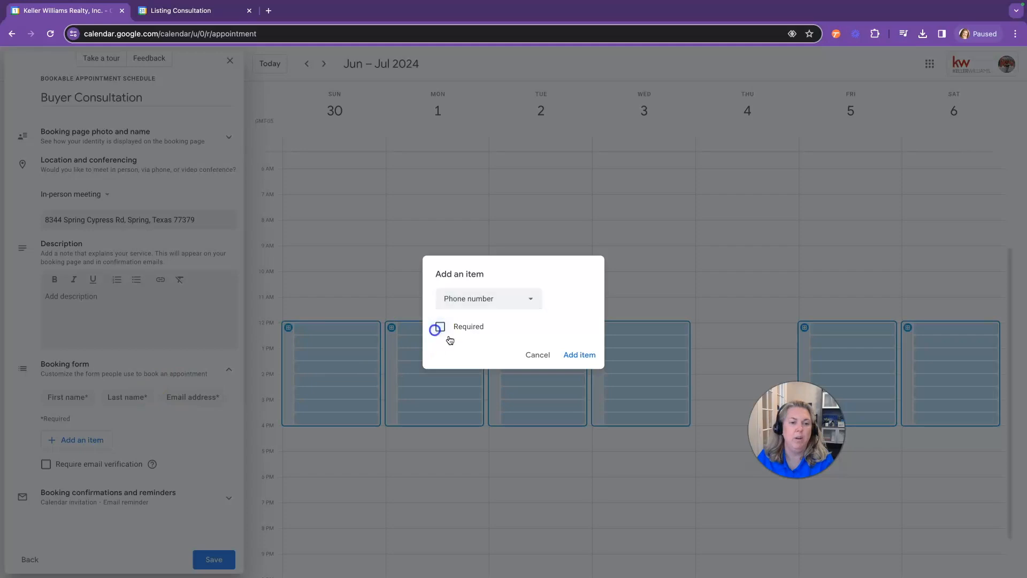
left_click(581, 356)
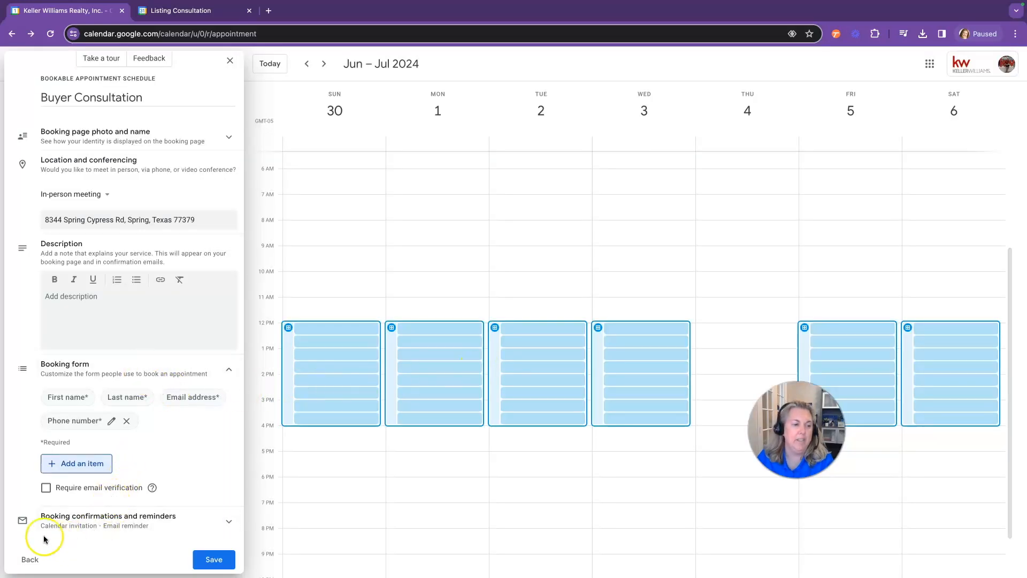
Keep the 1-day reminder, add email reminders 1 hour and 10 minutes before, and save the schedule
left_click(157, 524)
scroll(156, 488, "down", 2)
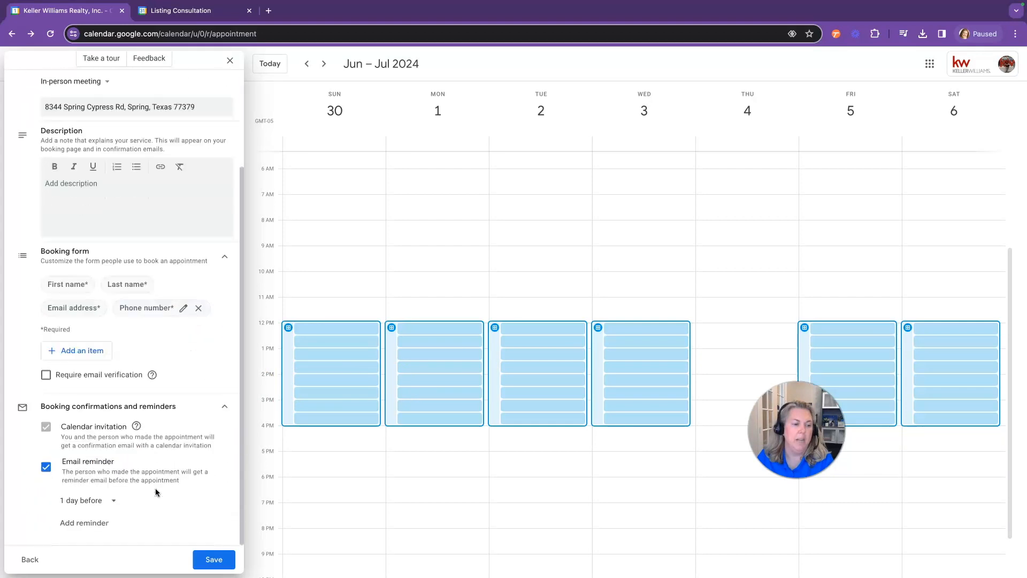
left_click(114, 501)
left_click(115, 502)
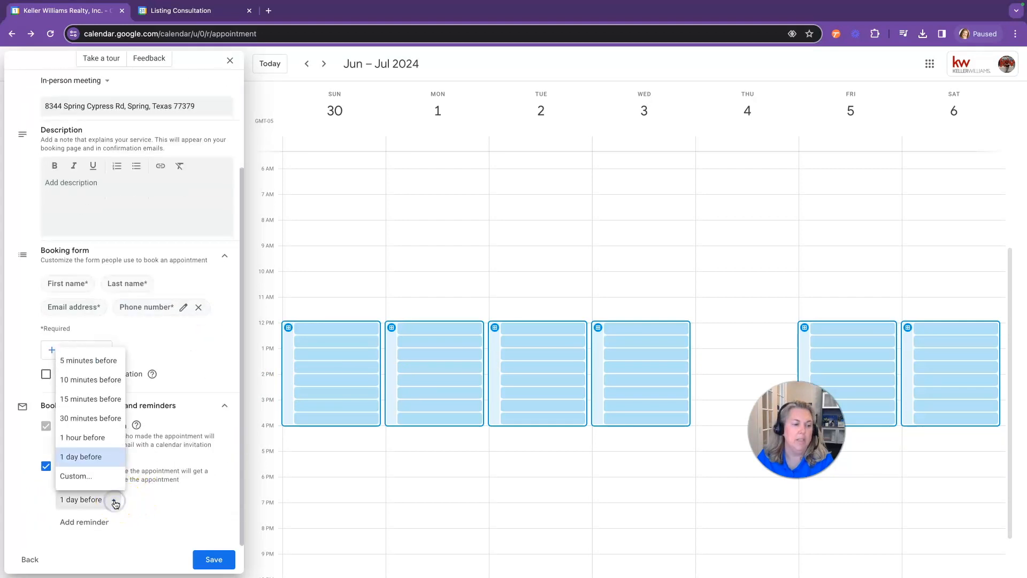
left_click(115, 502)
left_click(89, 520)
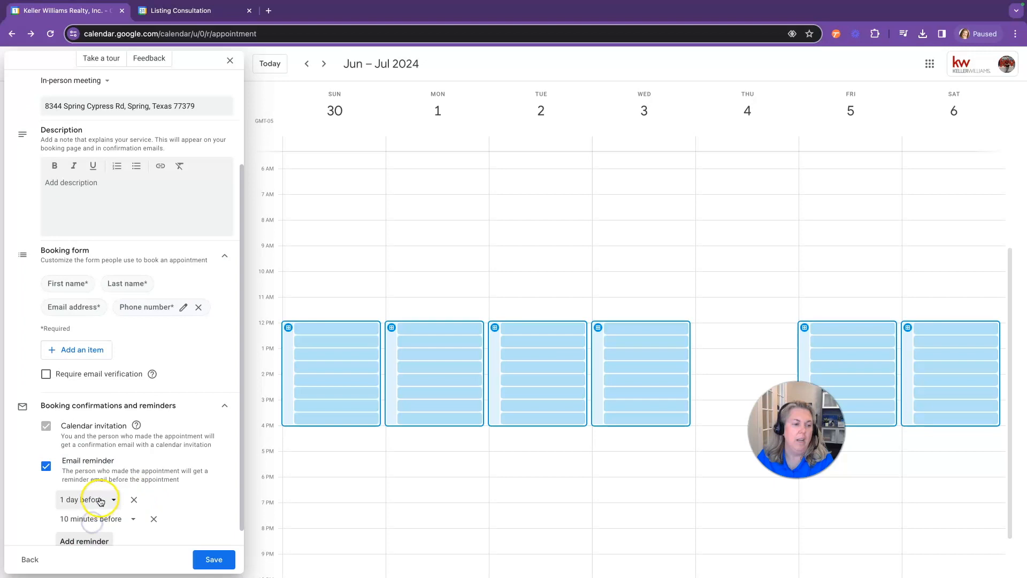
left_click(100, 542)
scroll(115, 481, "down", 1)
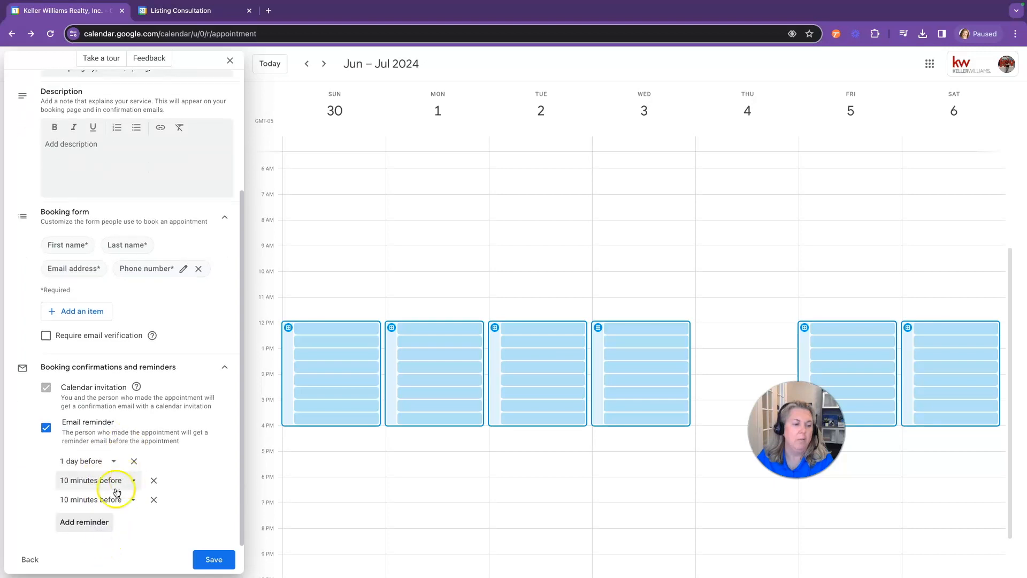
left_click(104, 499)
left_click(94, 437)
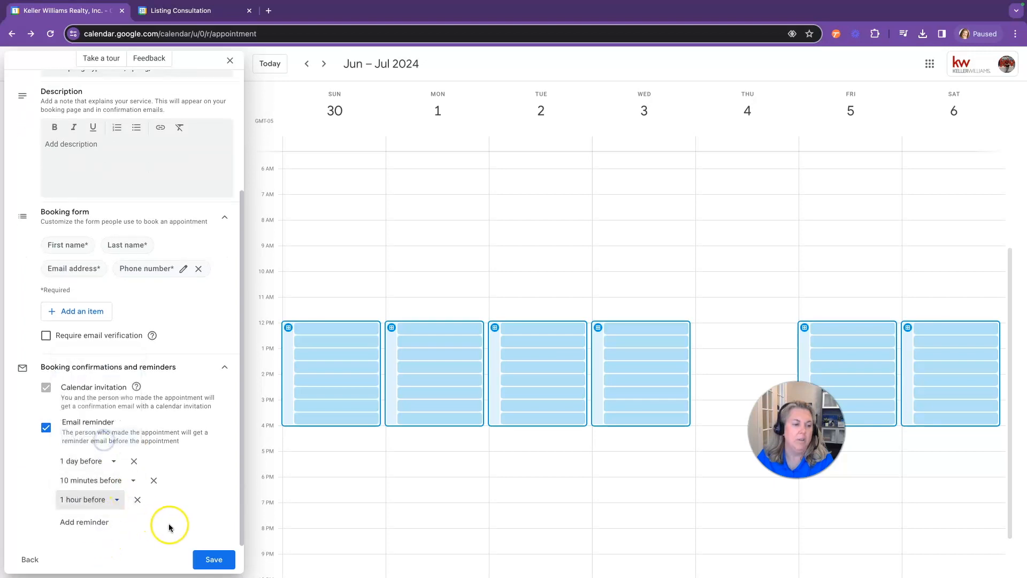
left_click(213, 559)
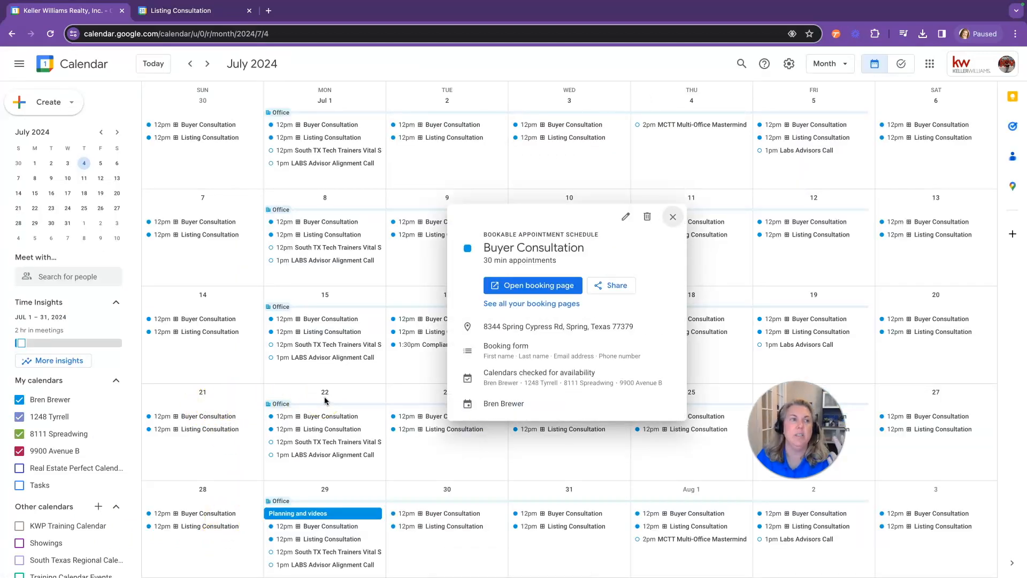
Open the Buyer Consultation booking page from the list of all booking pages
left_click(532, 304)
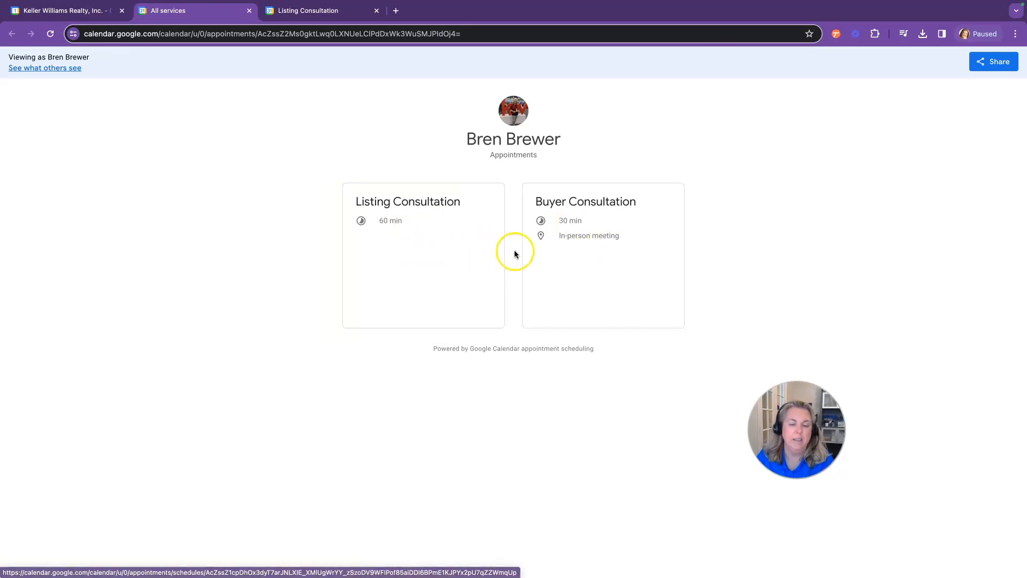
left_click(484, 252)
left_click(11, 33)
left_click(552, 245)
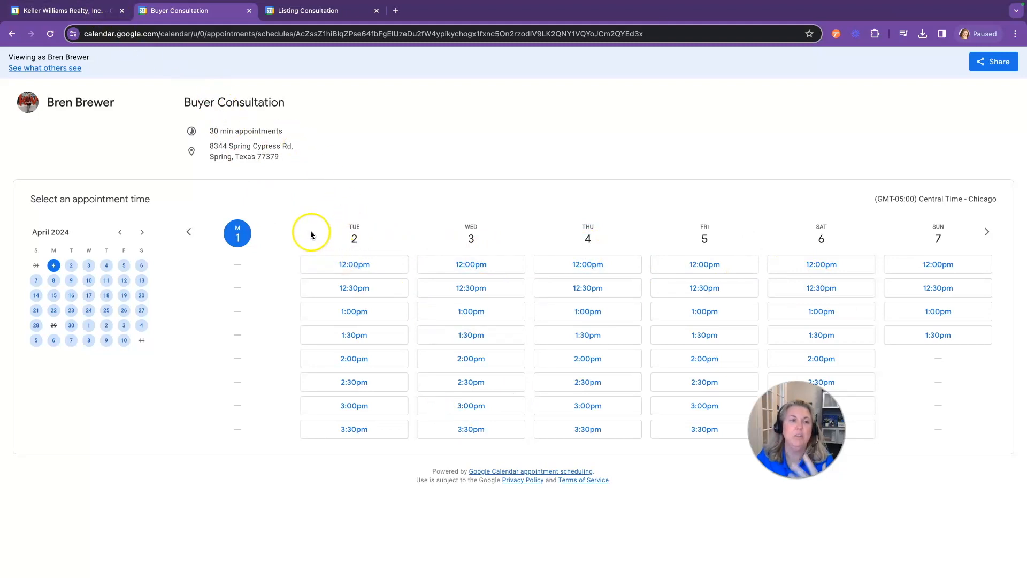
Book a test slot for Tuesday, April 2 at 12:00pm with autofilled contact details, then return to the calendar
left_click(363, 267)
left_click(514, 374)
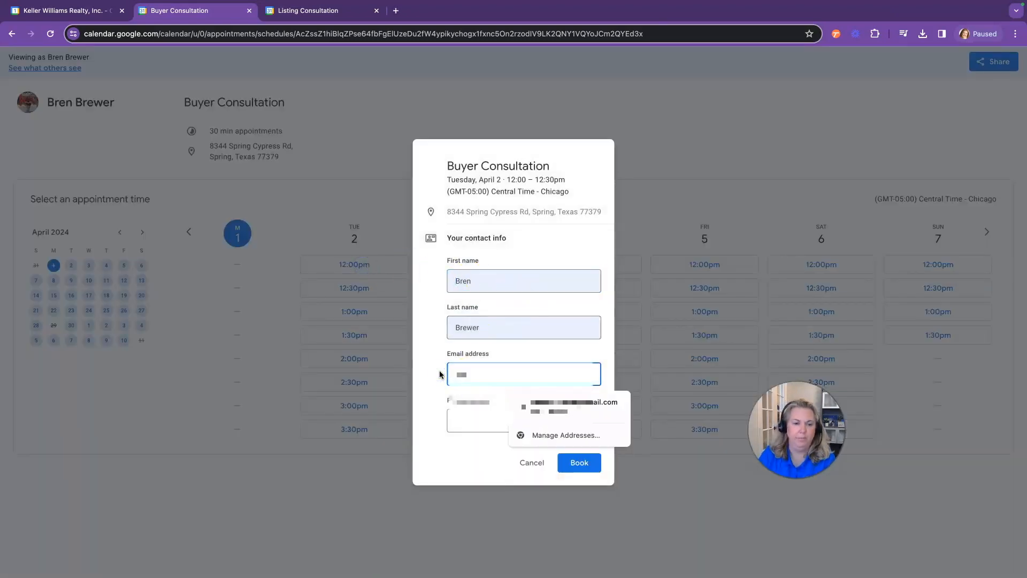
left_click(532, 408)
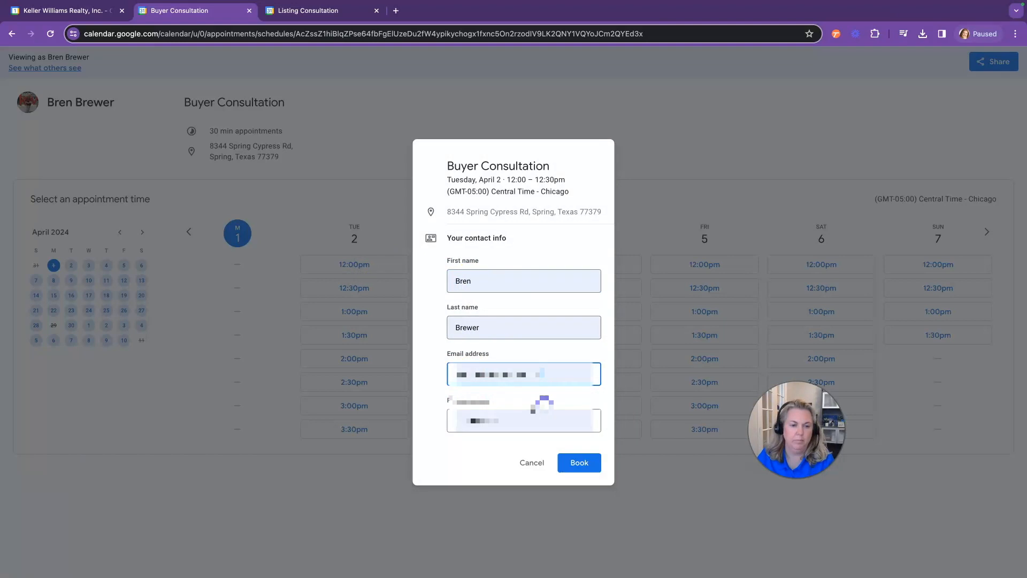
left_click(585, 462)
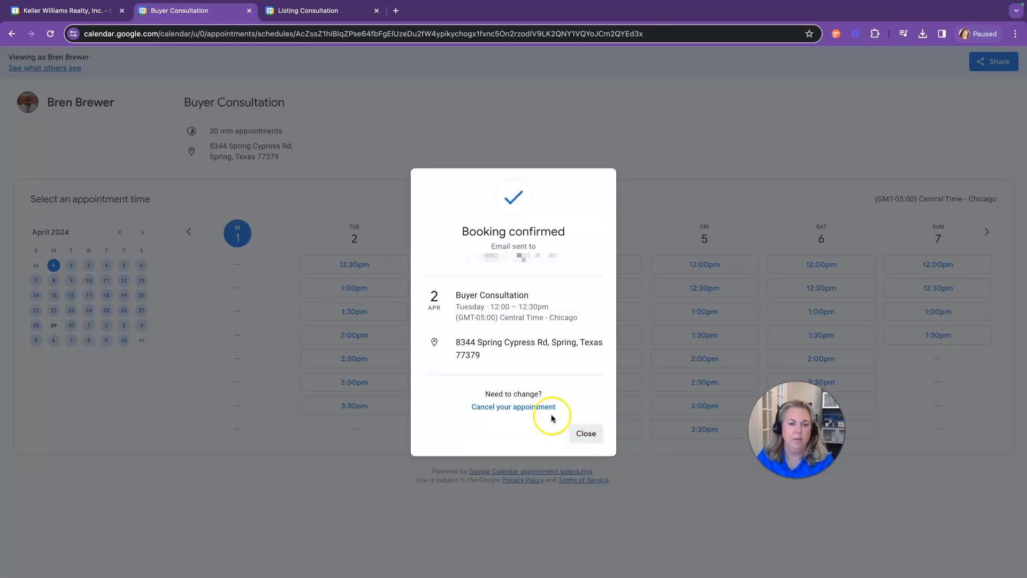
left_click(586, 432)
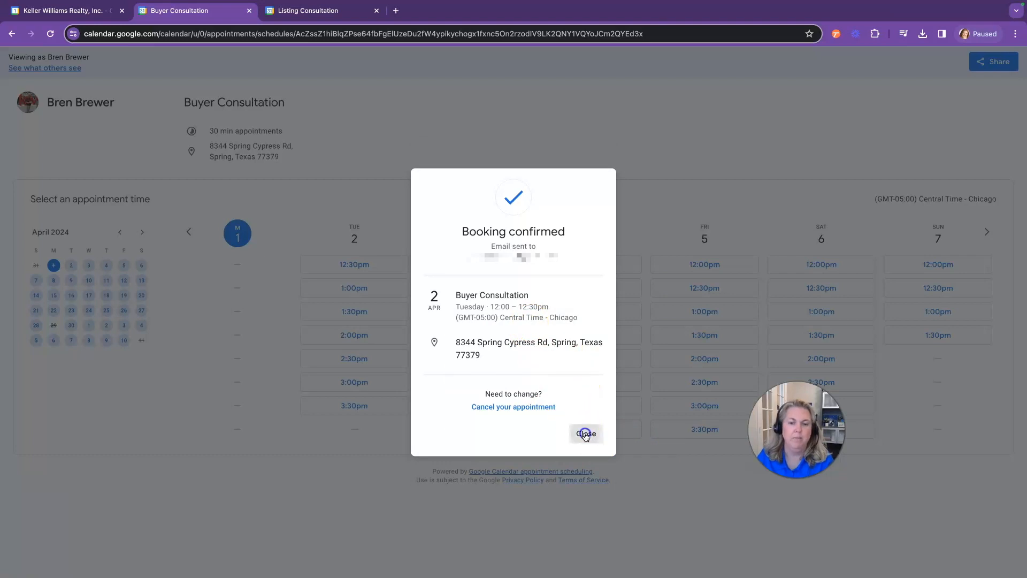
left_click(83, 12)
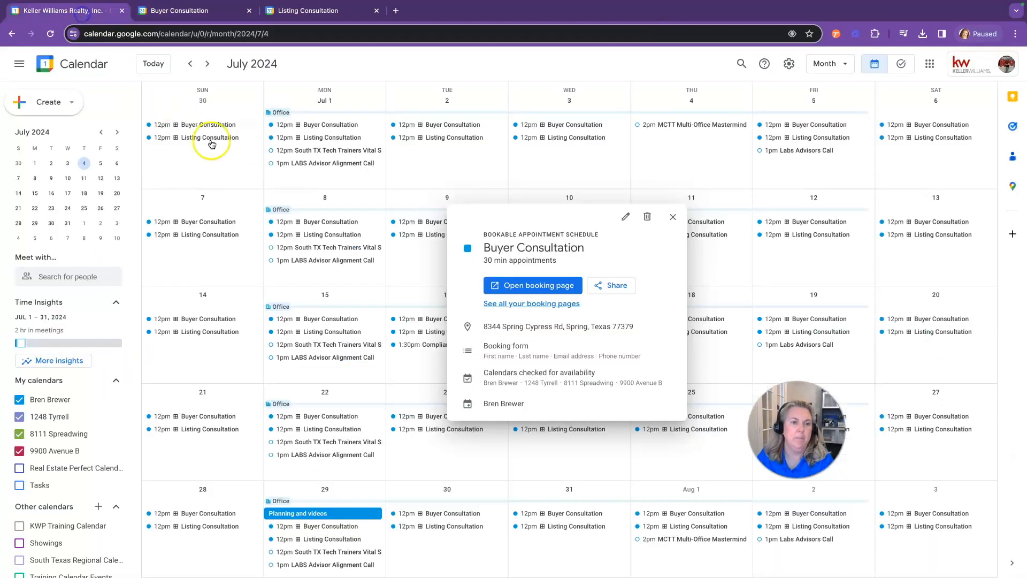
Jump to April 2024 and check the booked 12pm Buyer Consultation on Tuesday, April 2
left_click(670, 215)
key("t")
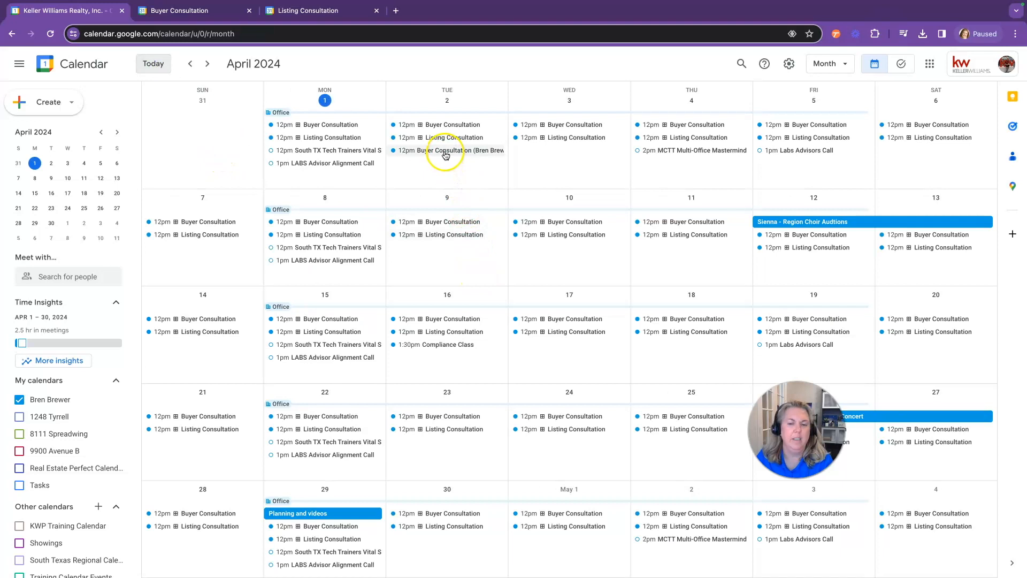
left_click(447, 152)
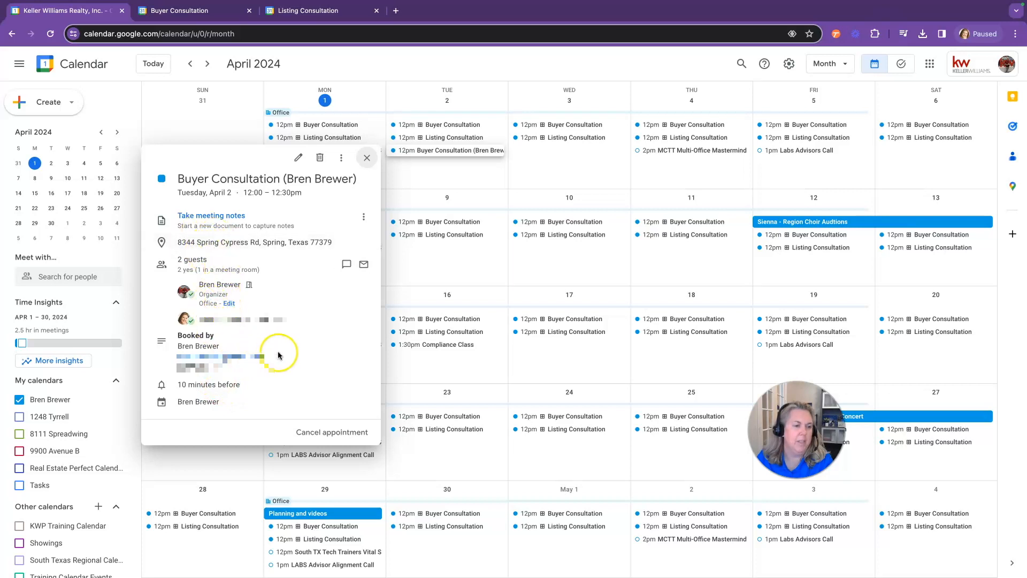
left_click(367, 158)
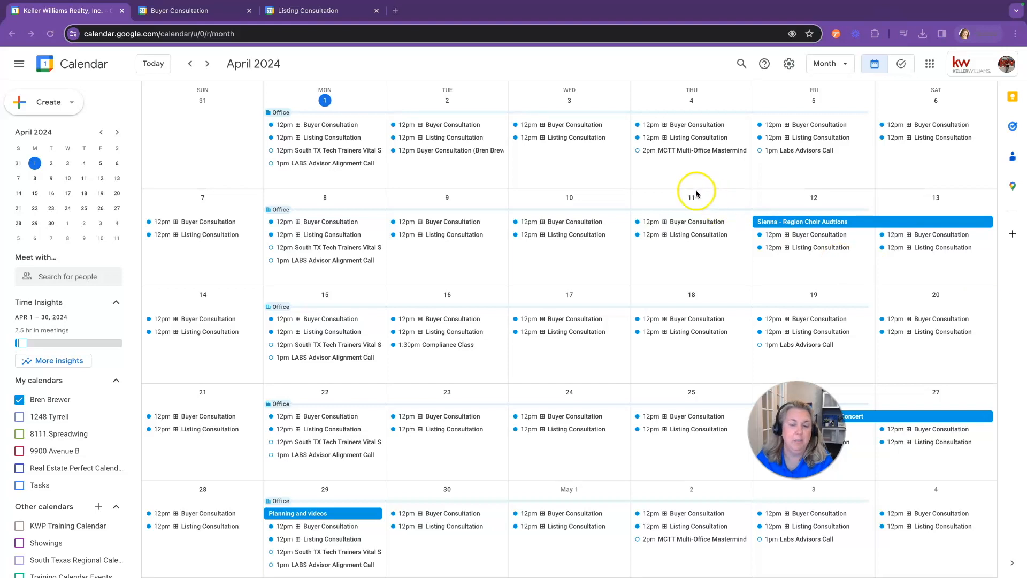
Go to the page listing all booking pages from the Buyer Consultation schedule details
left_click(194, 16)
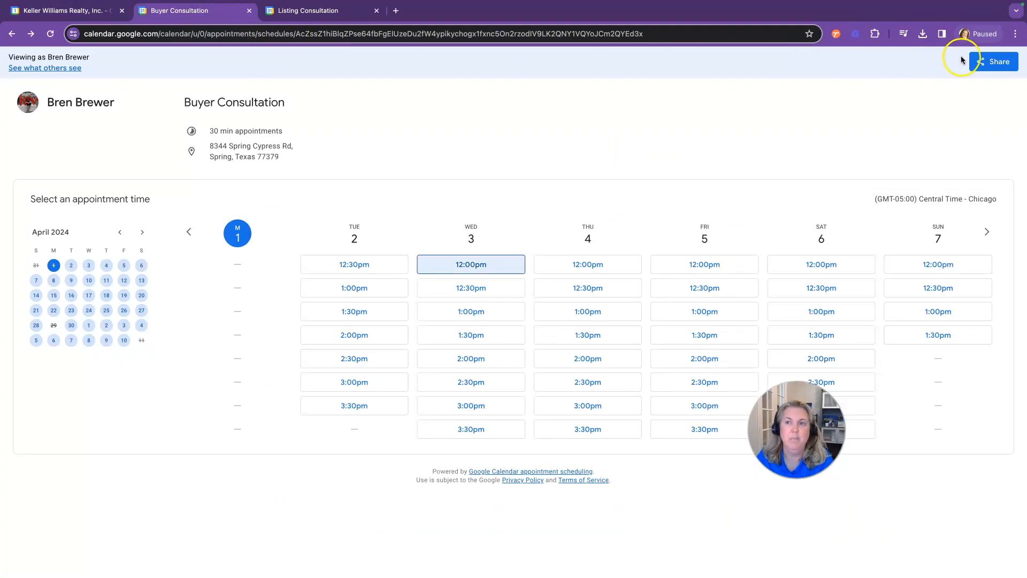
left_click(52, 16)
left_click(437, 127)
left_click(236, 220)
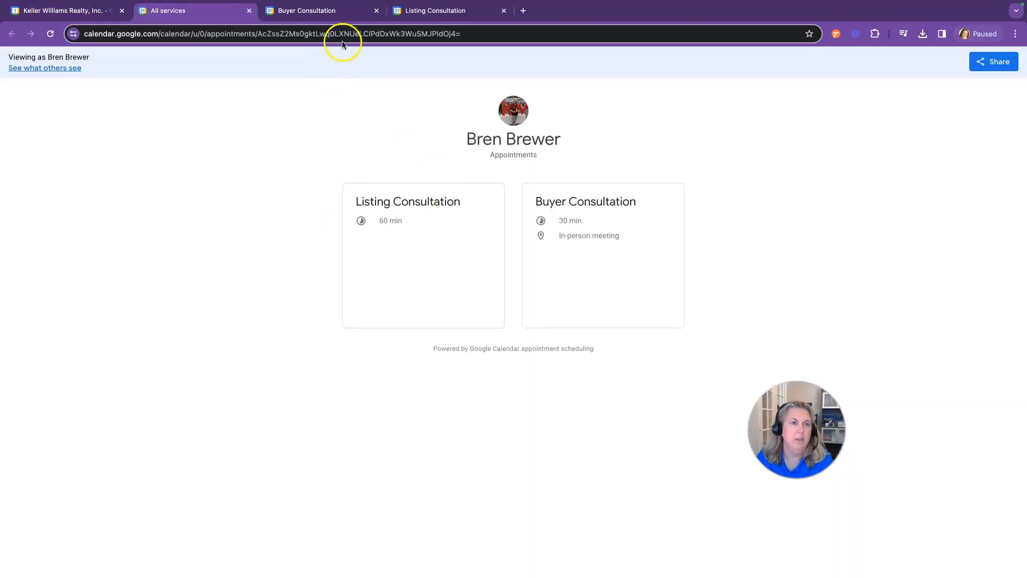
left_click(353, 34)
left_click(360, 35)
Copy the share link covering all appointment schedules and open a new browser tab
left_click(1006, 59)
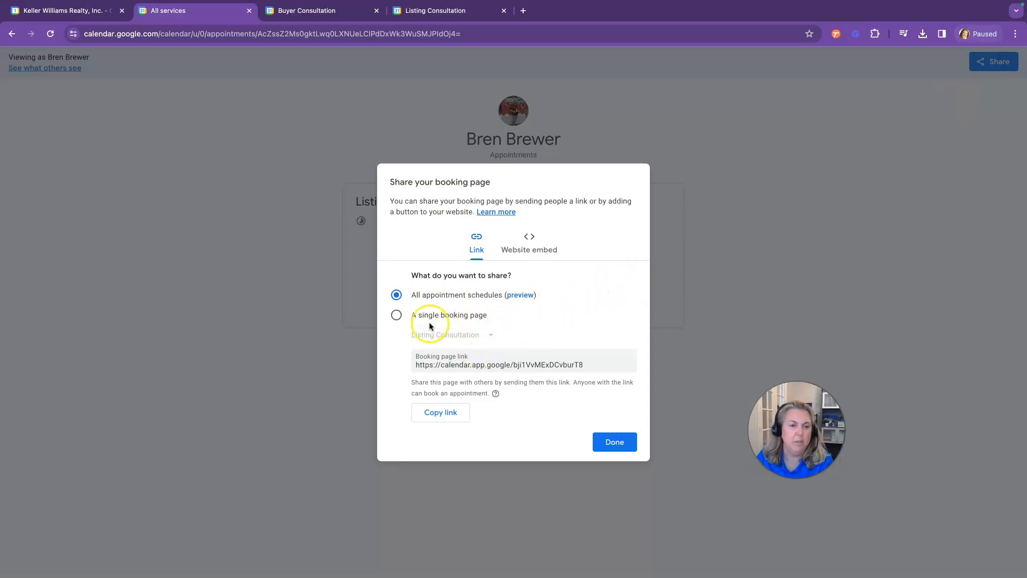
left_click(396, 315)
left_click(452, 335)
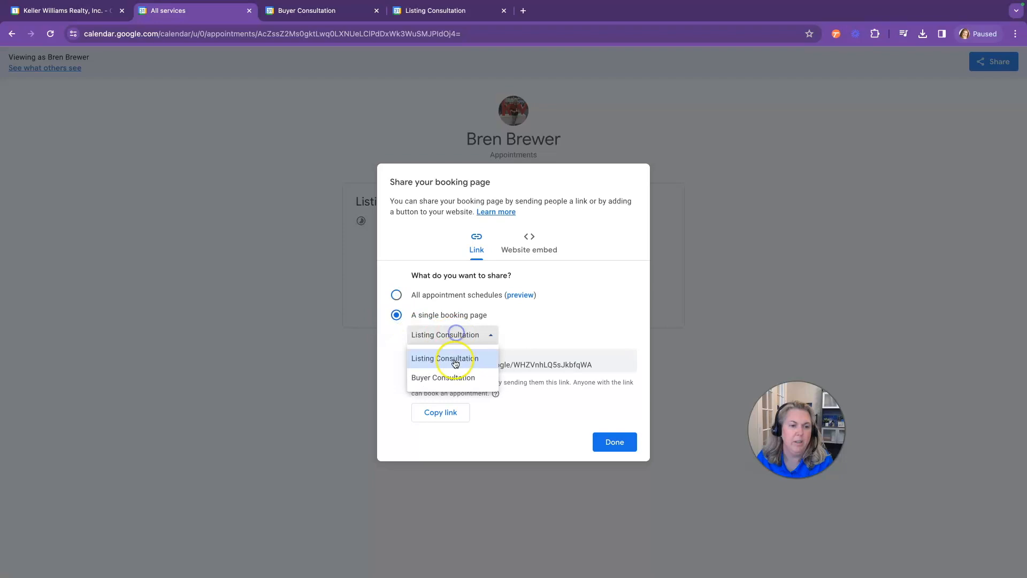
left_click(396, 295)
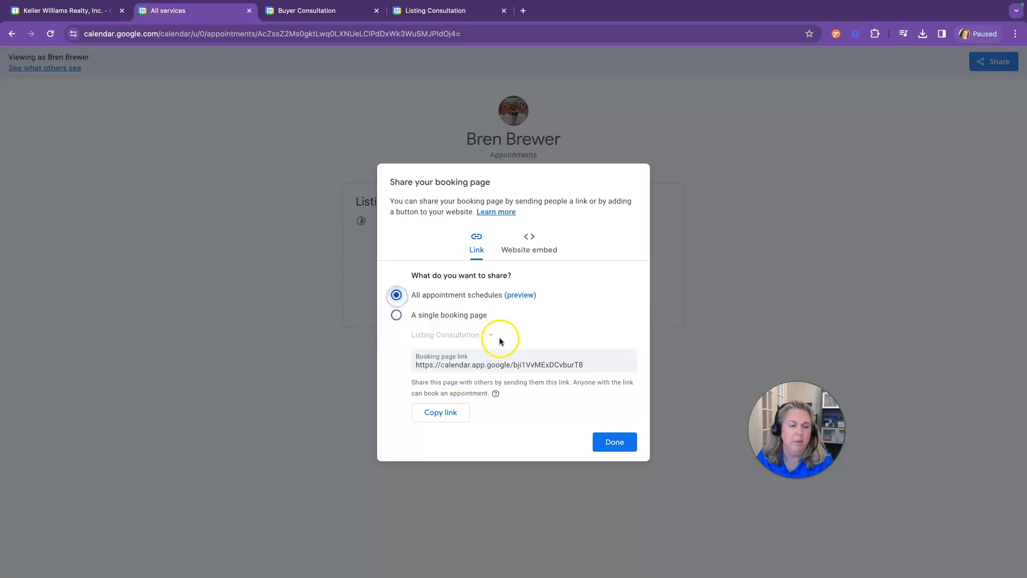
left_click(436, 413)
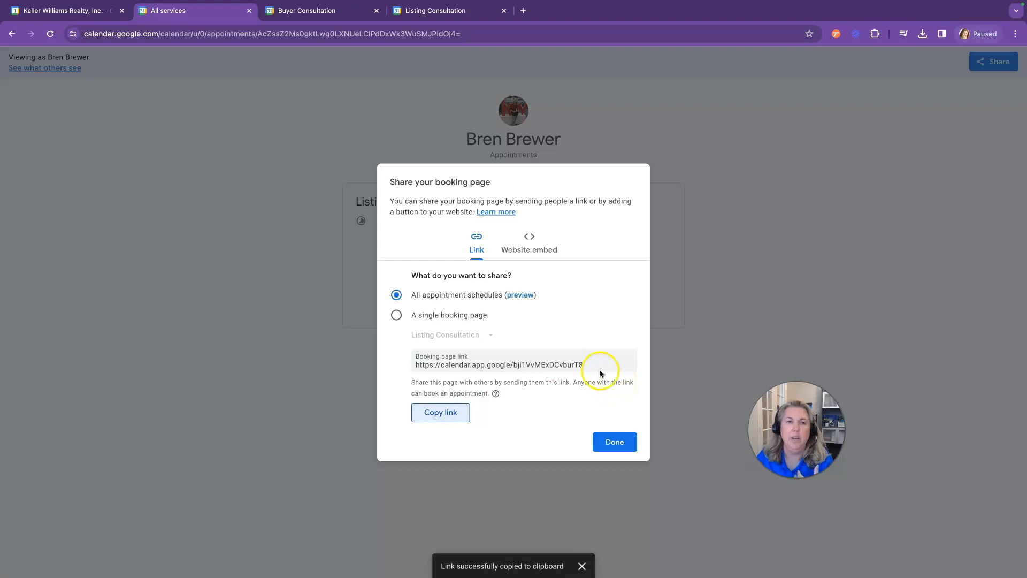
left_click(523, 11)
right_click(533, 32)
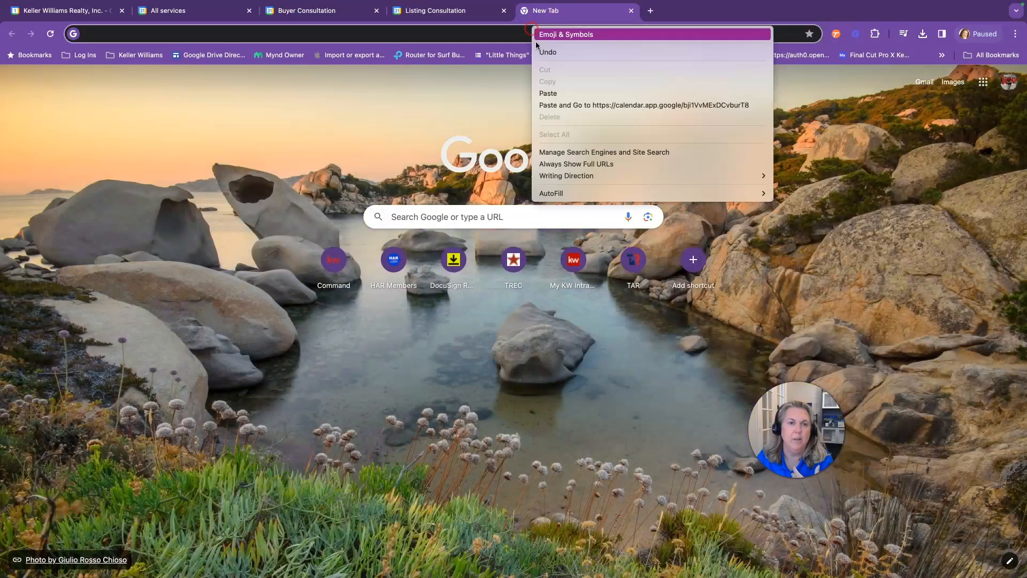
Open the copied booking link and save the page's QR code as a renamed PNG on the Desktop
left_click(549, 94)
key("Return")
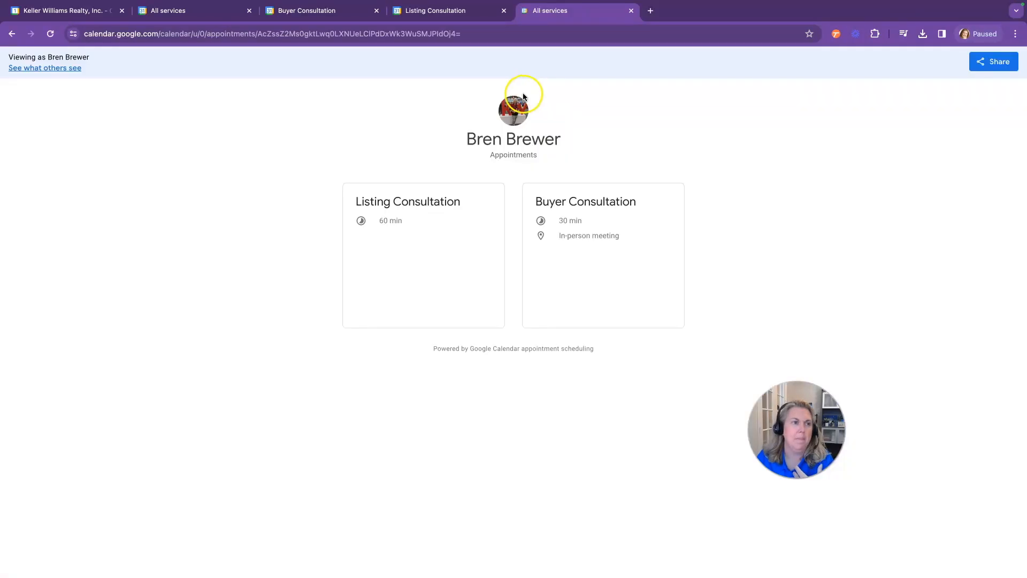
left_click(1016, 34)
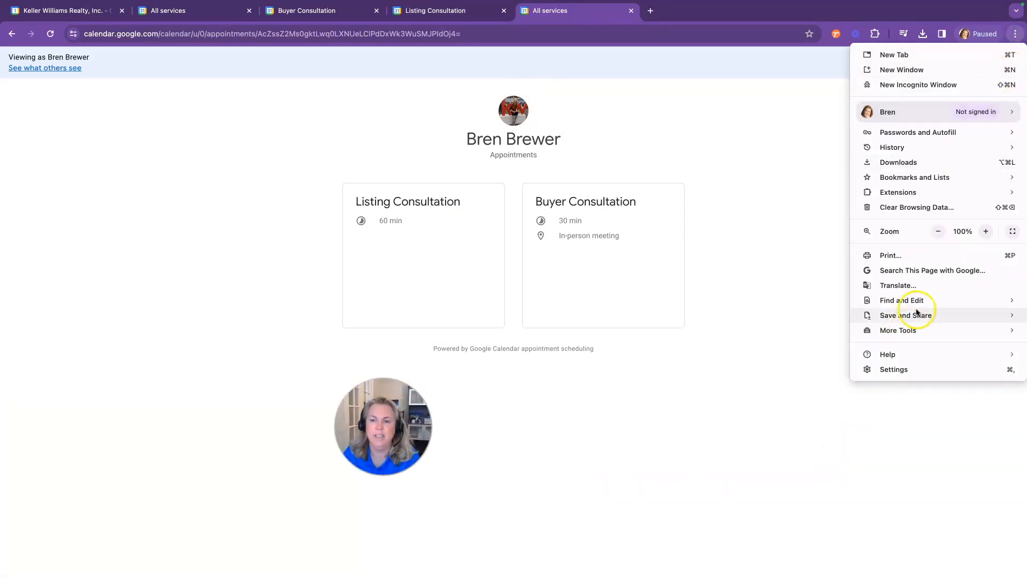
mouse_move(899, 314)
left_click(774, 424)
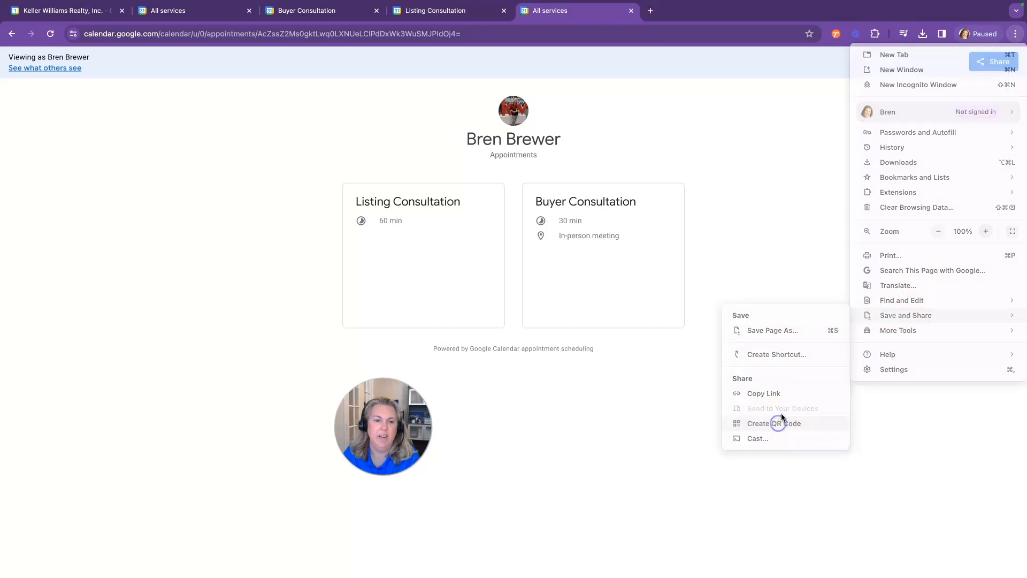
left_click(791, 259)
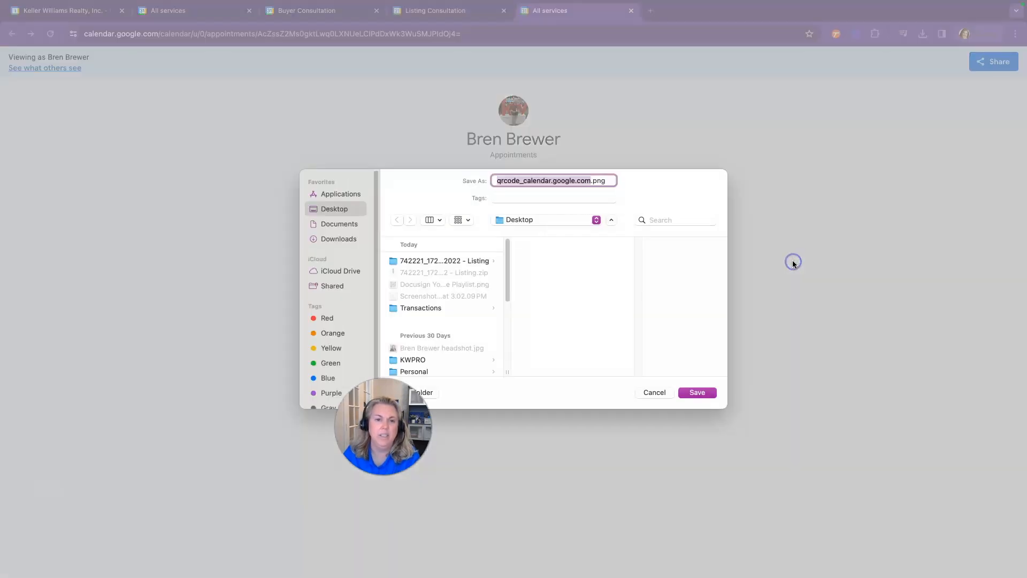
type("Bren Booking Page")
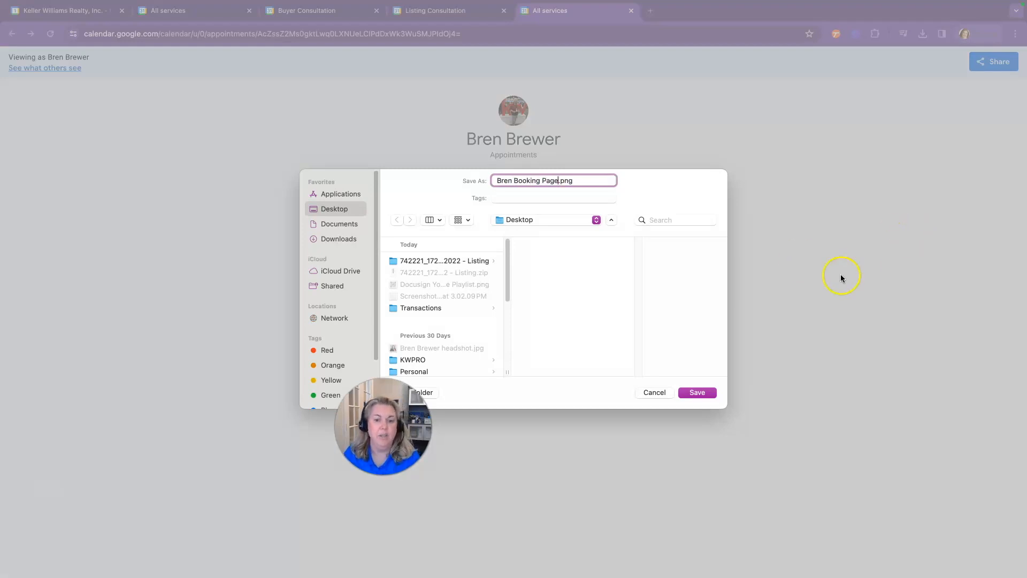
left_click(696, 394)
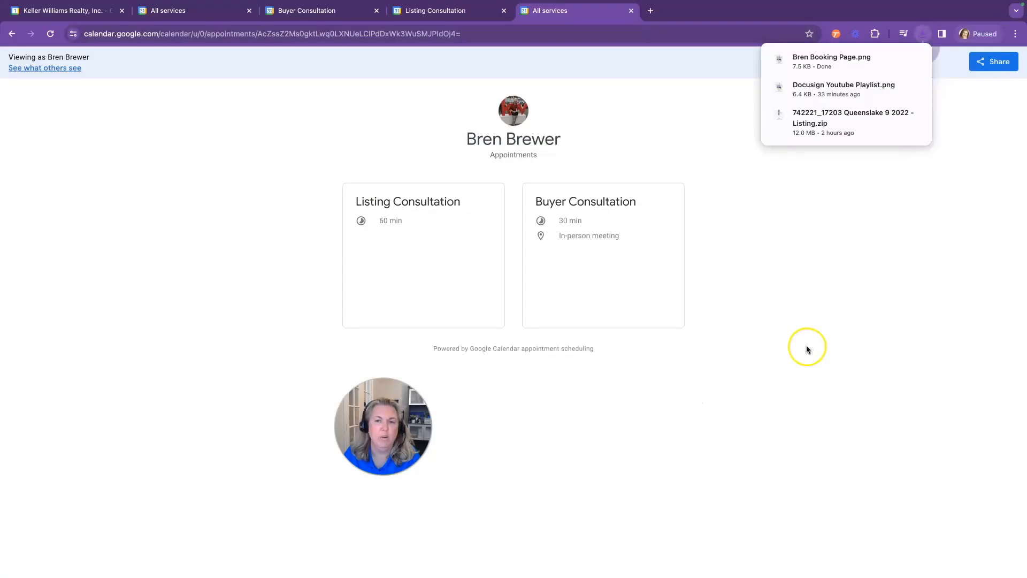